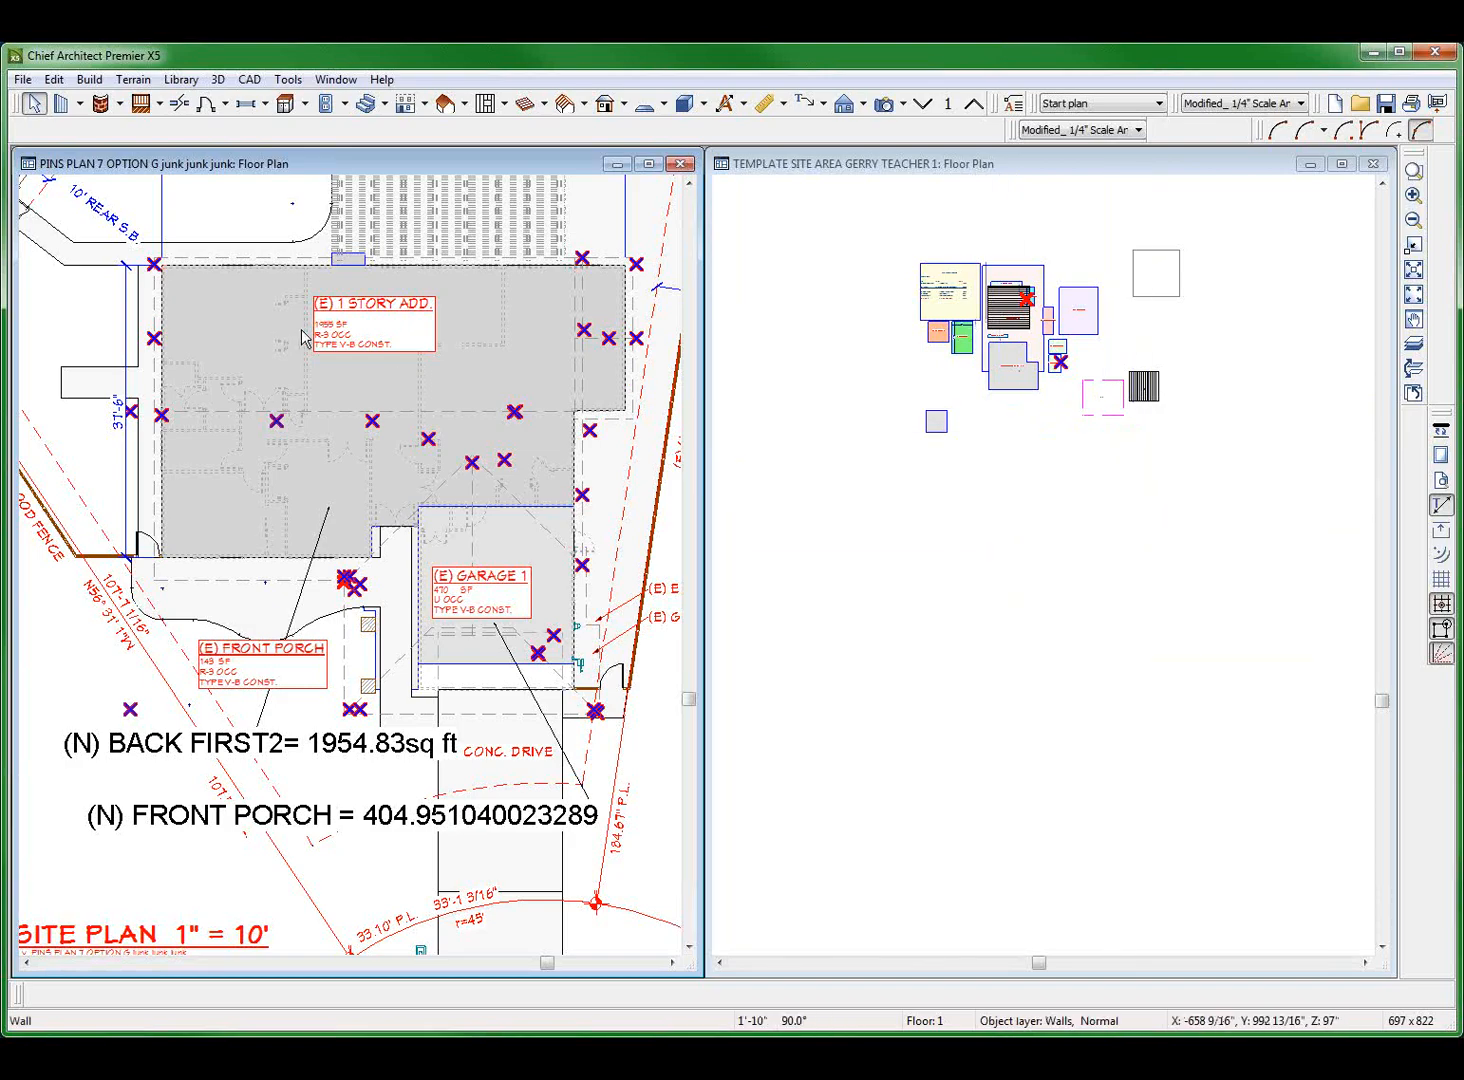
Step: Copy the (E) 1 STORY ADD. note from the PINS site plan and paste it into the template plan below the building footprint
left_click(331, 324)
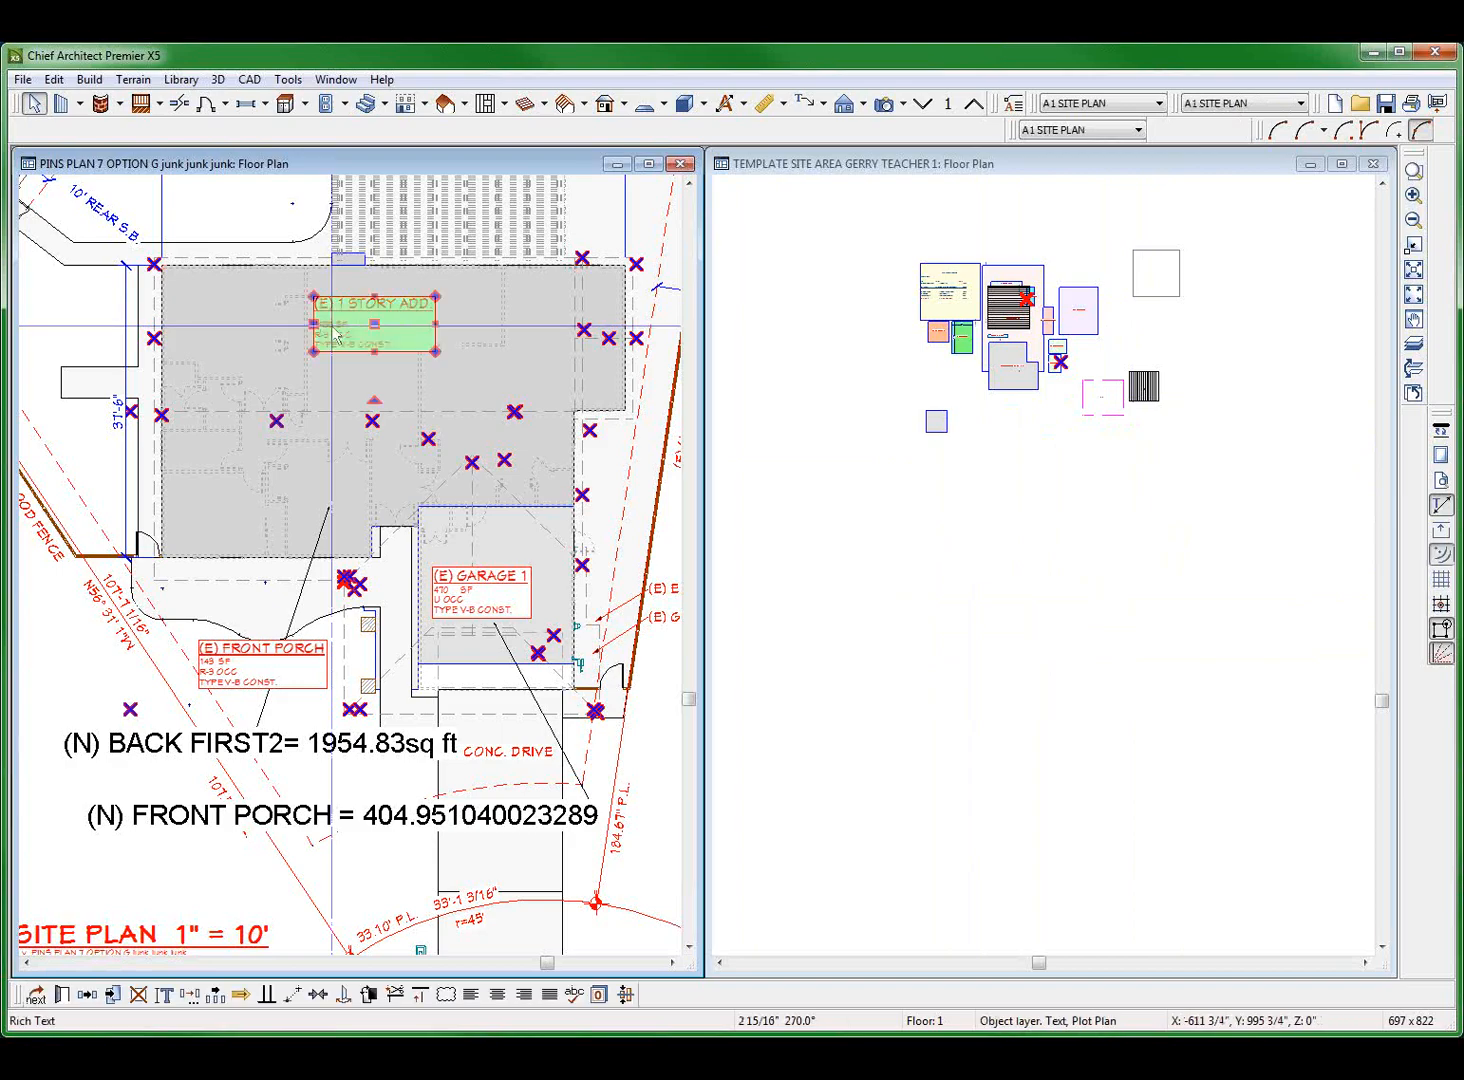
scroll(331, 324, "up", 2)
key("Escape")
left_click(405, 275)
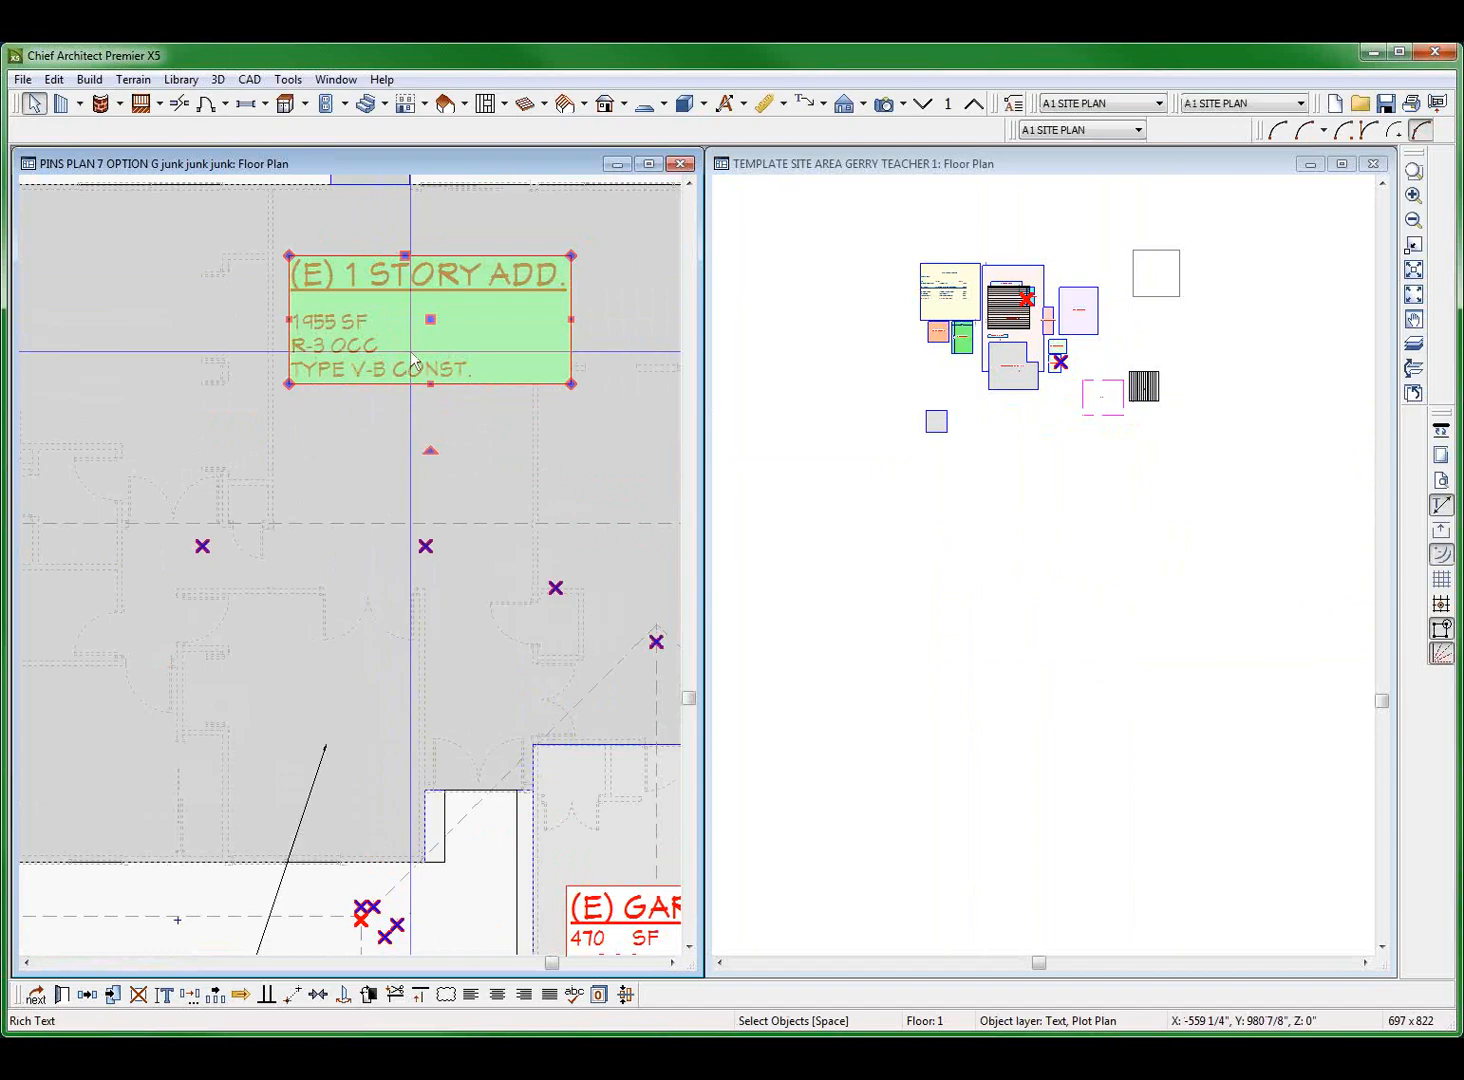
left_click(985, 440)
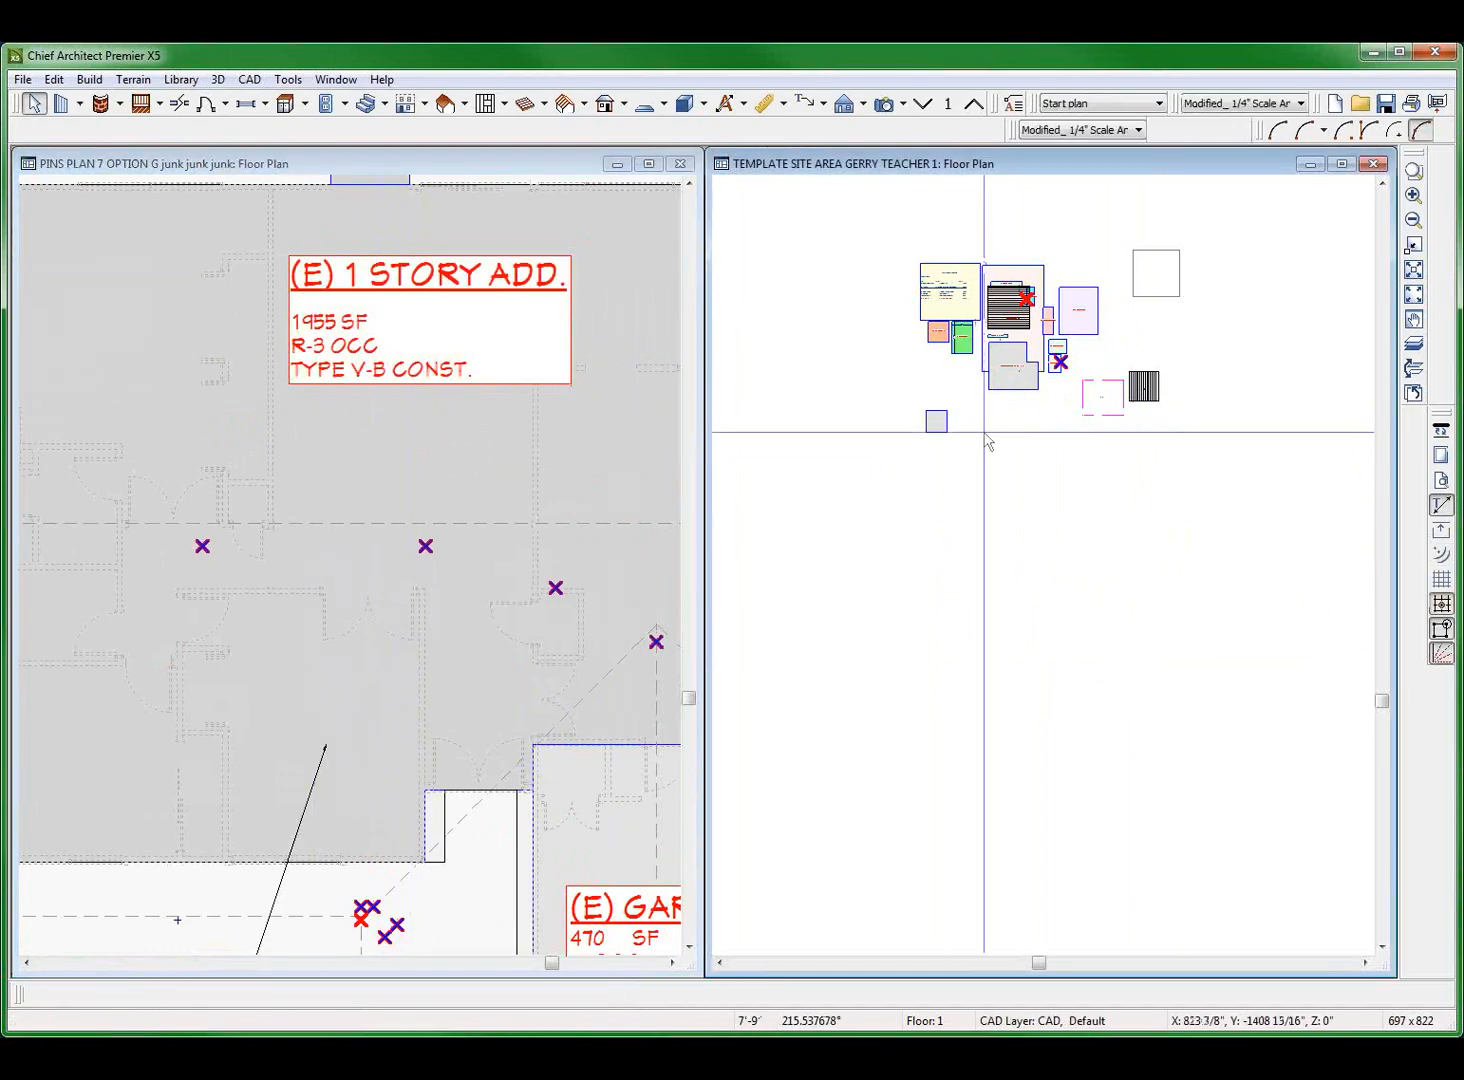
key("ctrl+v")
left_click(1001, 412)
scroll(1001, 412, "up", 5)
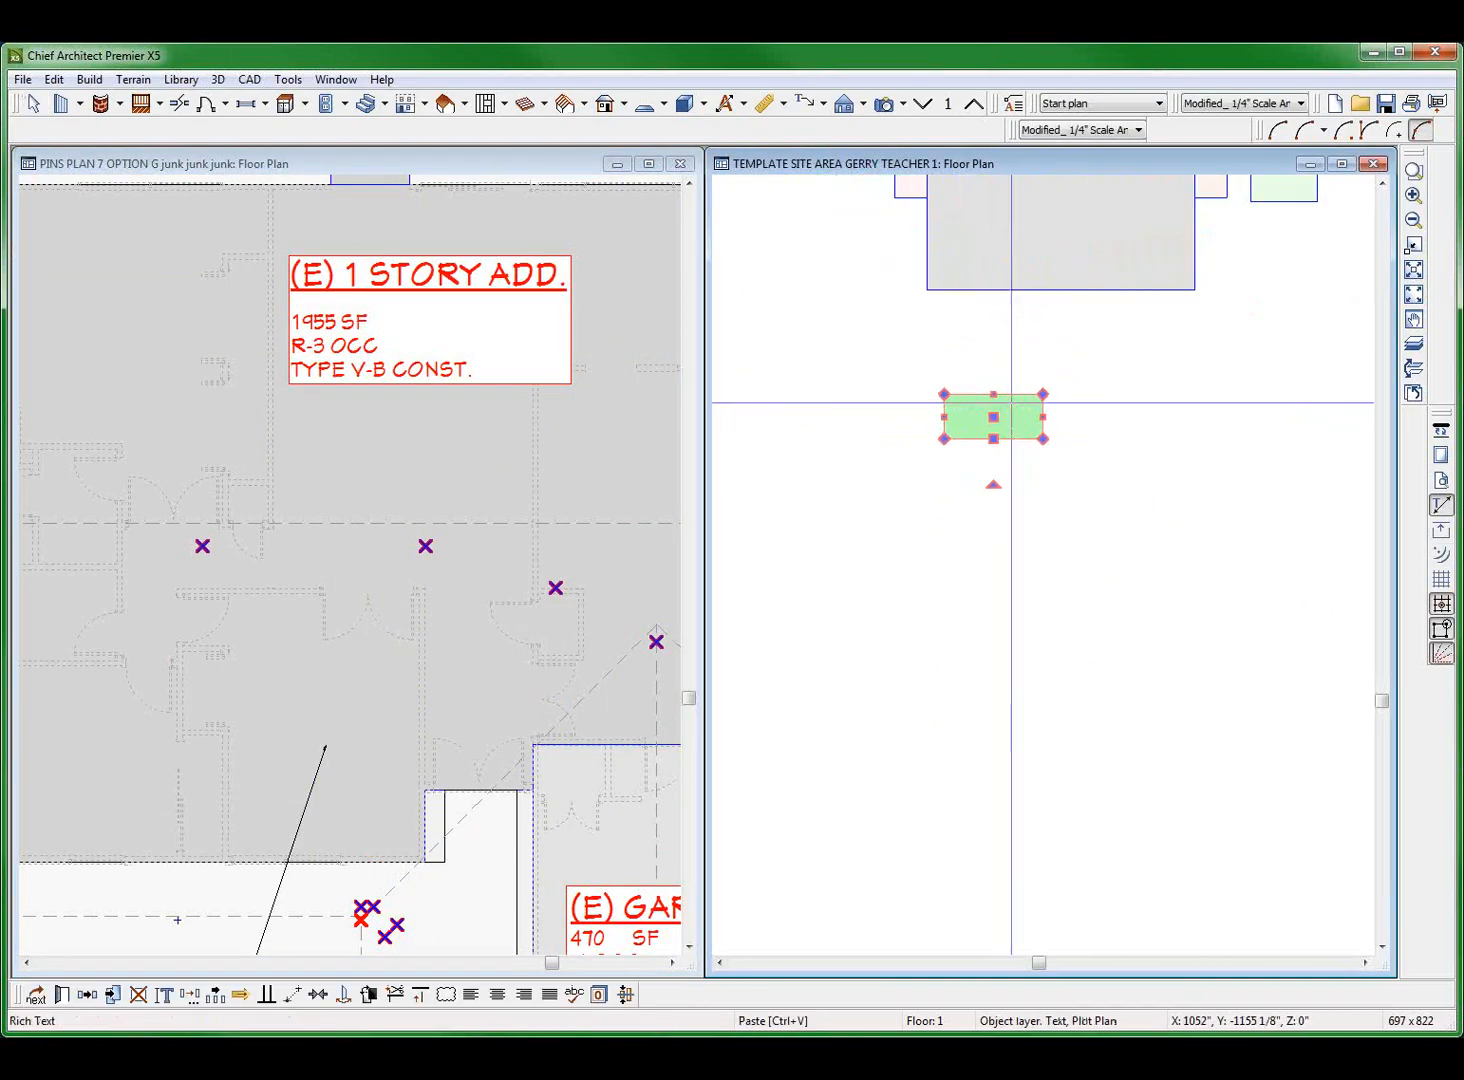
Step: Paste a second copy of the (E) 1 STORY ADD. note into the empty area below the template's building footprint
key("space")
left_click(974, 349)
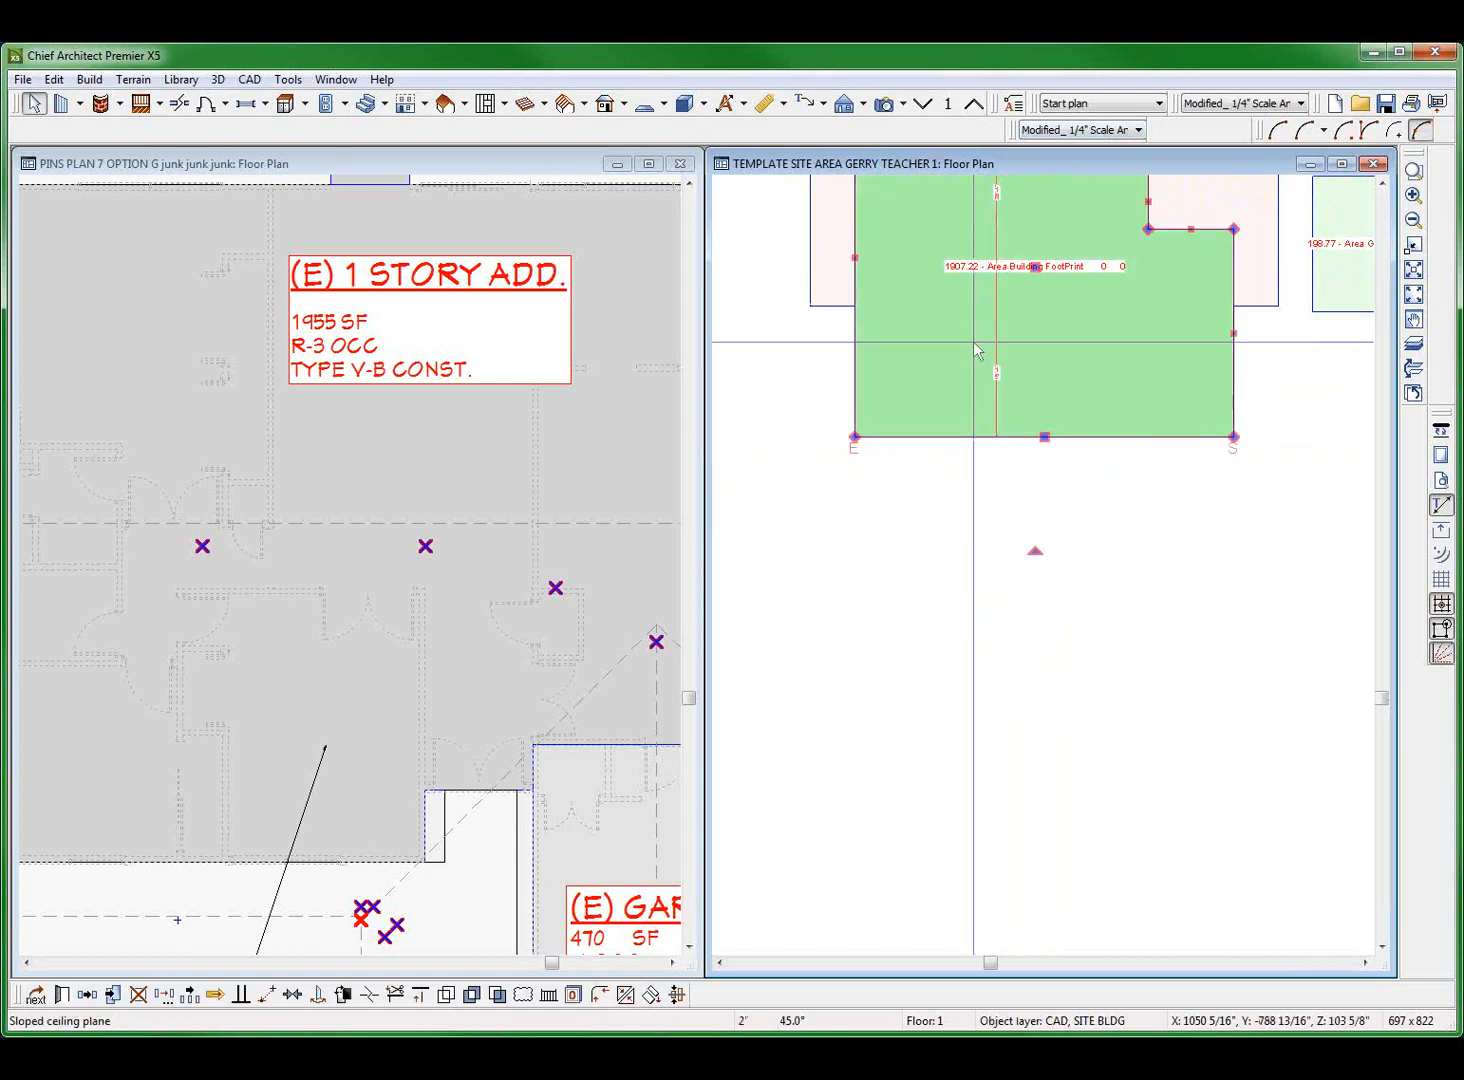
left_click(931, 604)
left_click(490, 301)
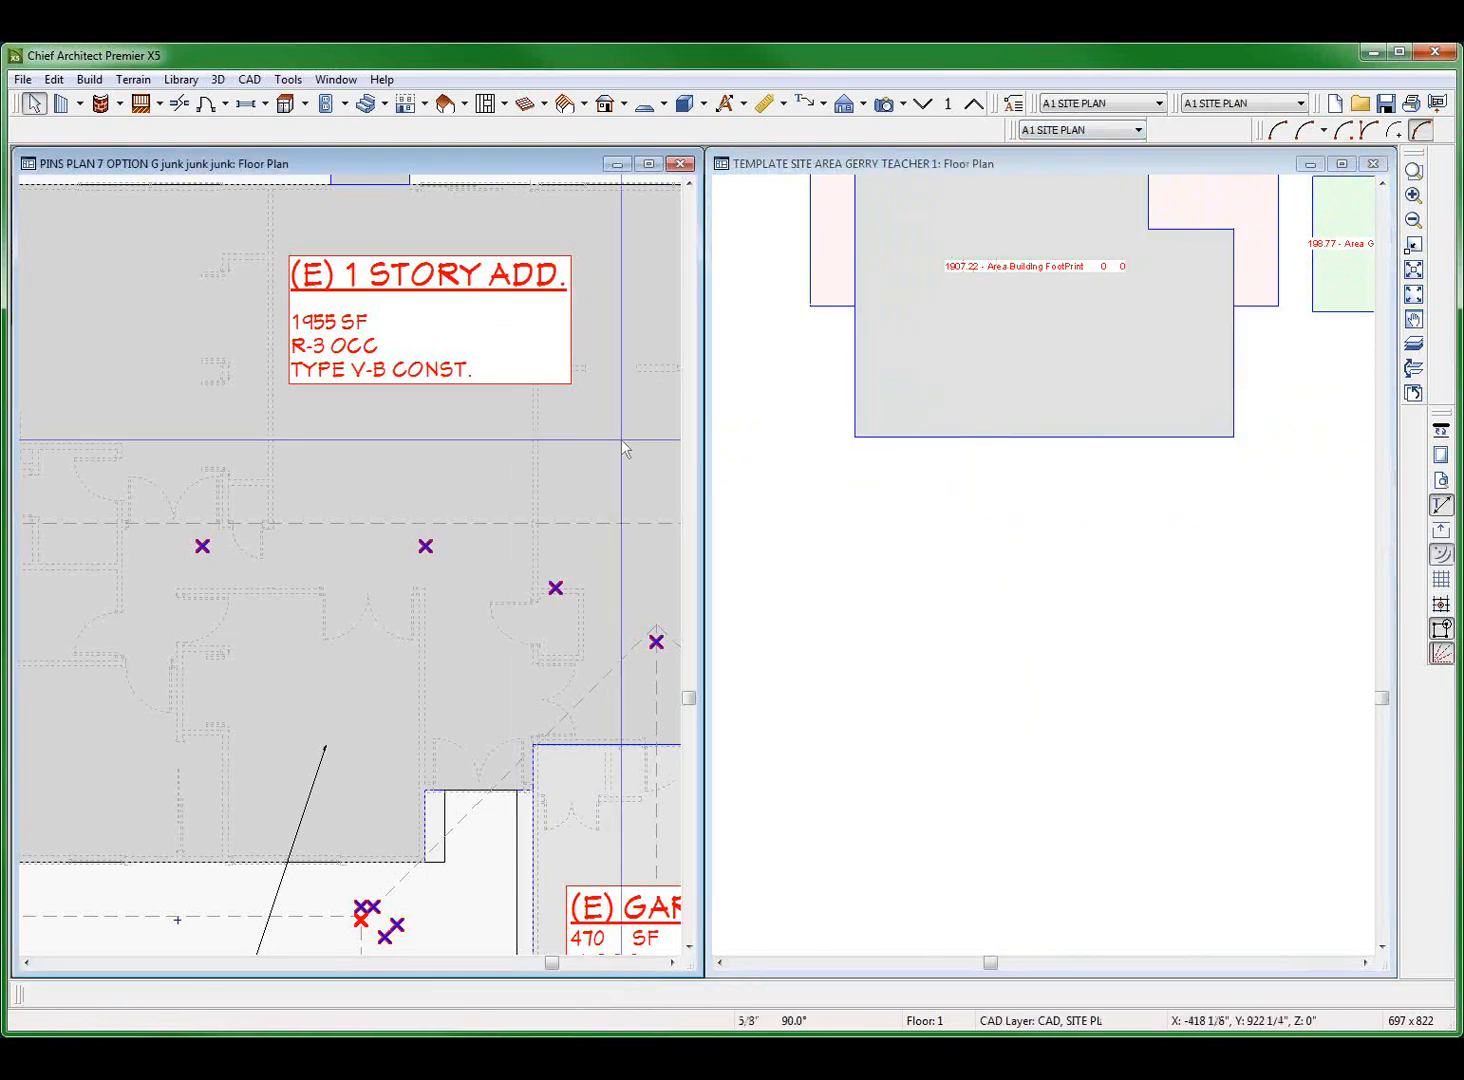
left_click(1187, 628)
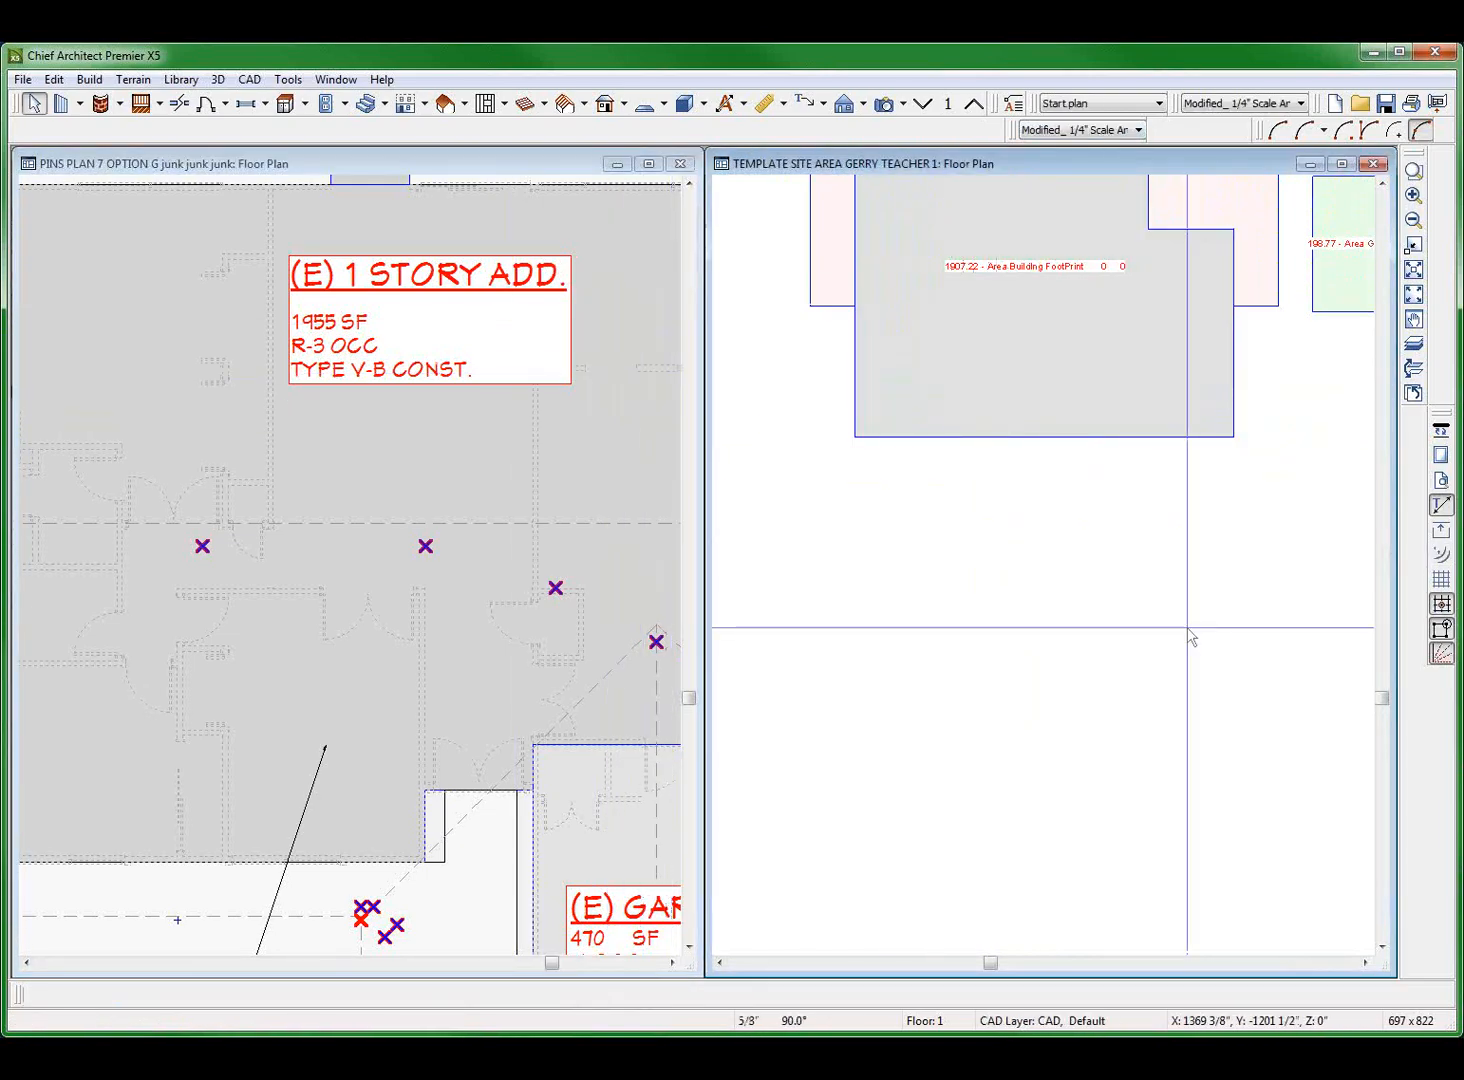
key("ctrl+v")
left_click(1200, 607)
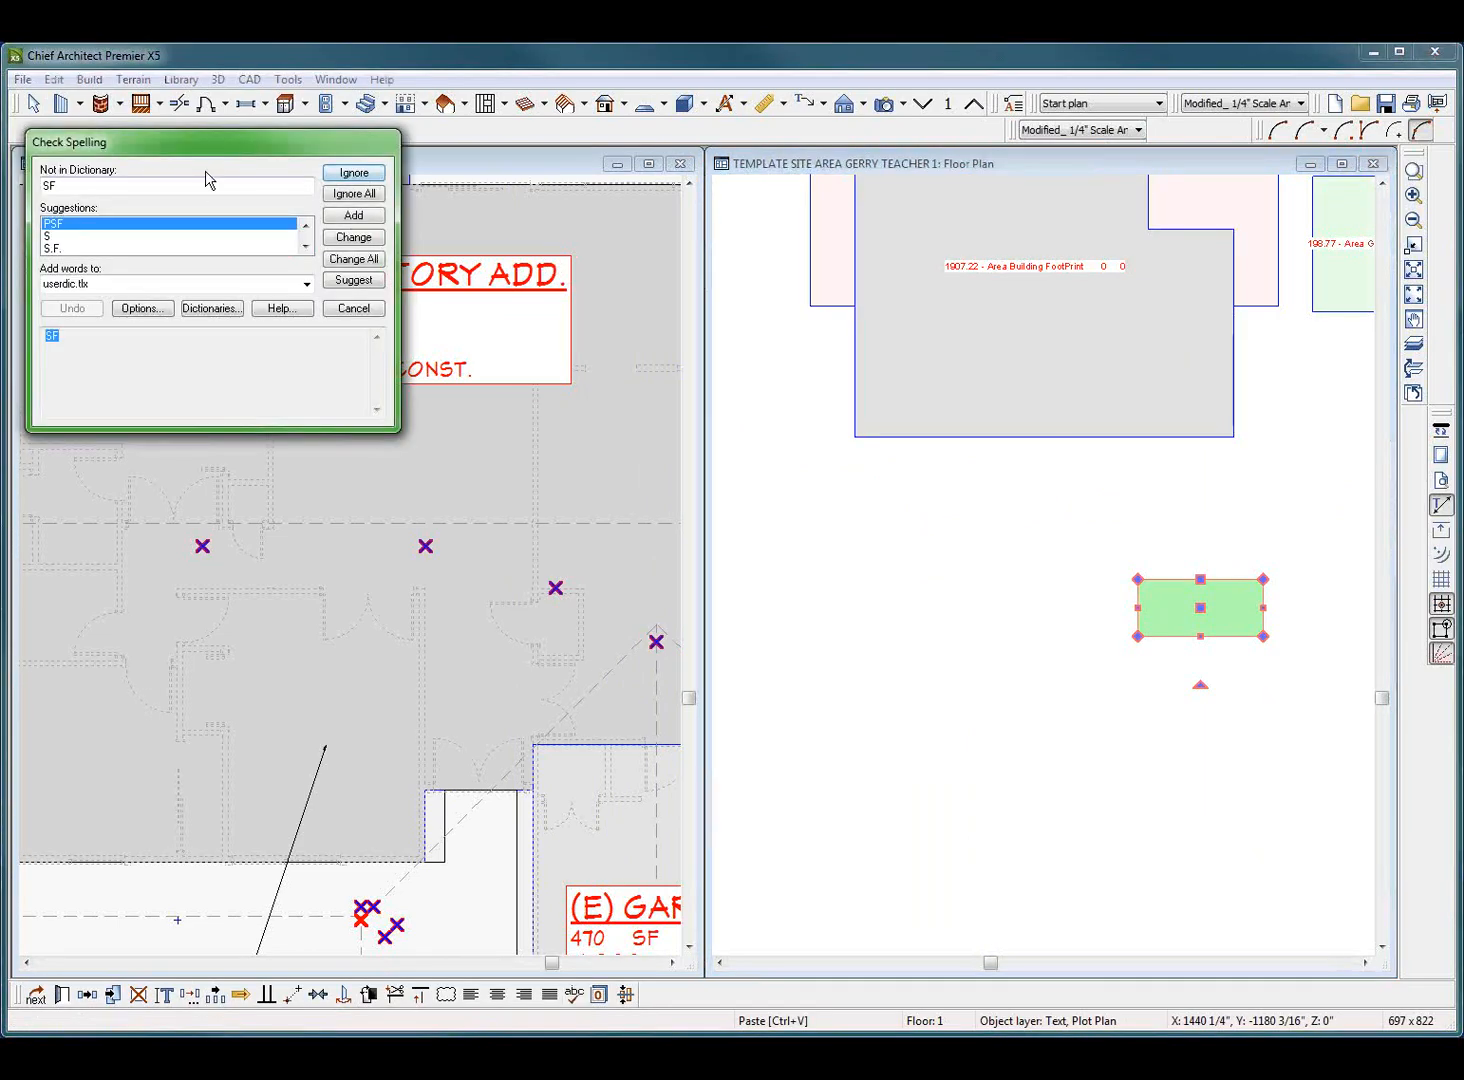
Step: Turn on the display of the pasted note's Text, Plot Plan layer in the template plan
left_click(379, 314)
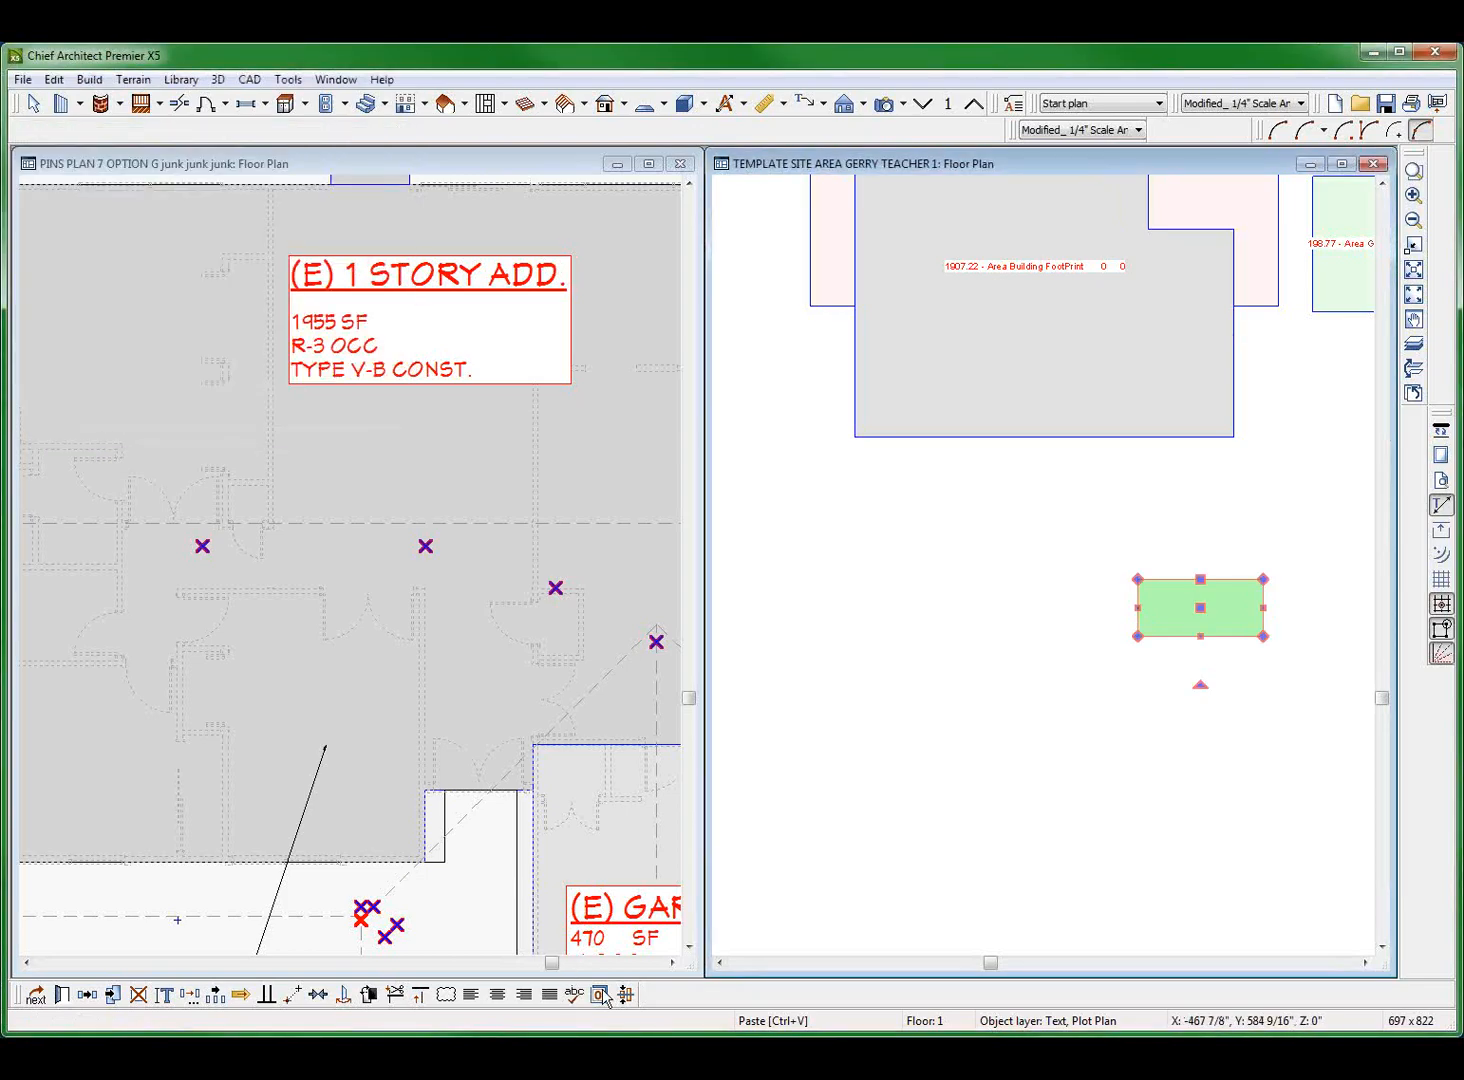
left_click(599, 994)
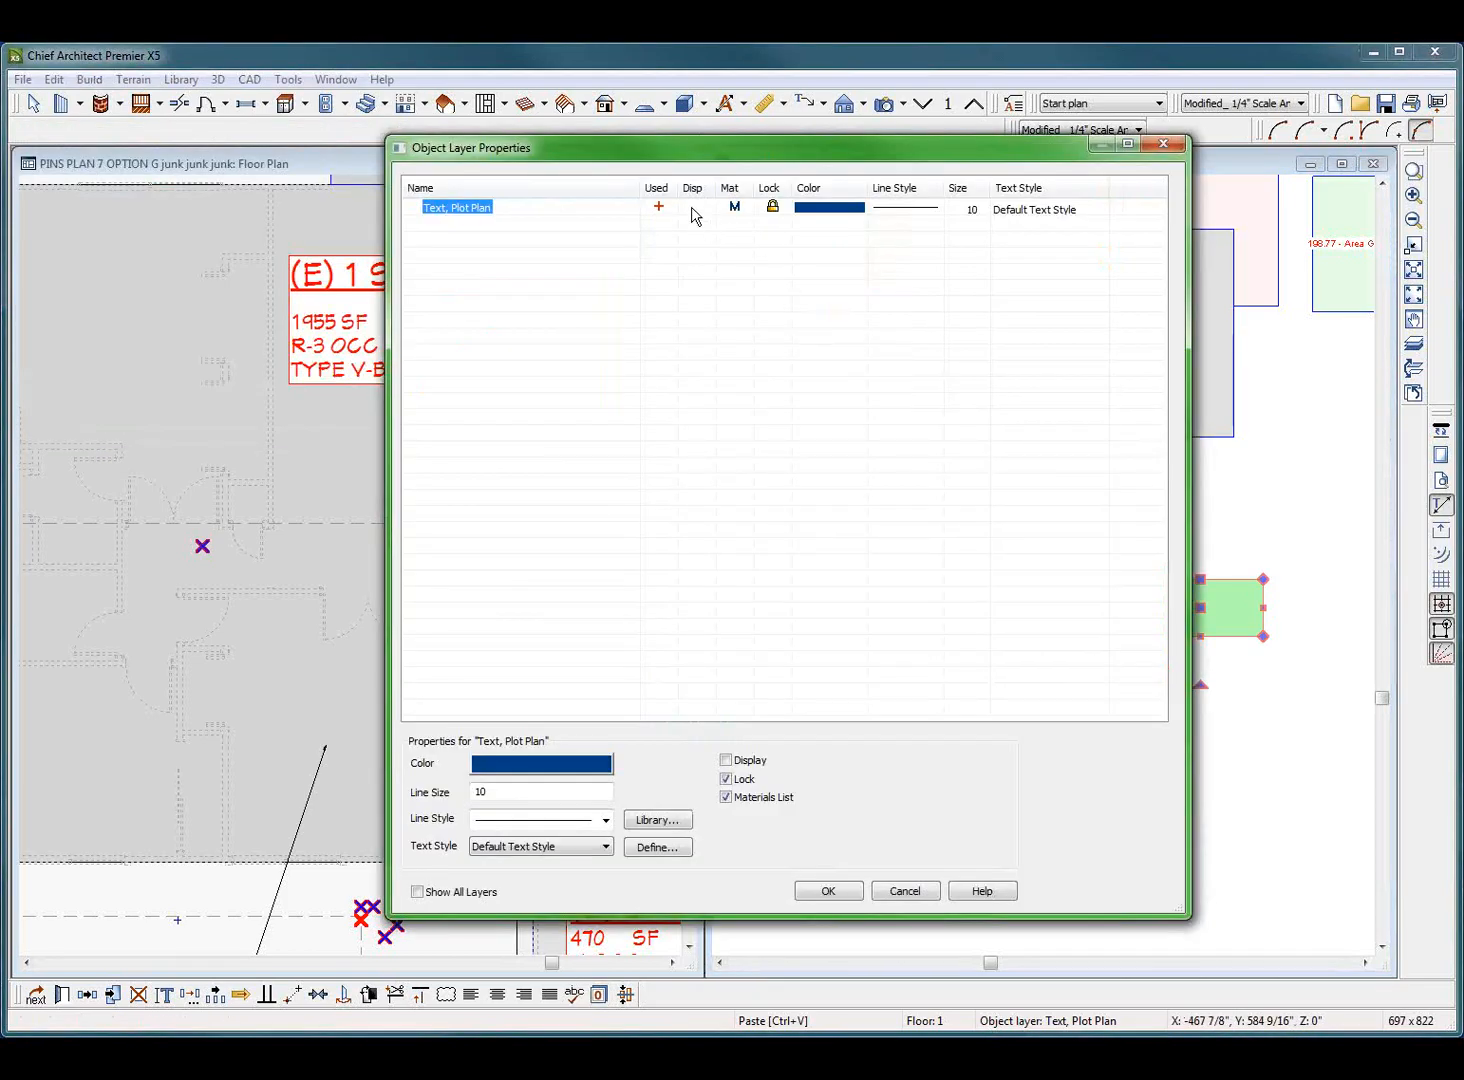
key("Return")
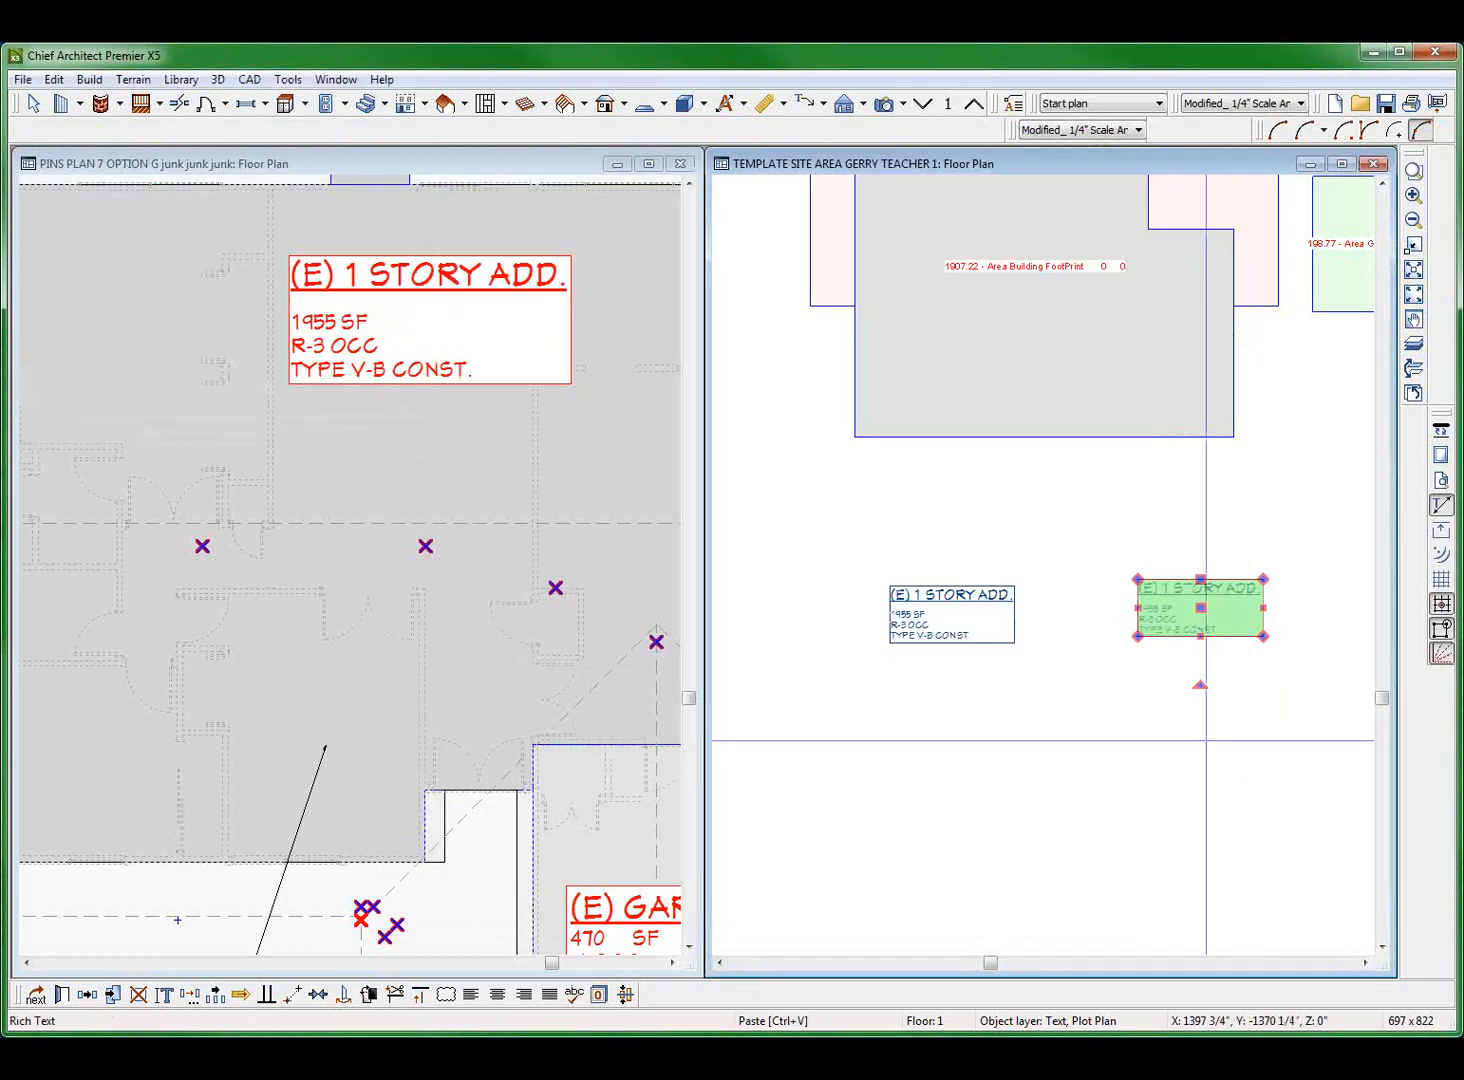
Step: Unlock all layers of the template plan's Start plan layer set
left_click(1198, 605)
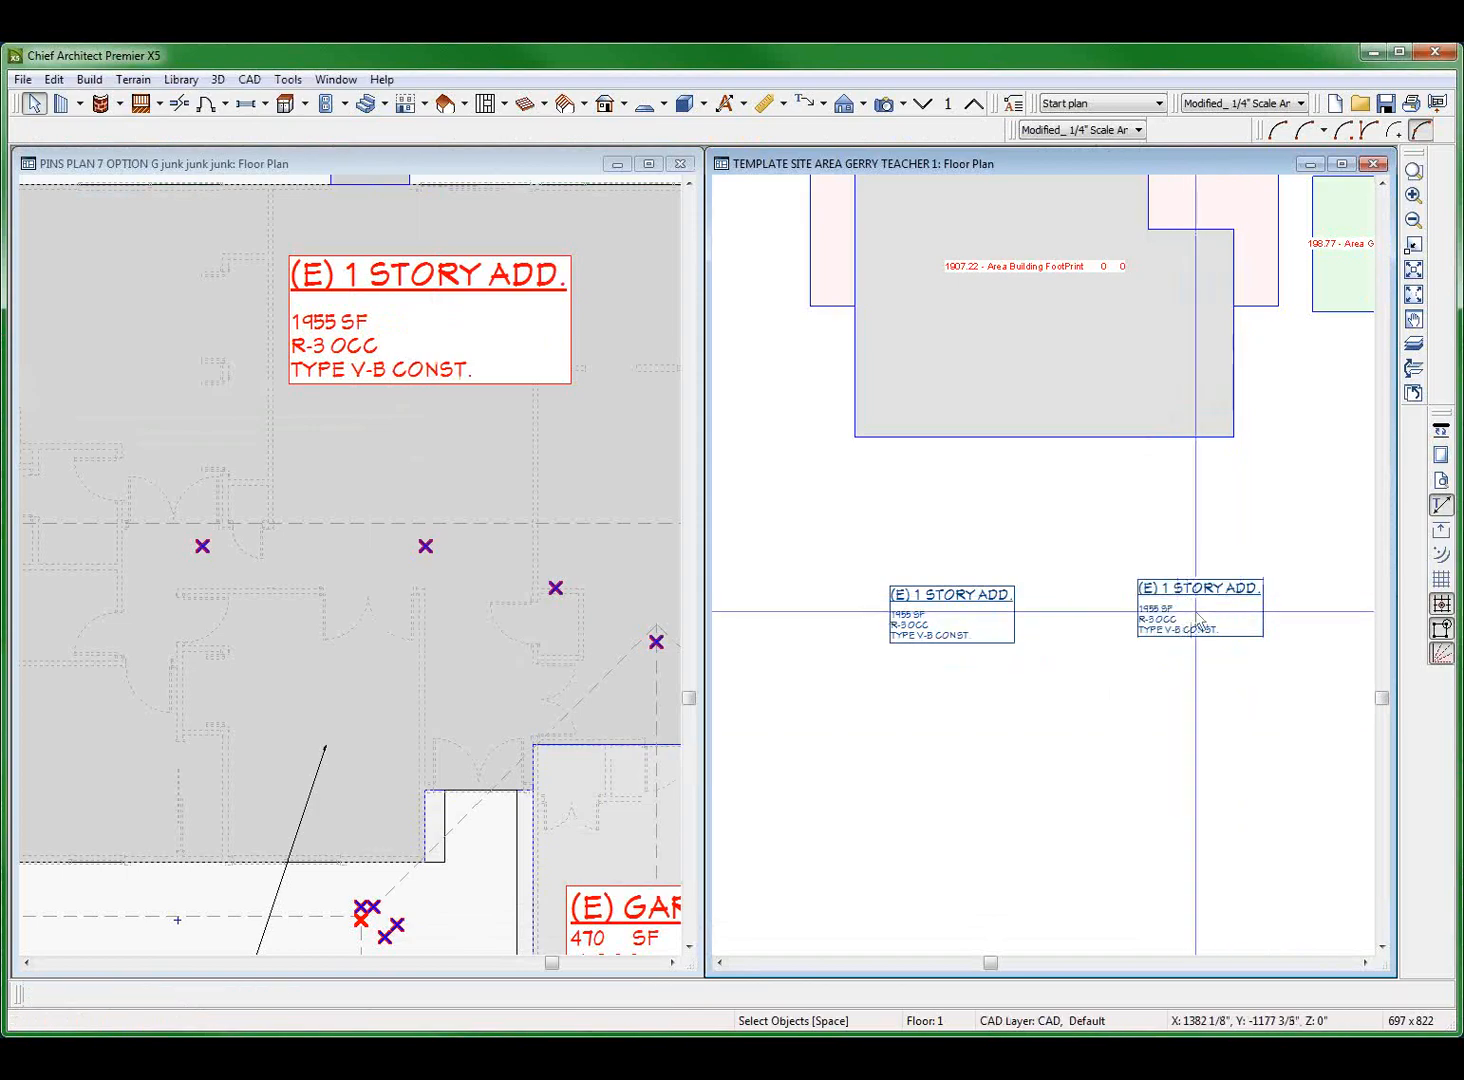
left_click_drag(1209, 629, 1213, 638)
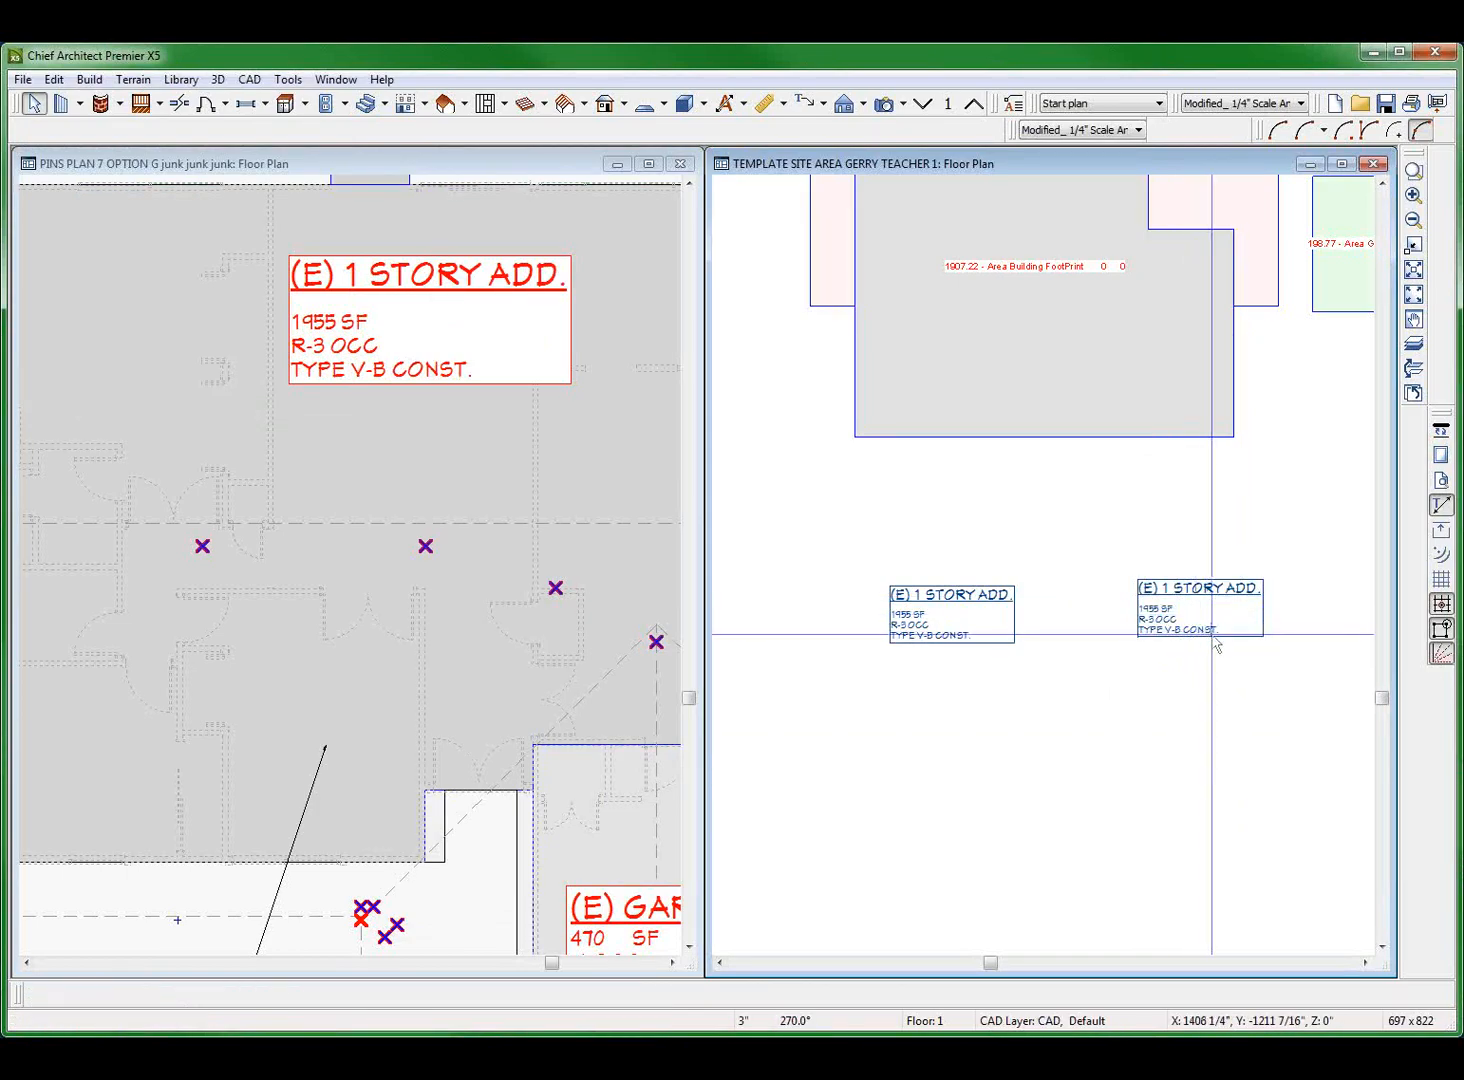
key("l")
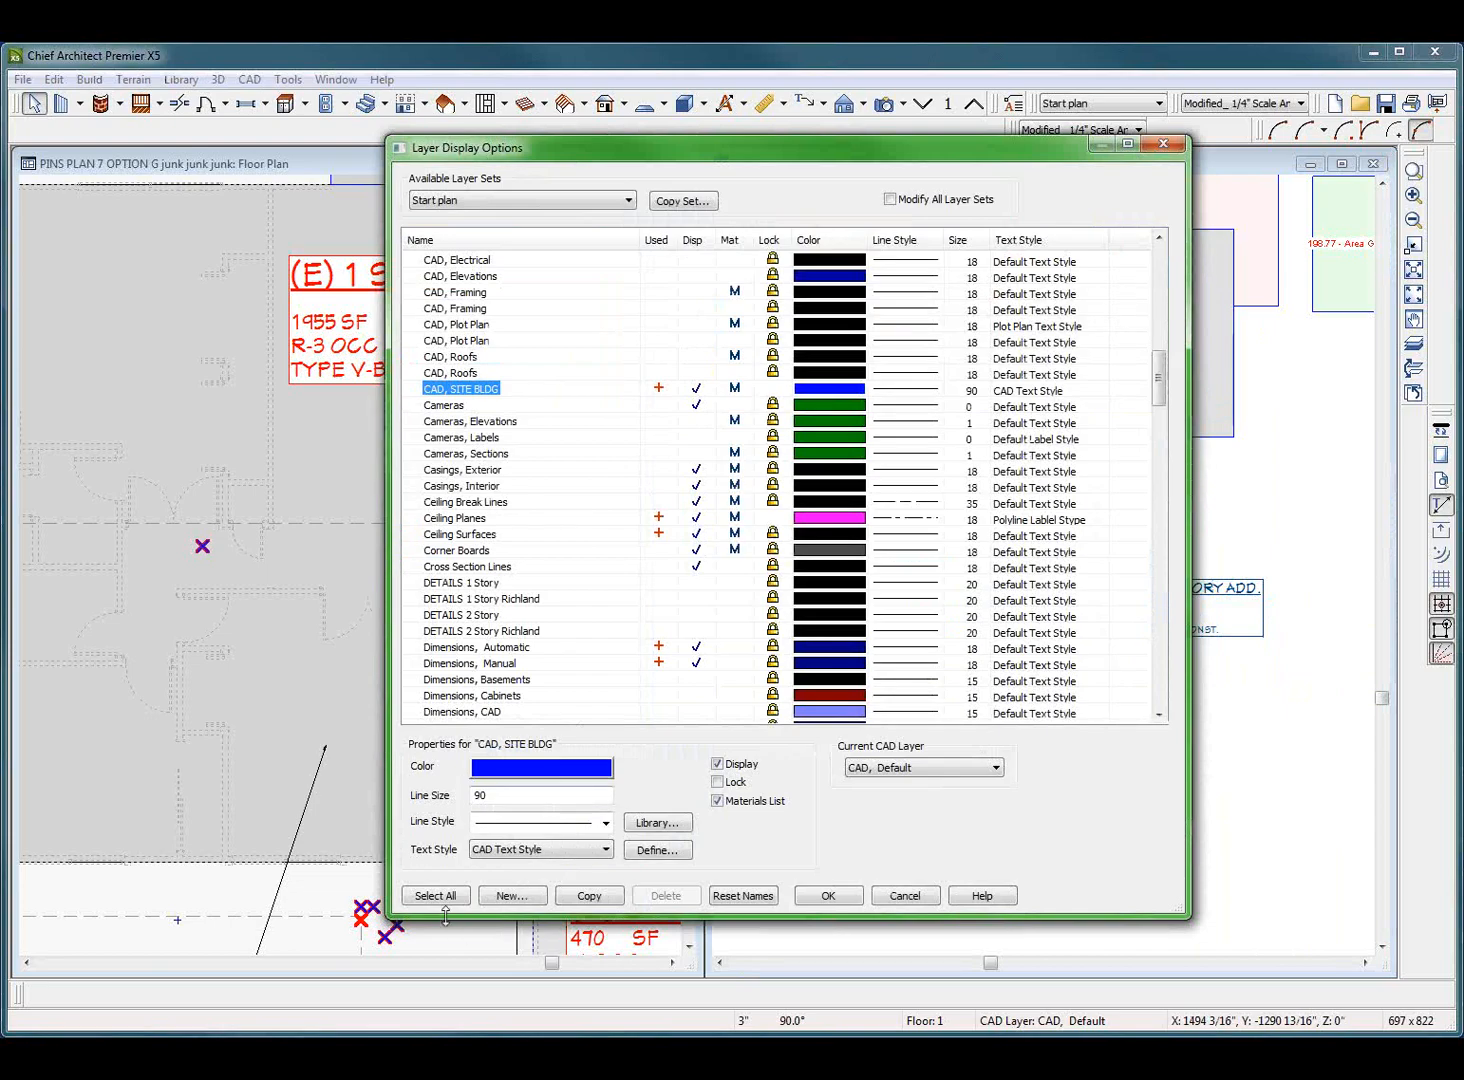
left_click(436, 895)
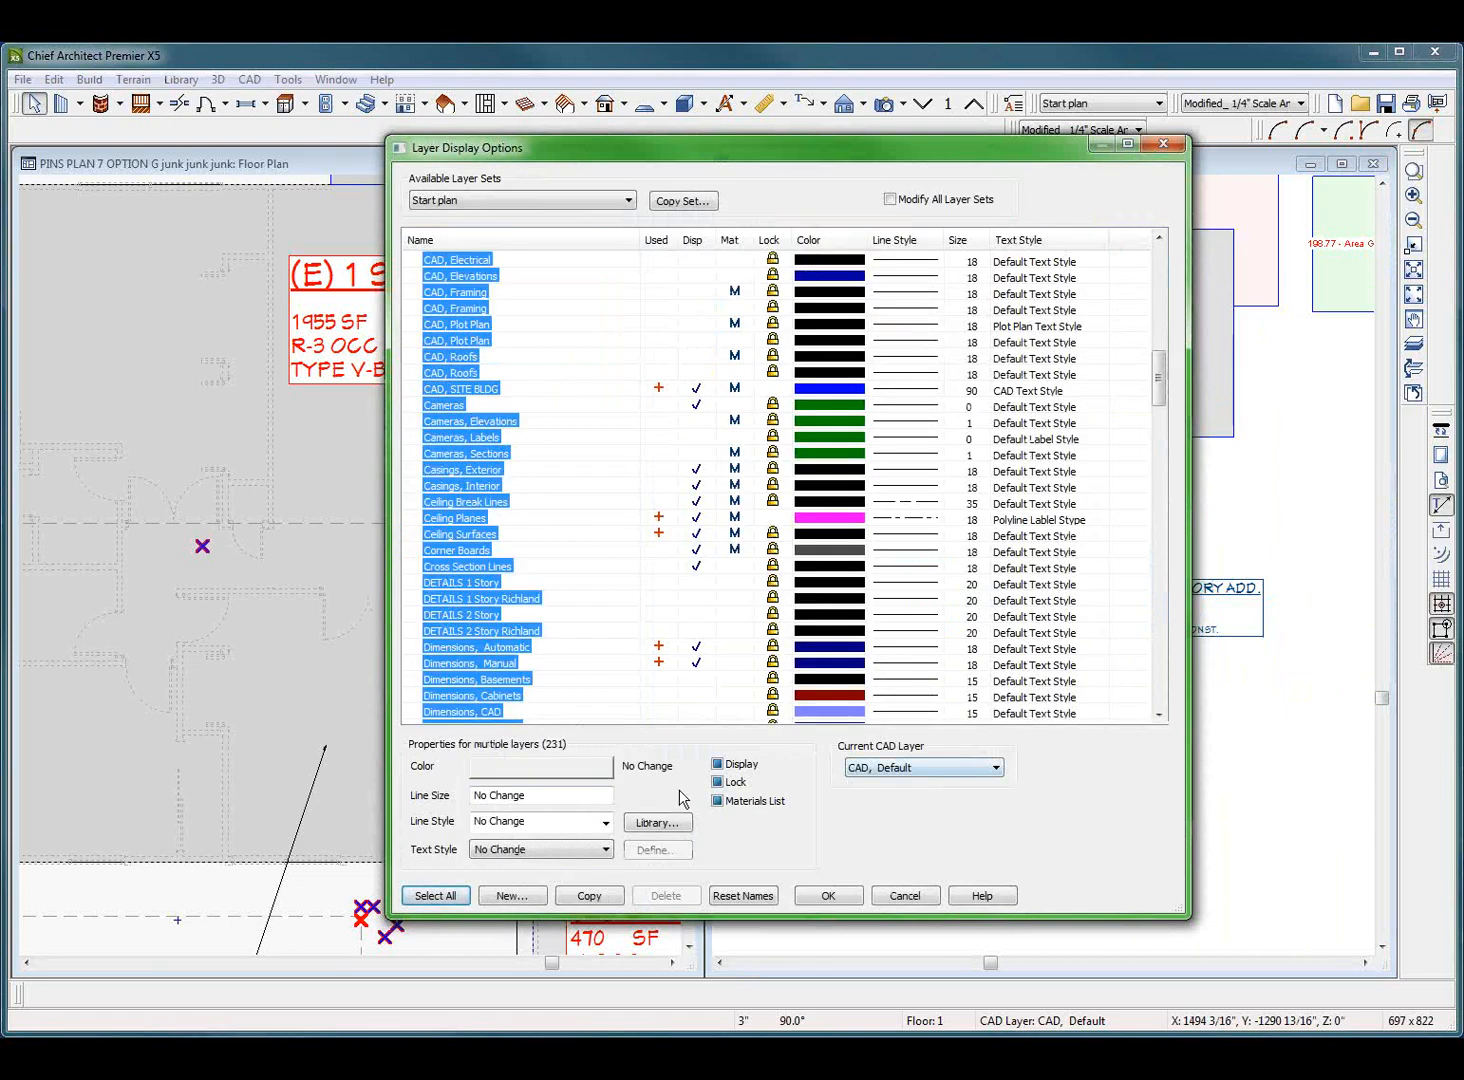
left_click(847, 903)
Step: Move the second (E) 1 STORY ADD. note onto the building footprint, just below its area label
left_click(1201, 607)
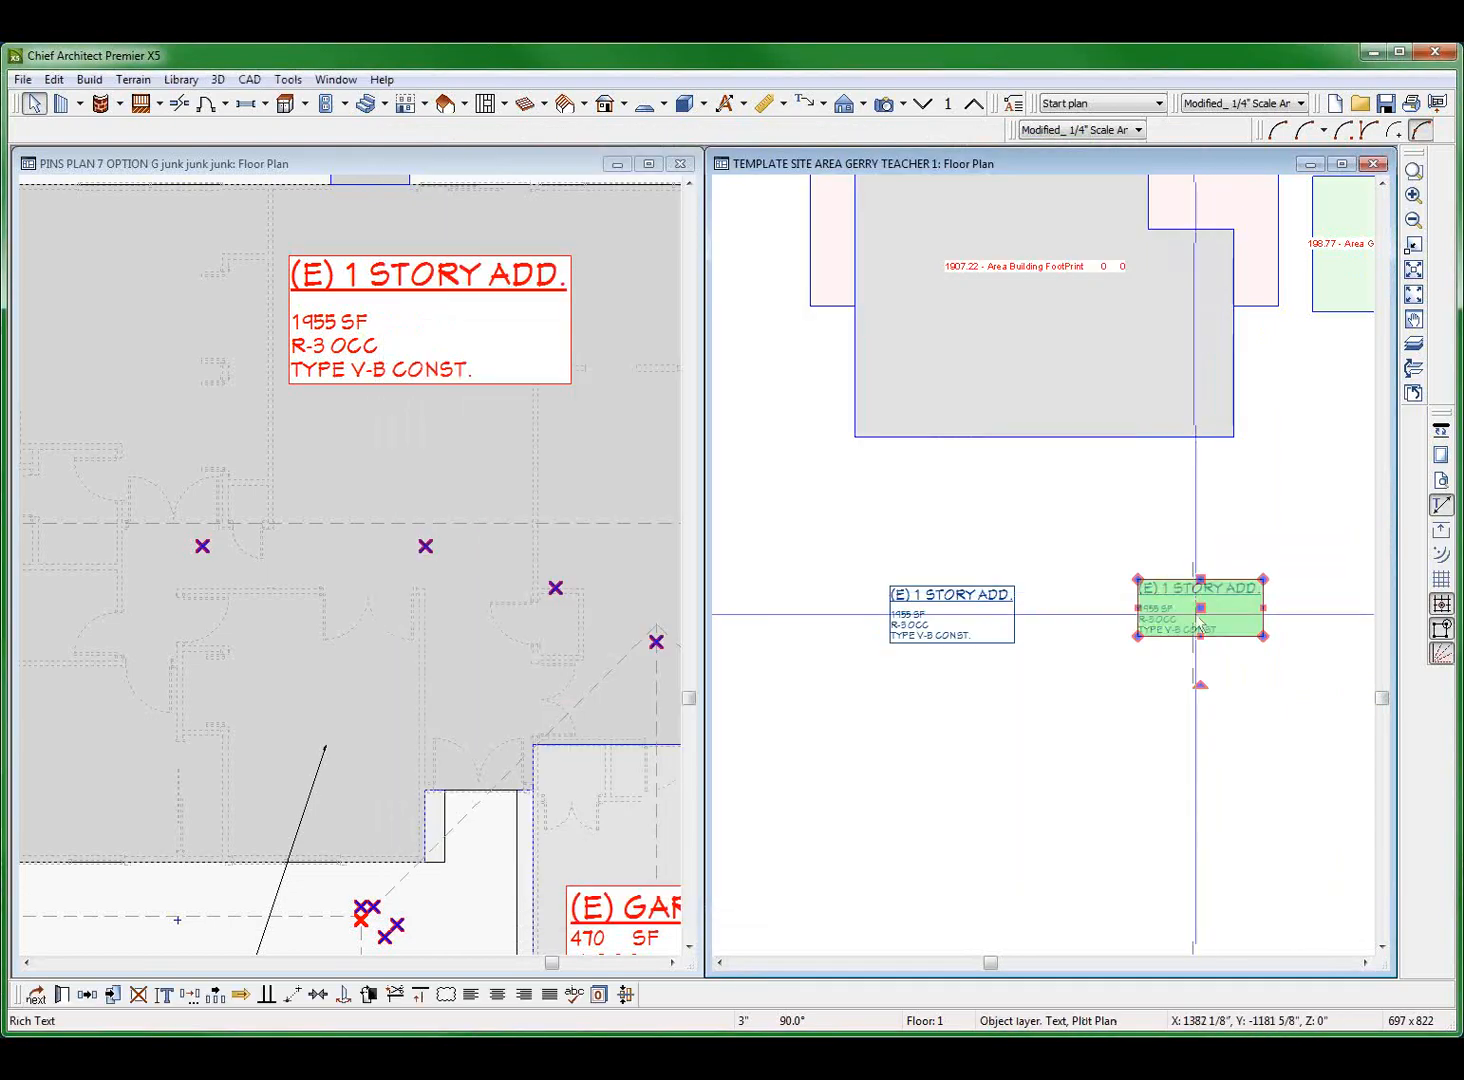
left_click_drag(1201, 607, 1014, 362)
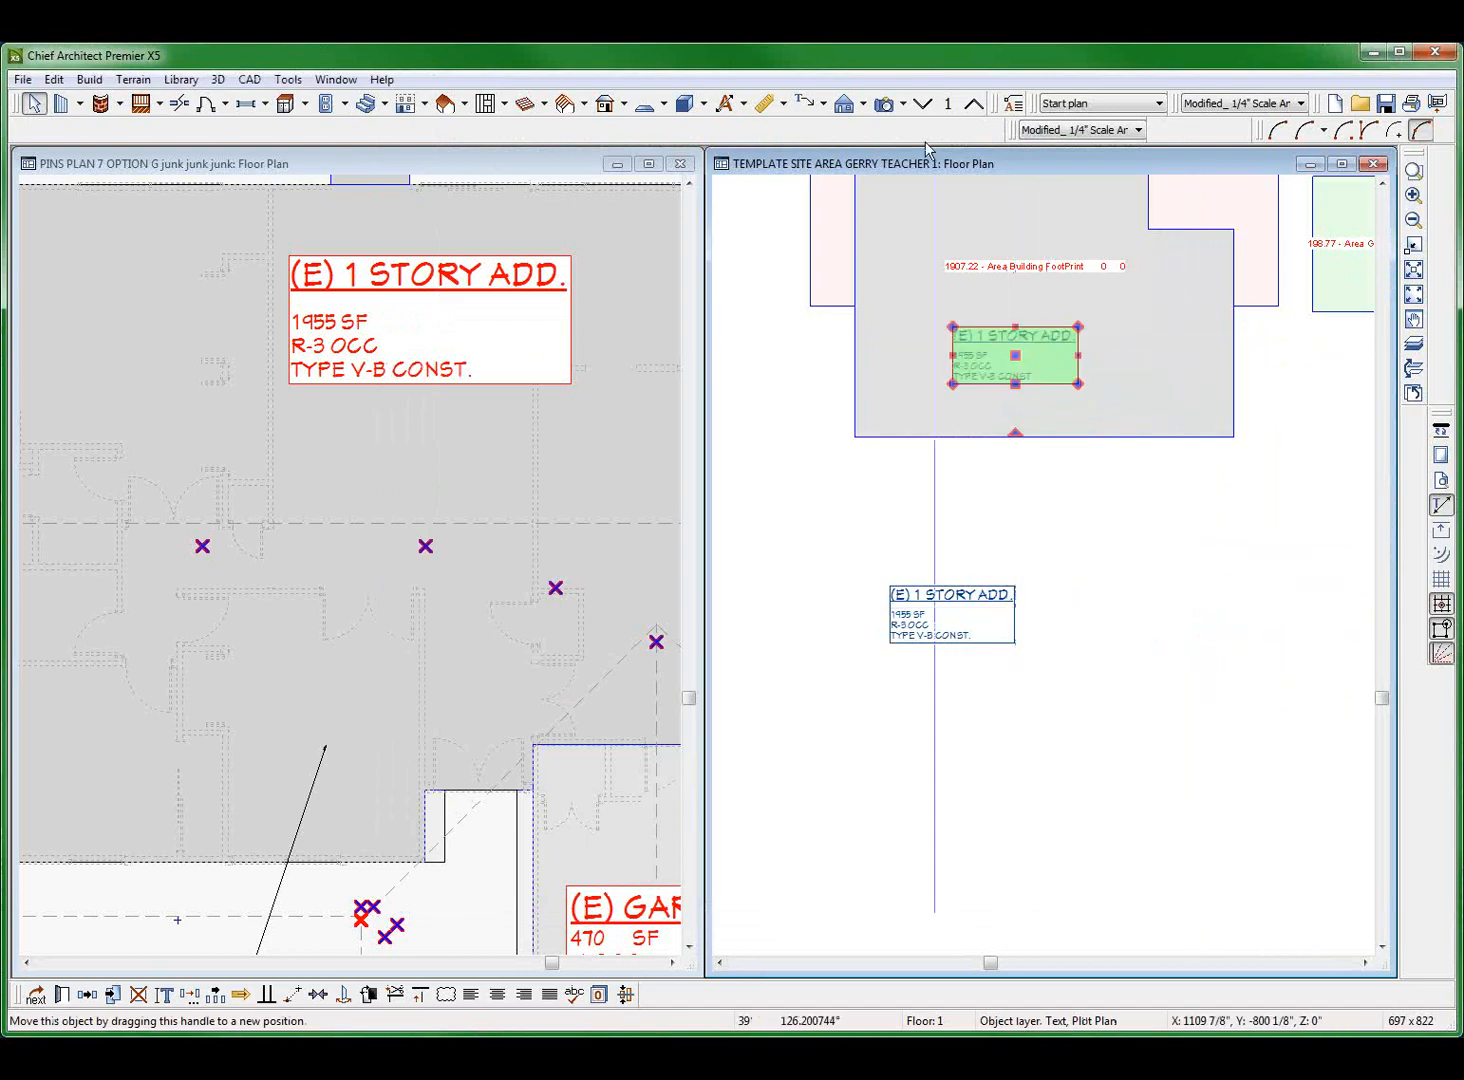
scroll(979, 333, "up", 2)
scroll(1005, 505, "up", 2)
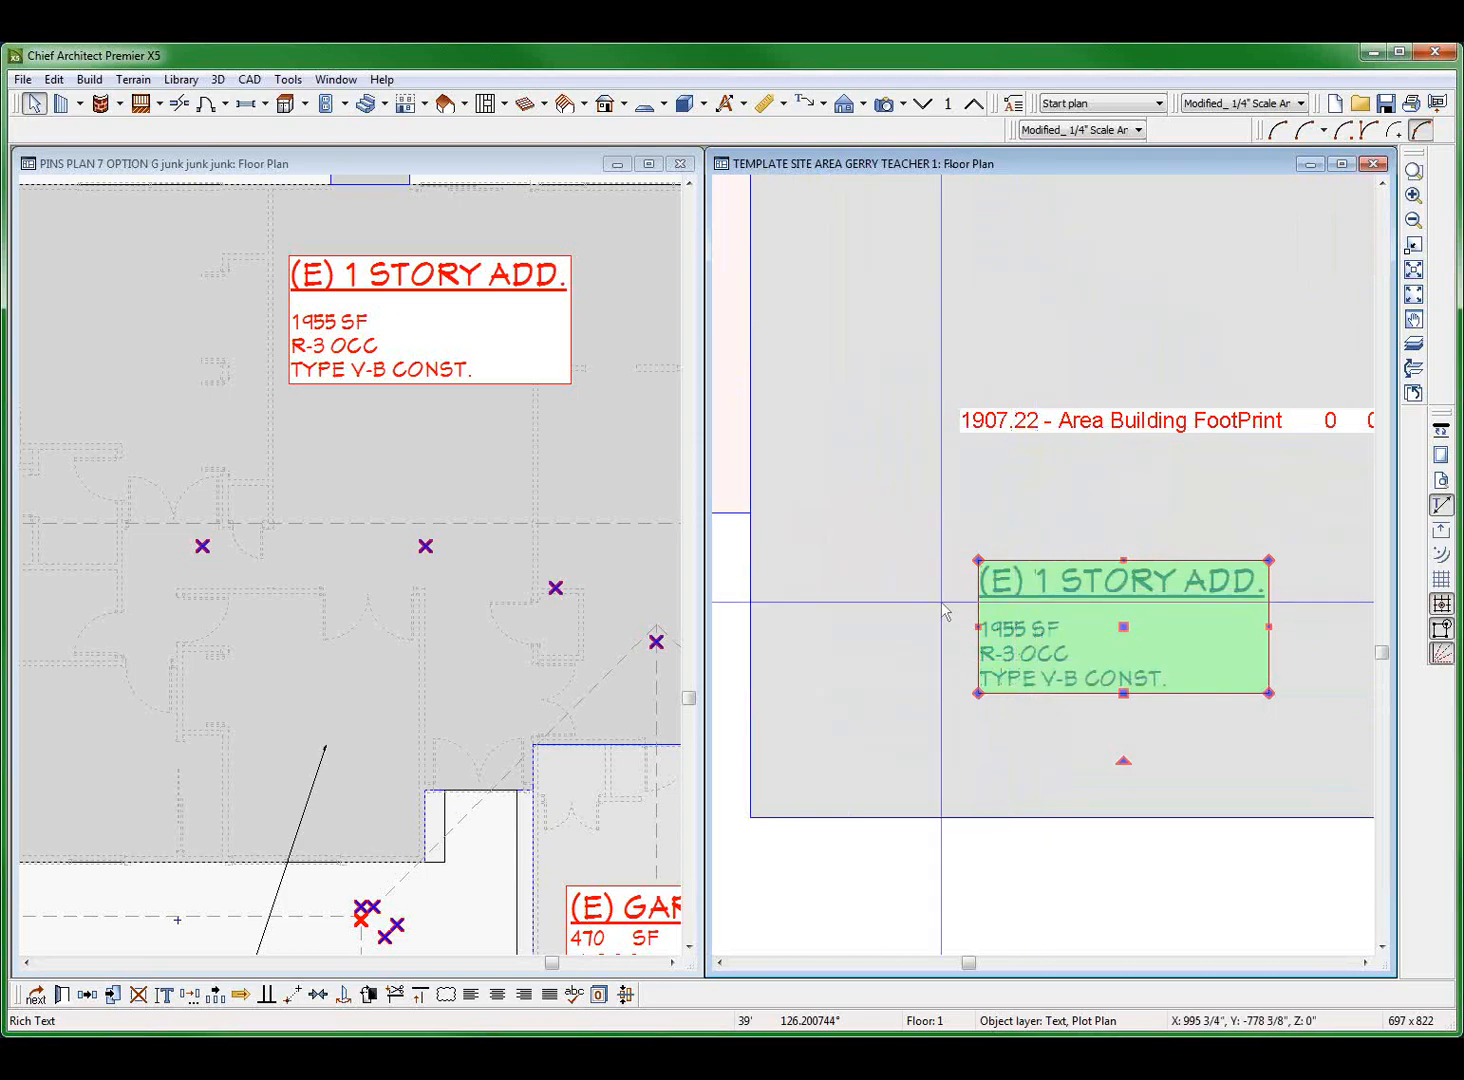
Step: Replace the 1955 area figure in the note on the footprint with the user-defined macro %out_unheated%
double_click(1071, 592)
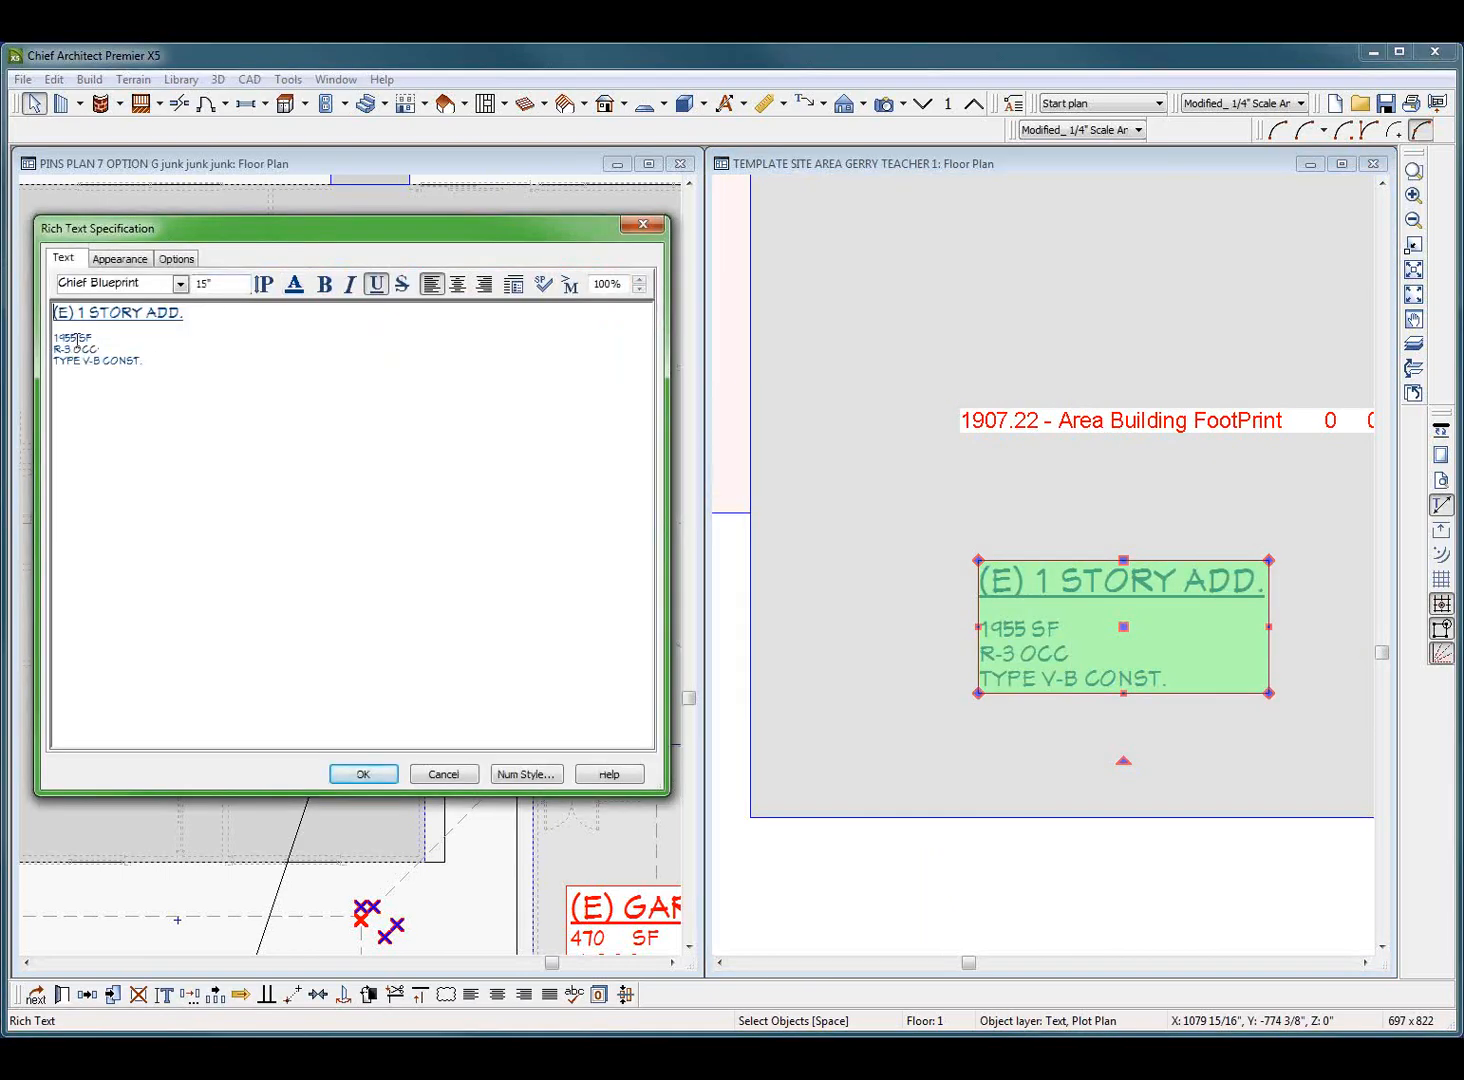
left_click_drag(77, 337, 54, 342)
key("Delete")
left_click(569, 287)
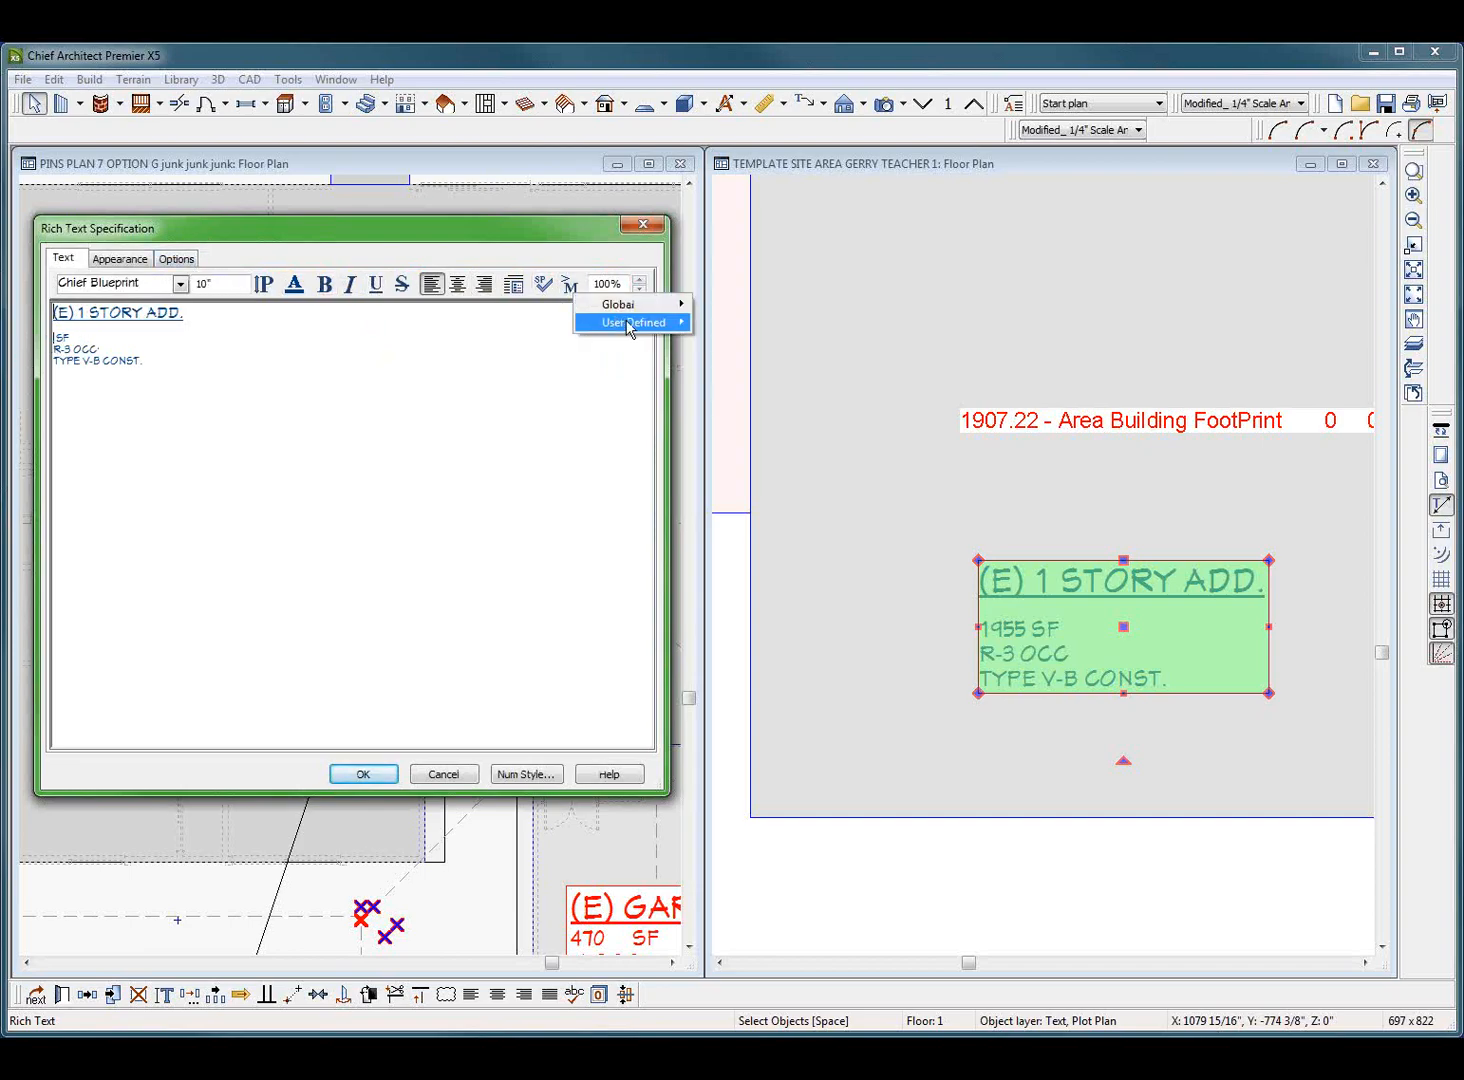
mouse_move(629, 324)
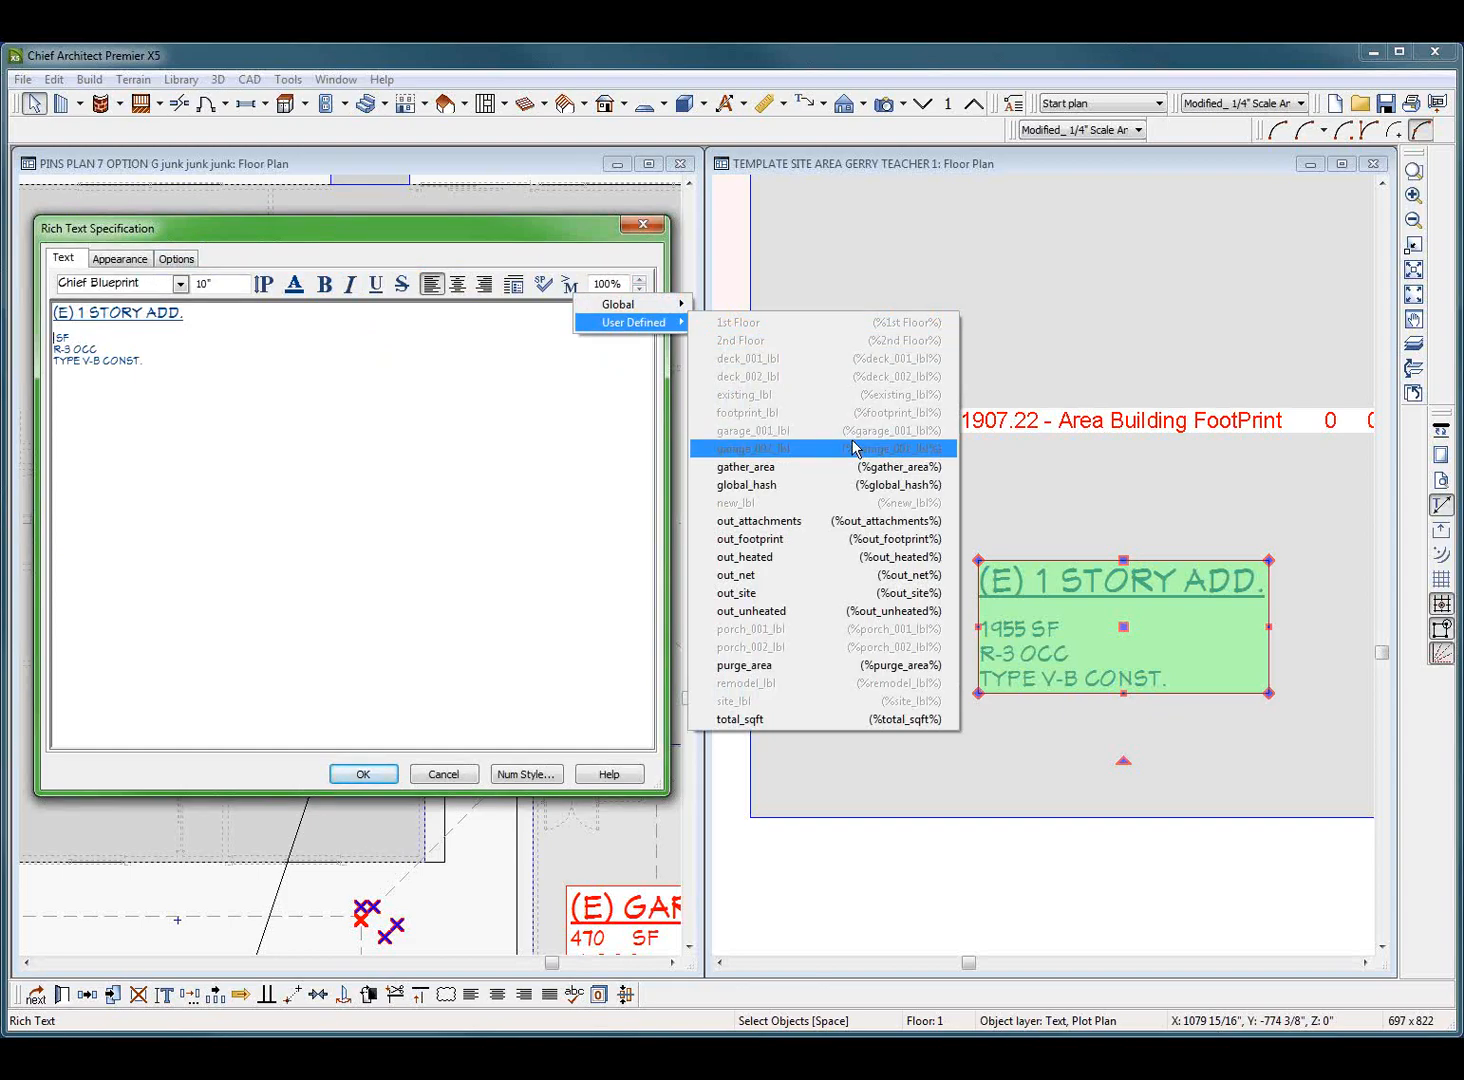
left_click(848, 610)
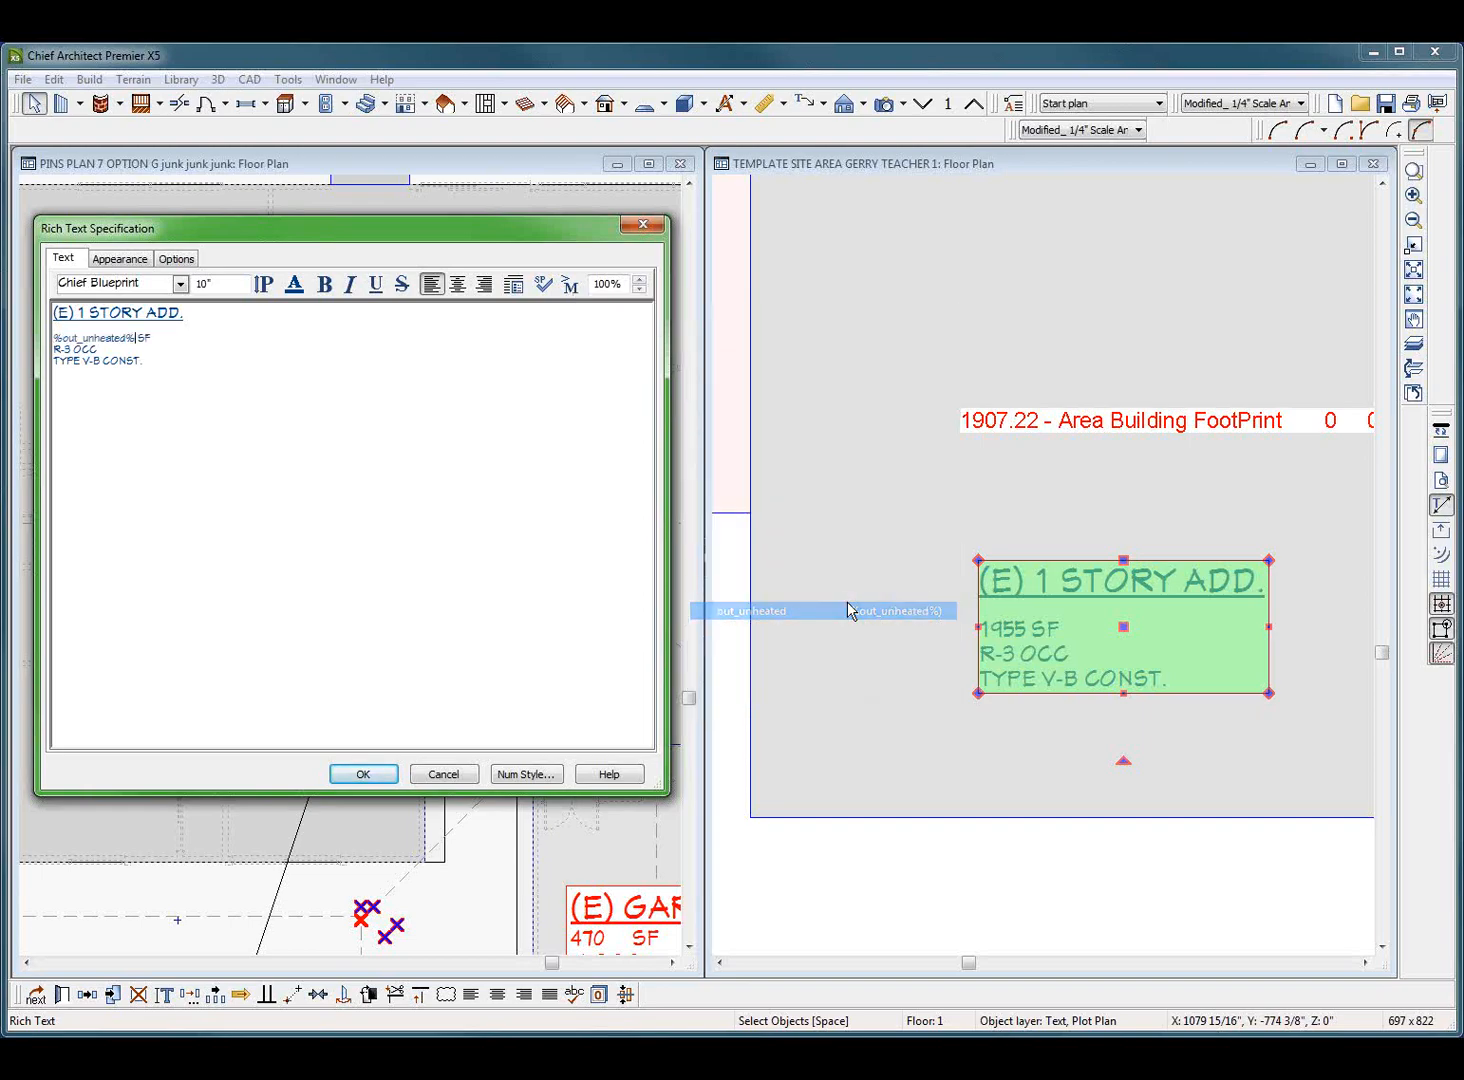
left_click(363, 775)
left_click(858, 525)
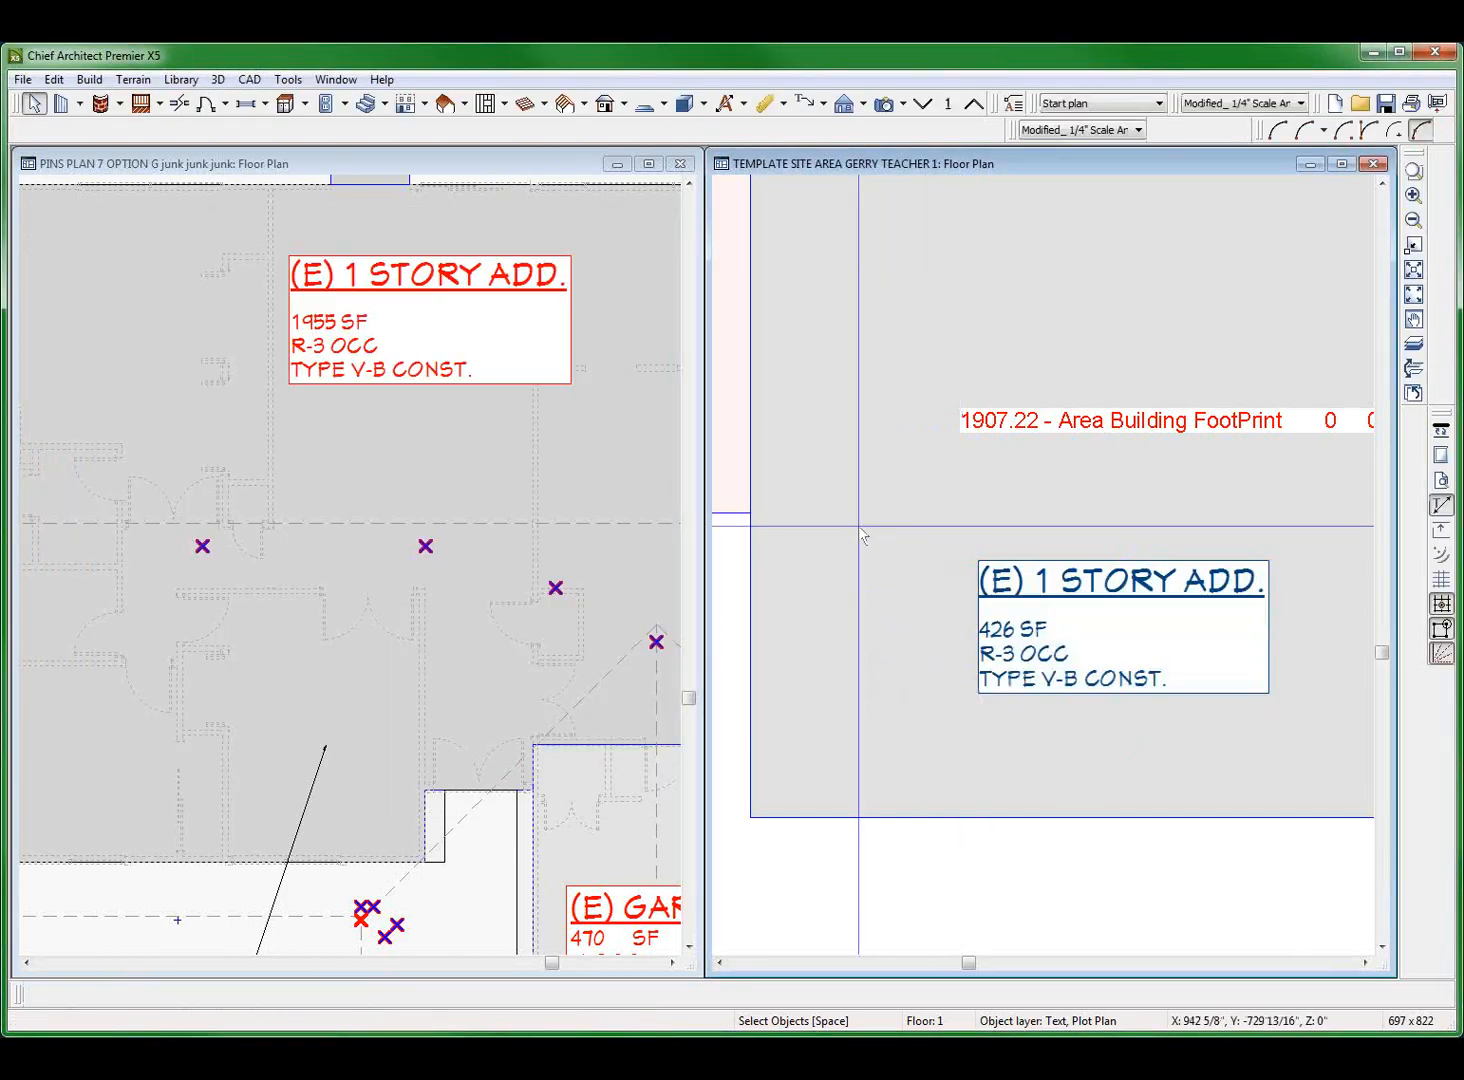
Step: Check which macros the building footprint's ceiling plane uses in its label
left_click(862, 535)
double_click(862, 535)
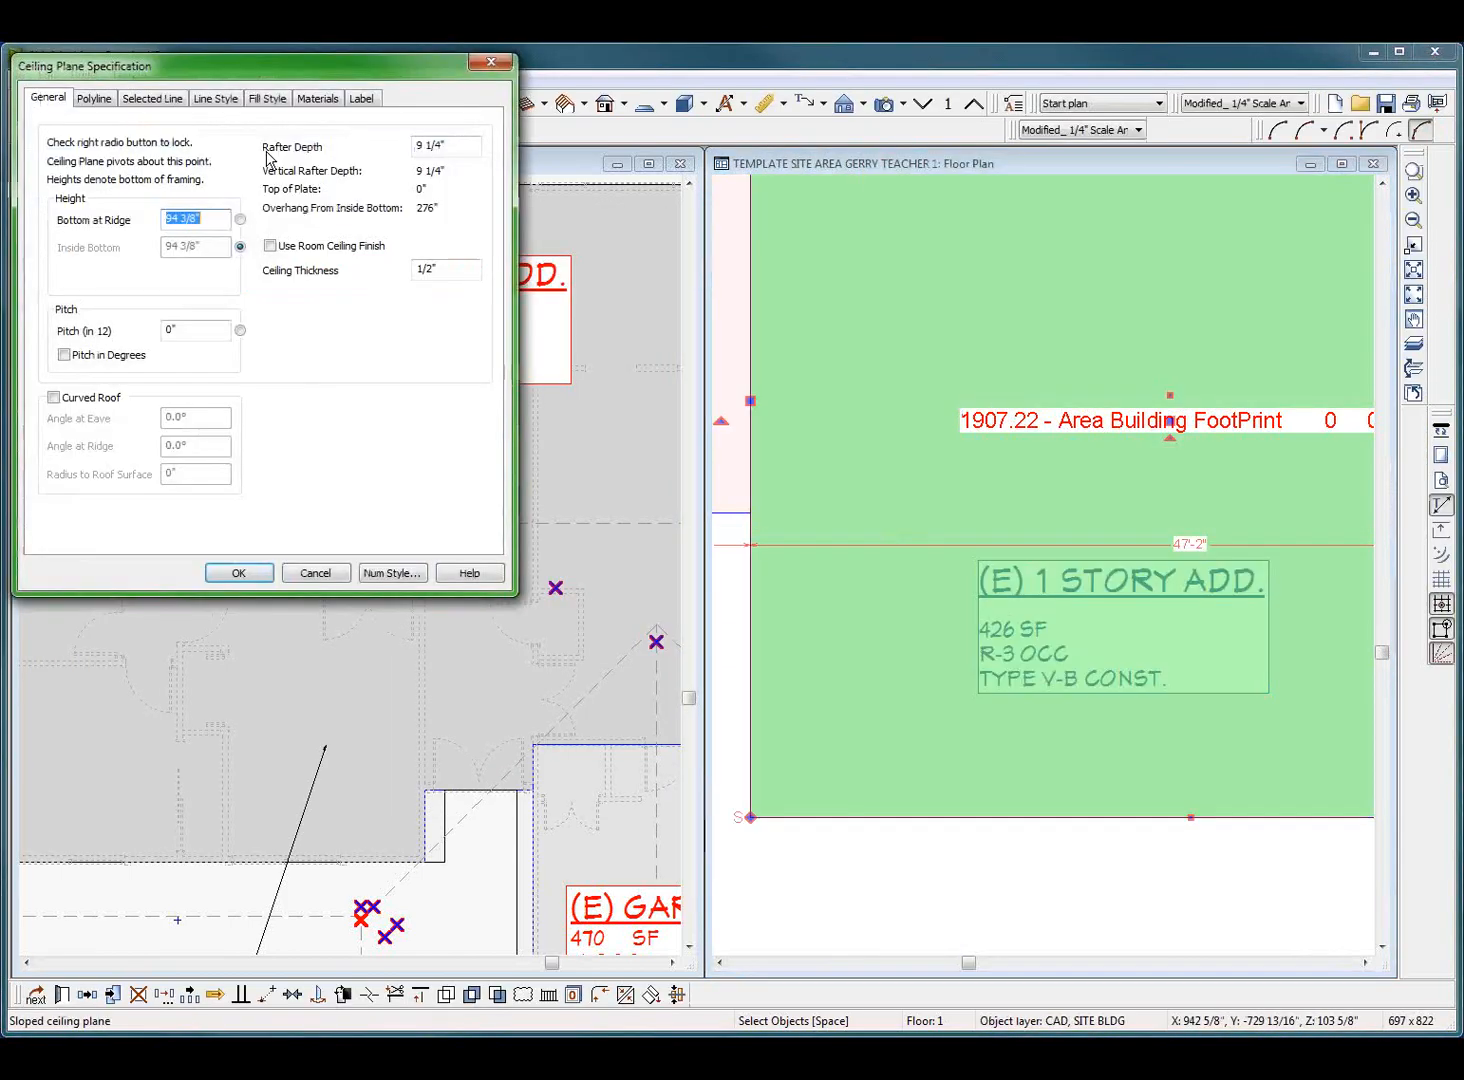
left_click(361, 99)
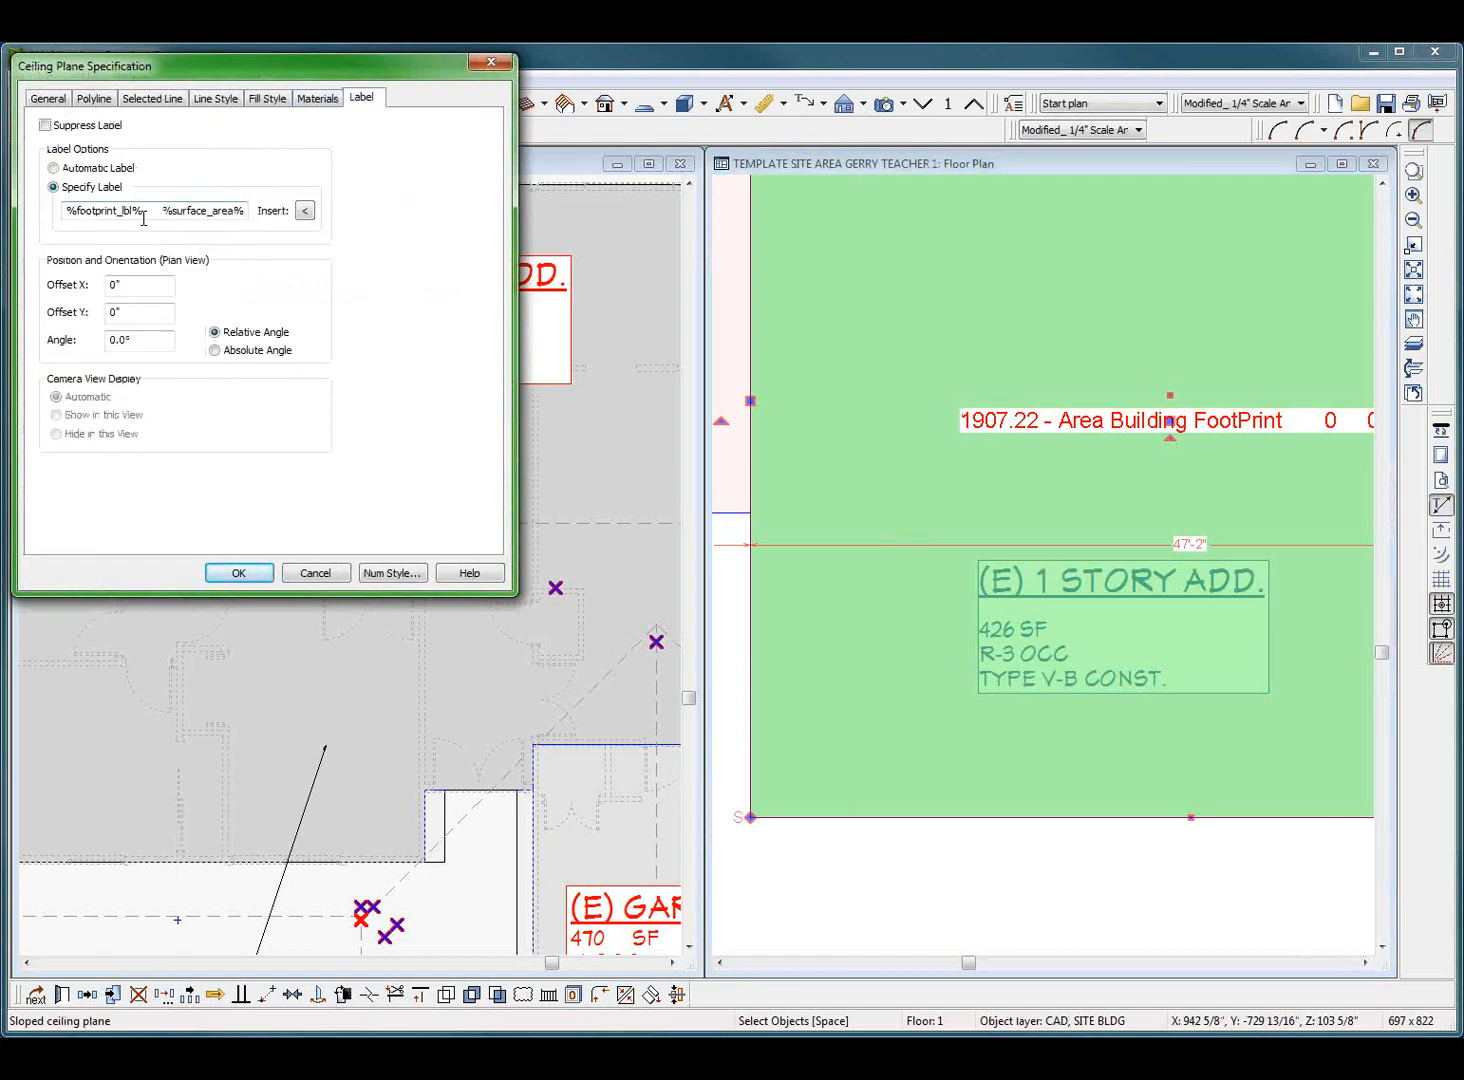
left_click(314, 573)
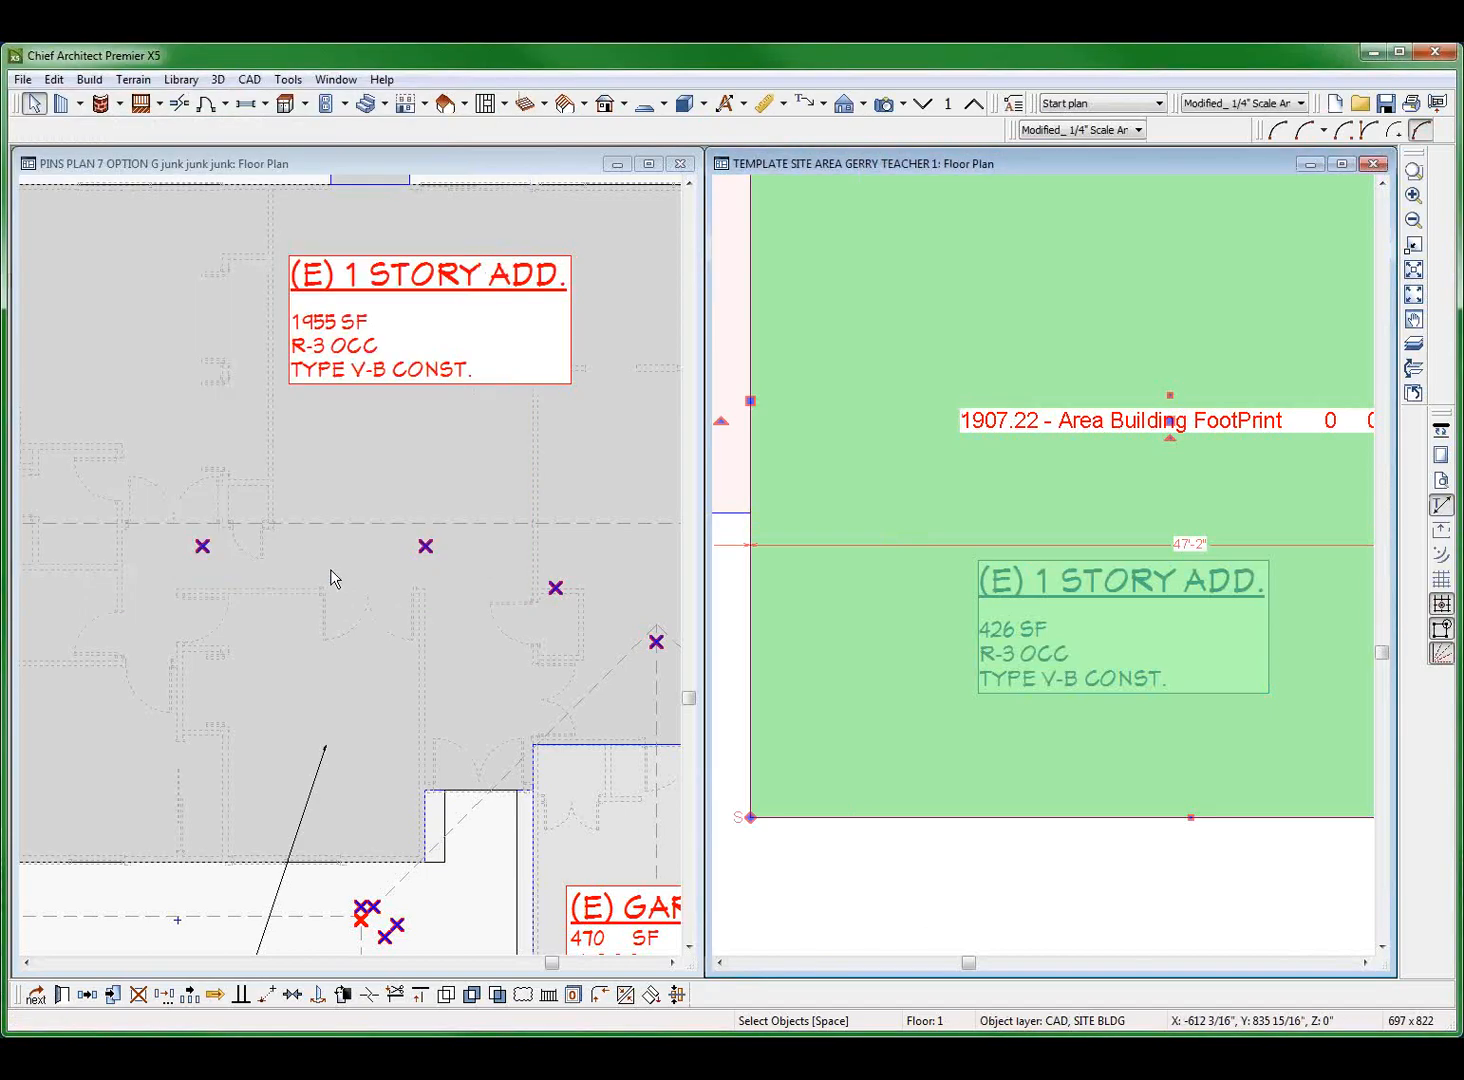
Step: Replace the %out_unheated% macro in the note on the footprint with the user-defined macro %out_footprint%
left_click(1053, 573)
double_click(978, 568)
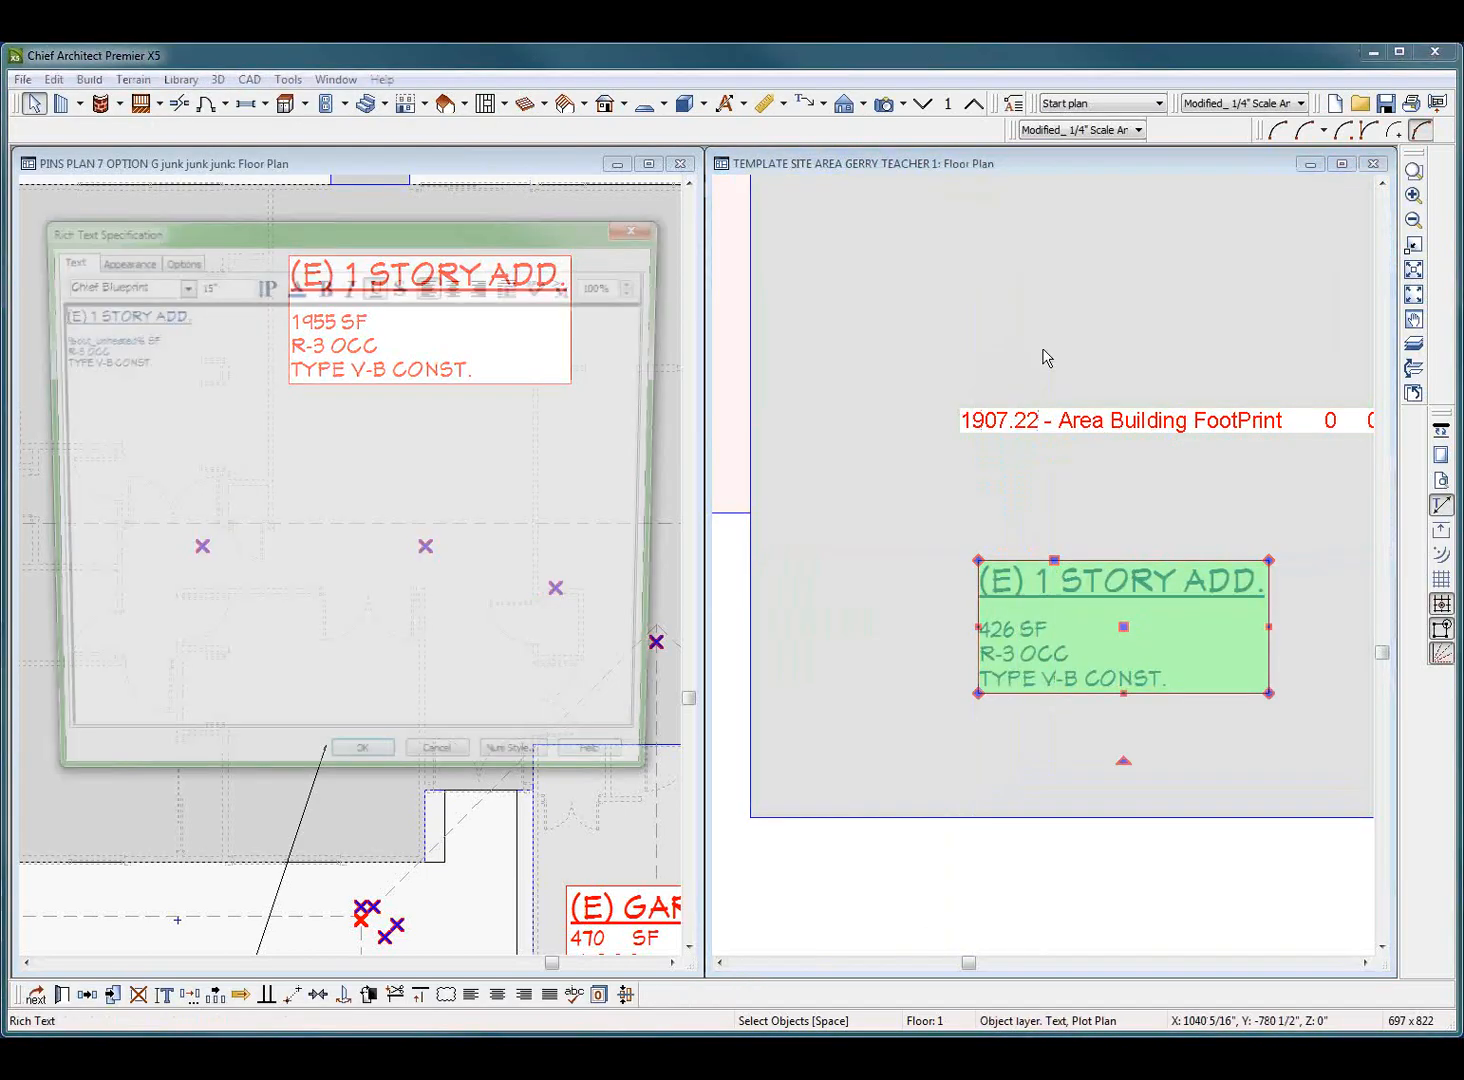
left_click_drag(133, 338, 4, 326)
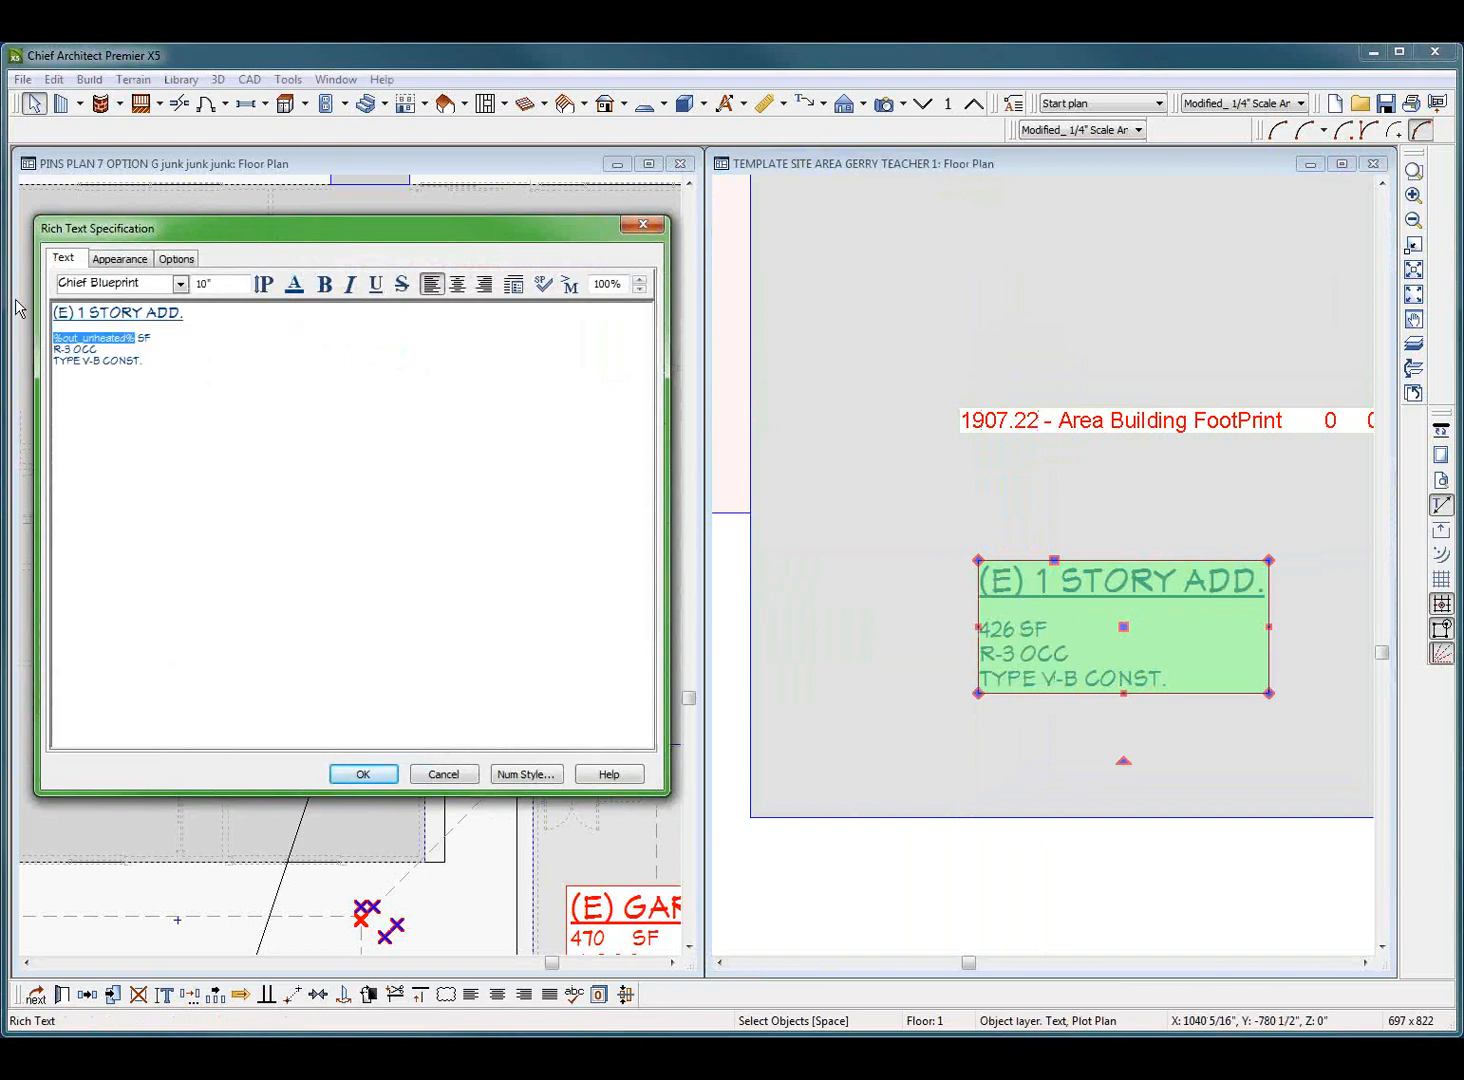
key("Delete")
left_click(569, 285)
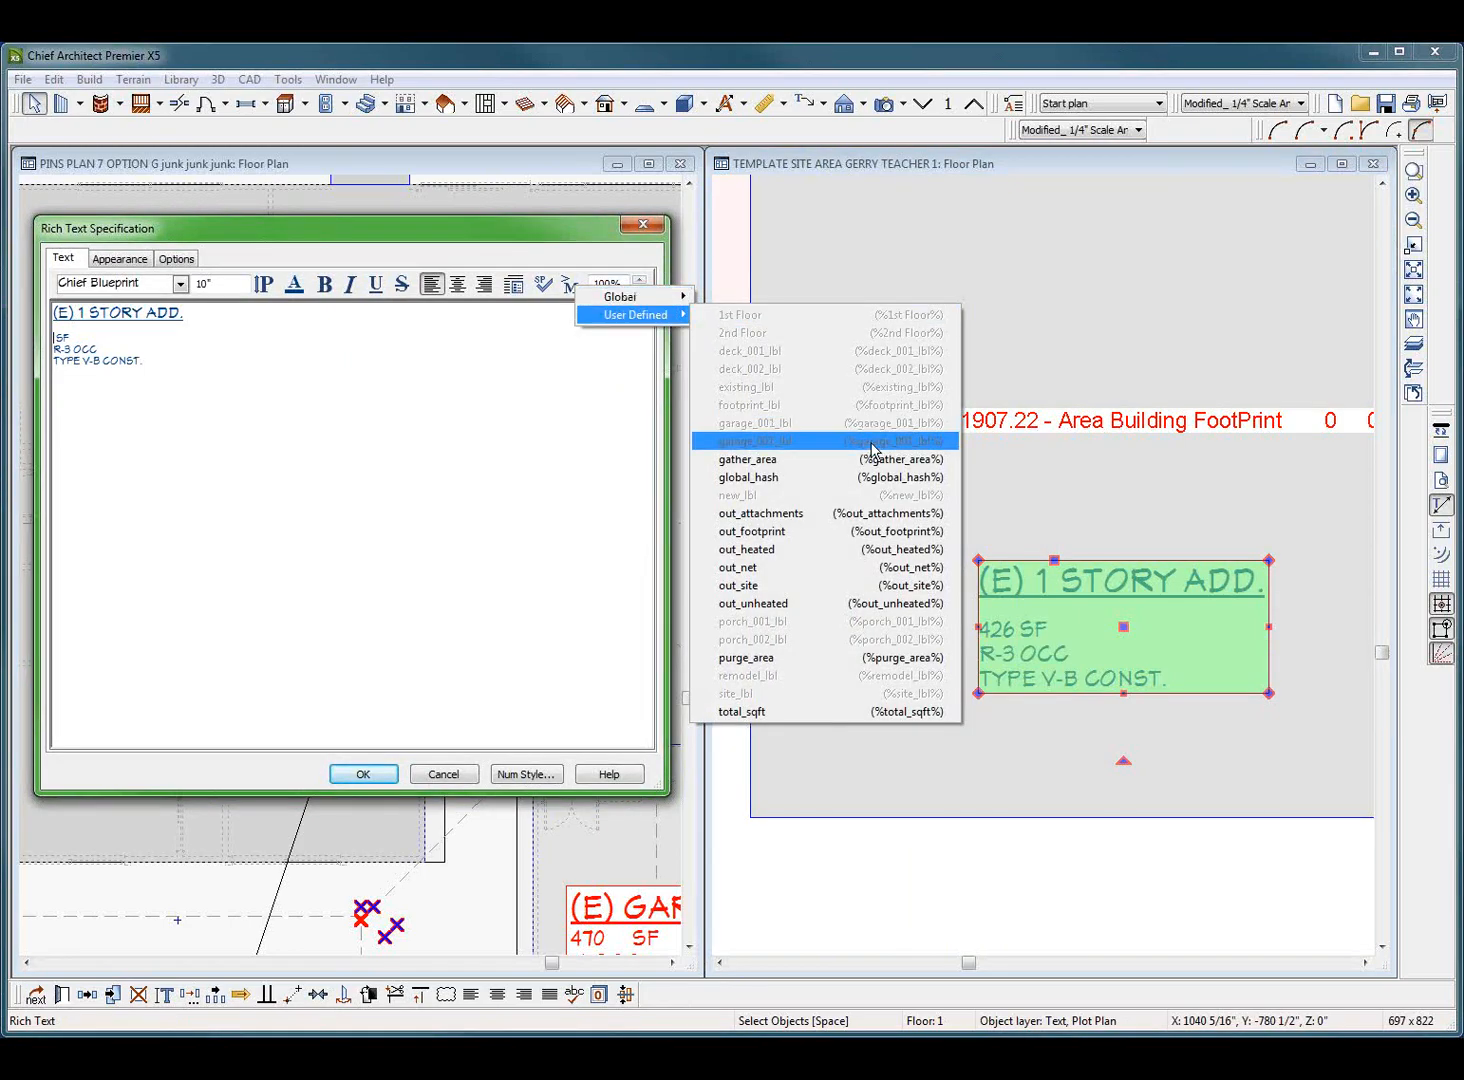
left_click(910, 533)
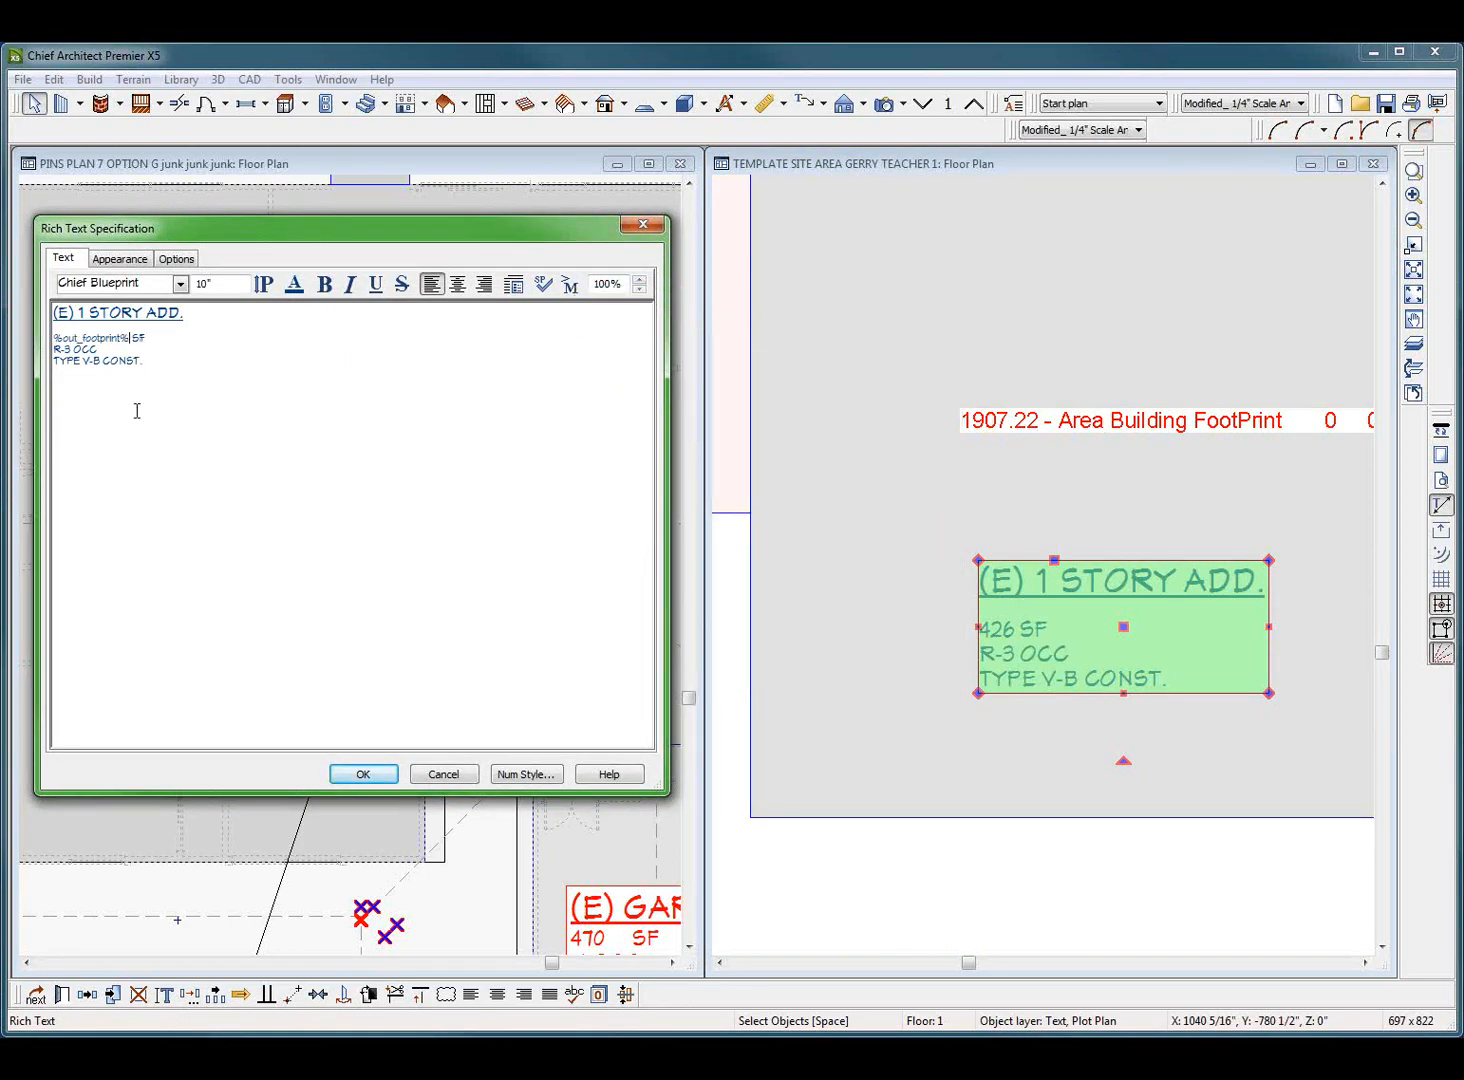
left_click(363, 774)
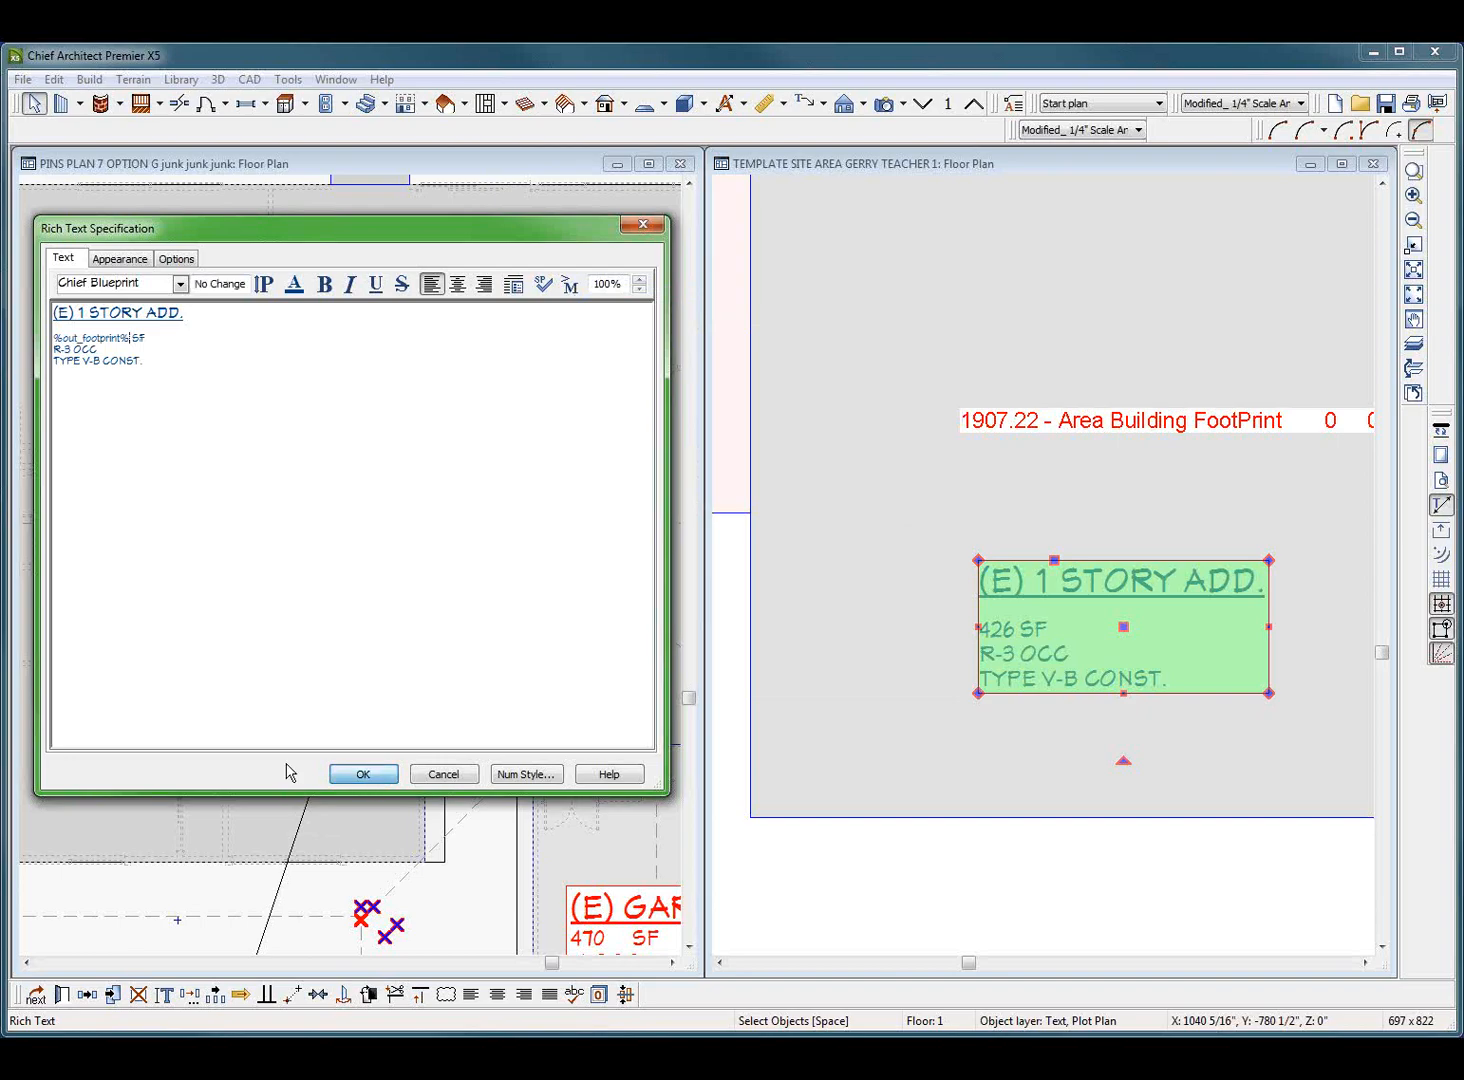
left_click(878, 766)
scroll(926, 640, "down", 2)
scroll(1063, 620, "up", 2)
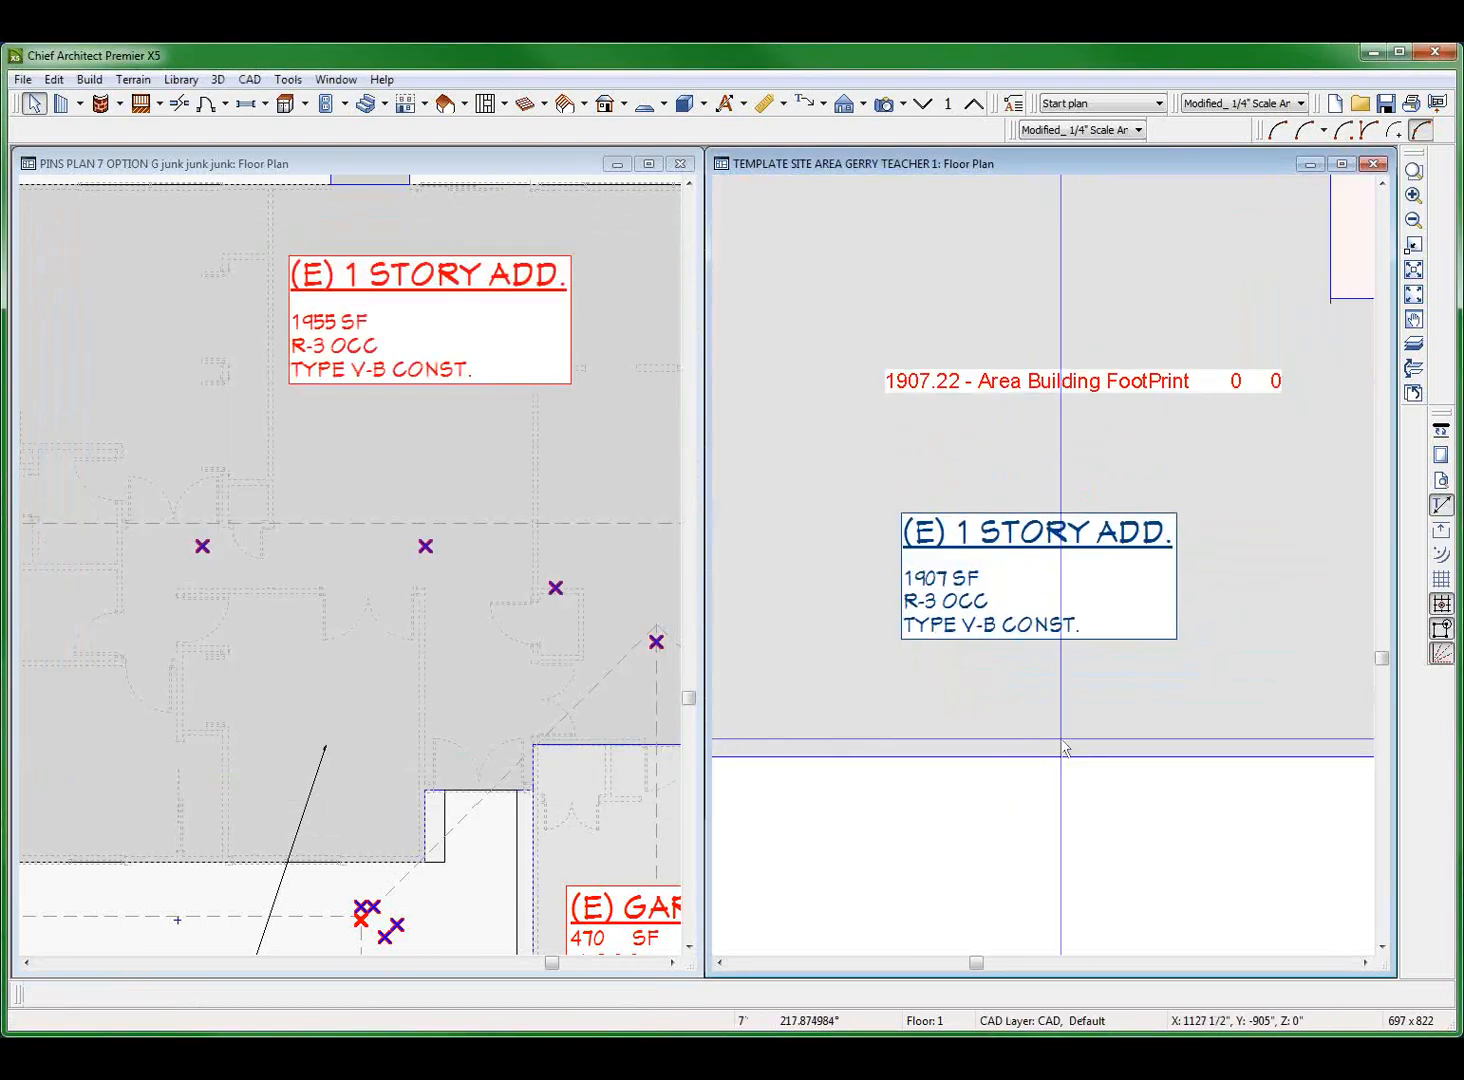
left_click(1063, 590)
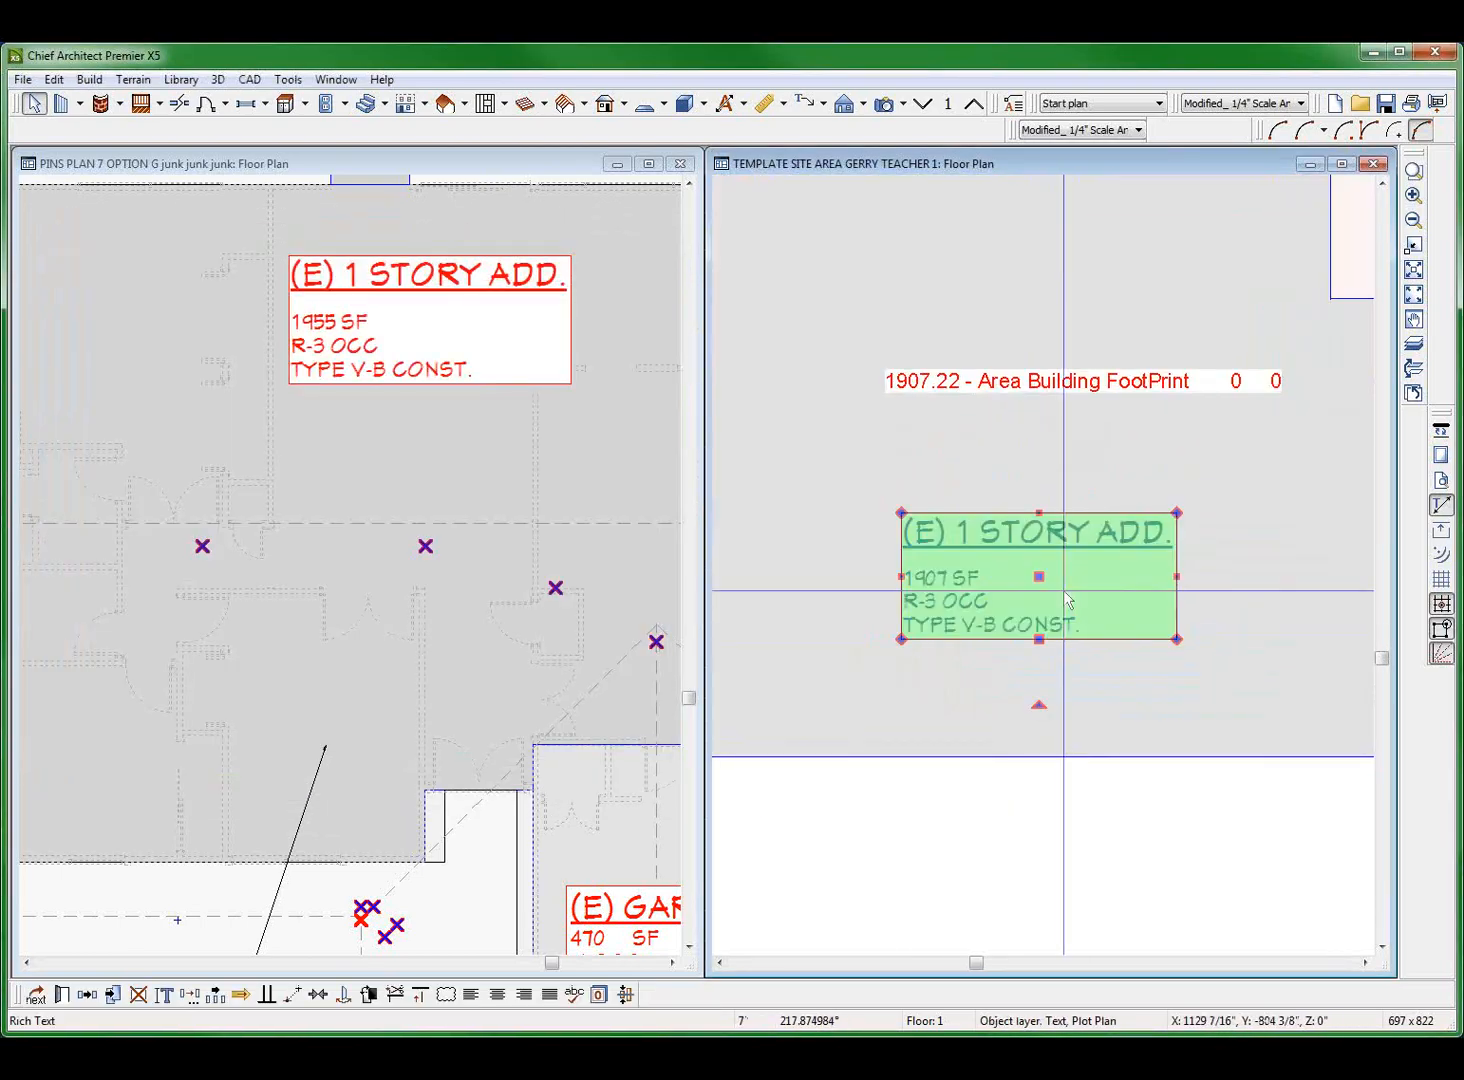
key("ctrl+d")
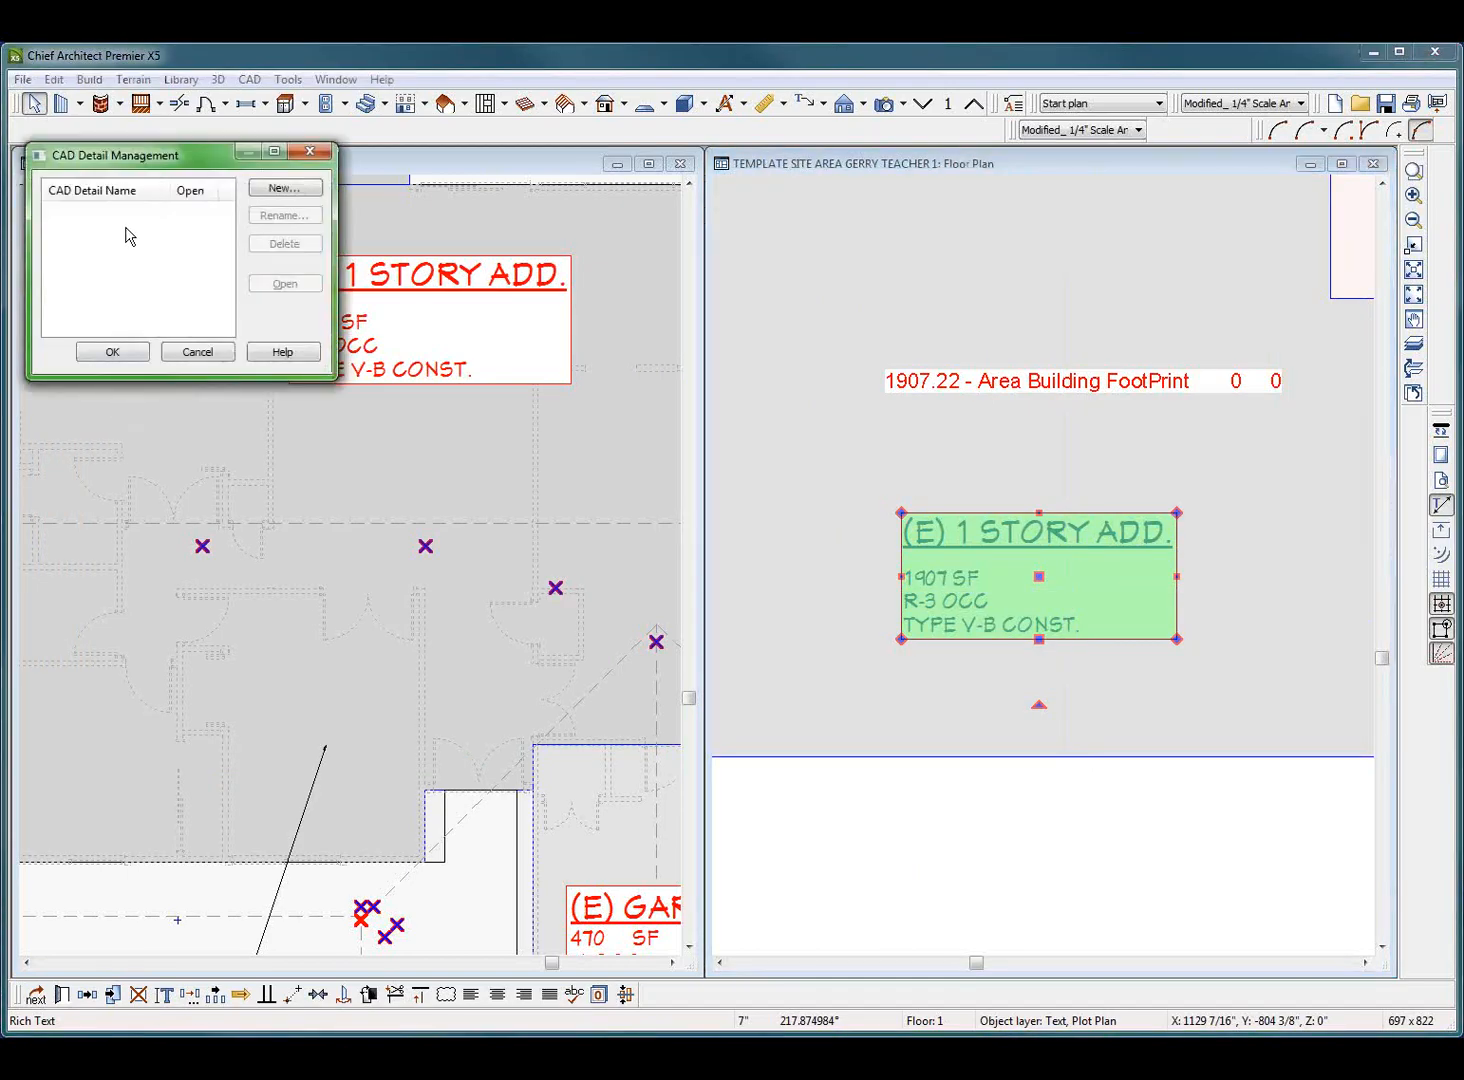
left_click(195, 352)
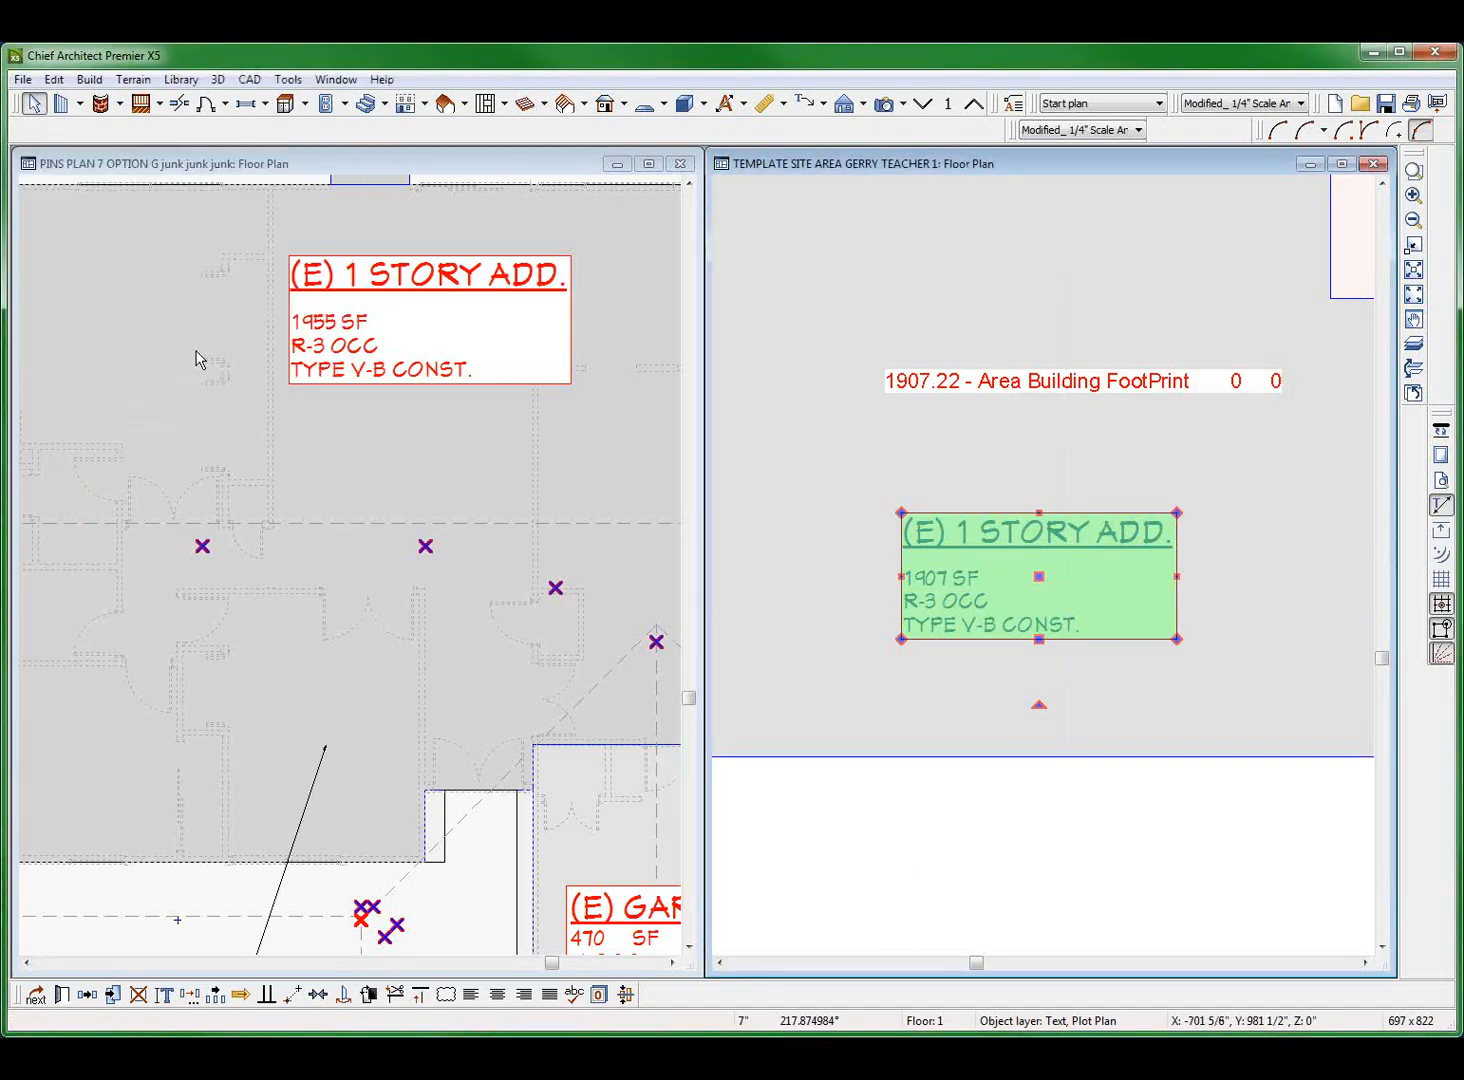
Step: Open the PINS plan's AREA ANALYSIS CAD detail, copy its text block and move the detail window off the template plan
left_click(257, 411)
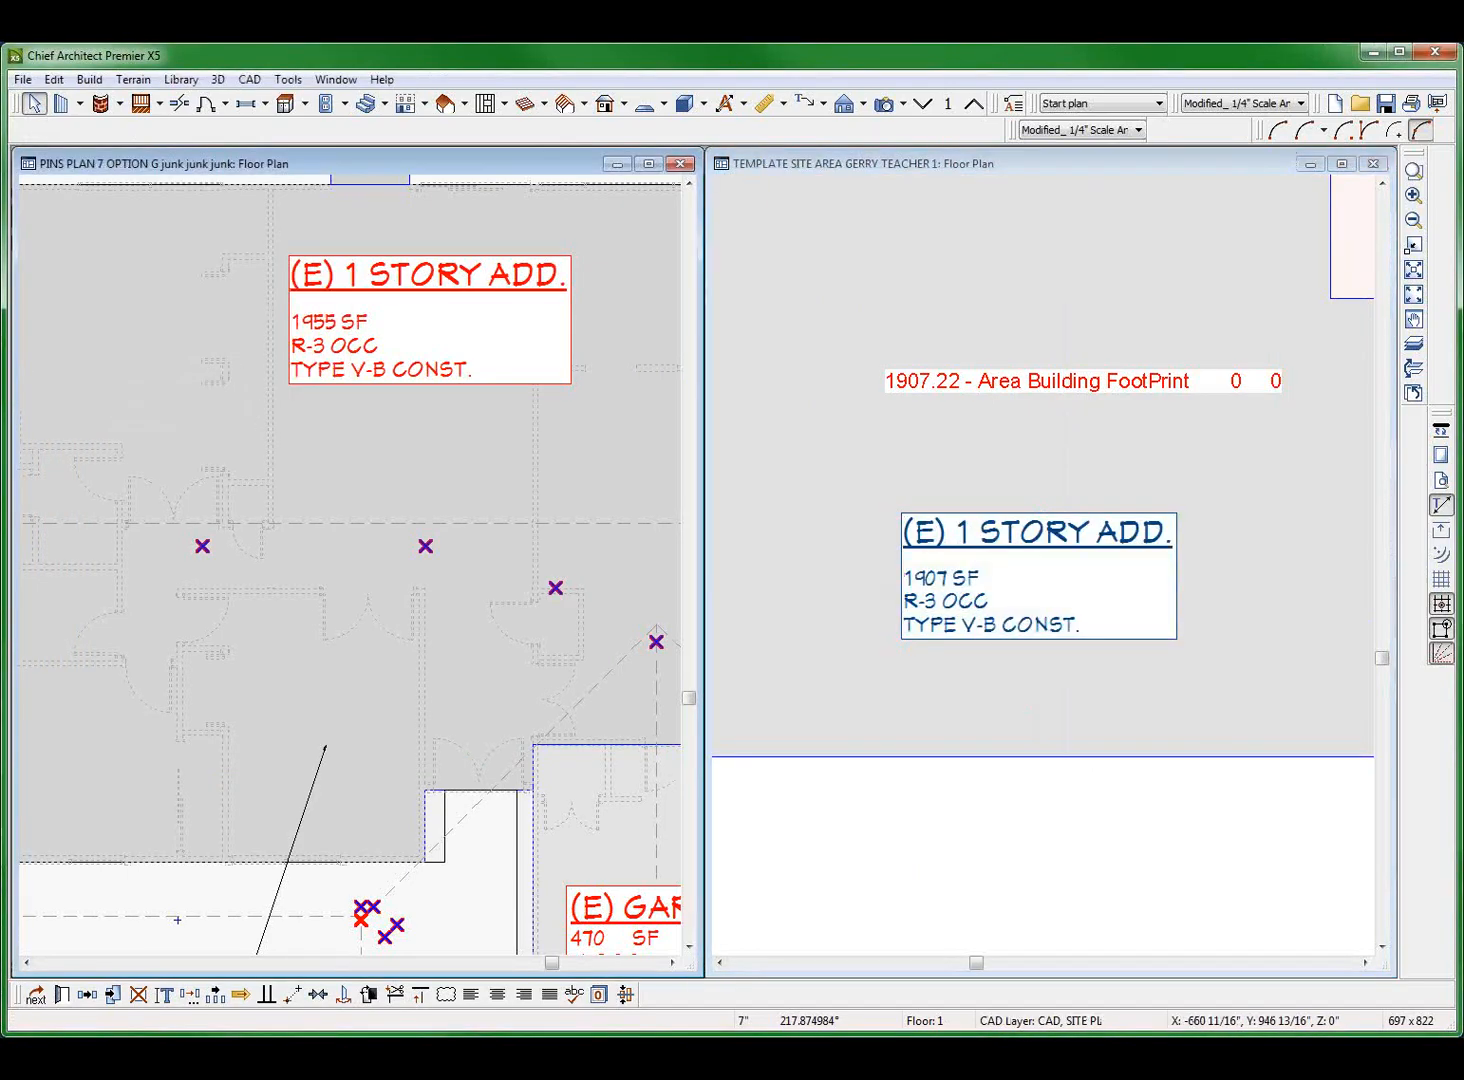
scroll(432, 485, "down", 2)
left_click(441, 480)
scroll(439, 473, "down", 1)
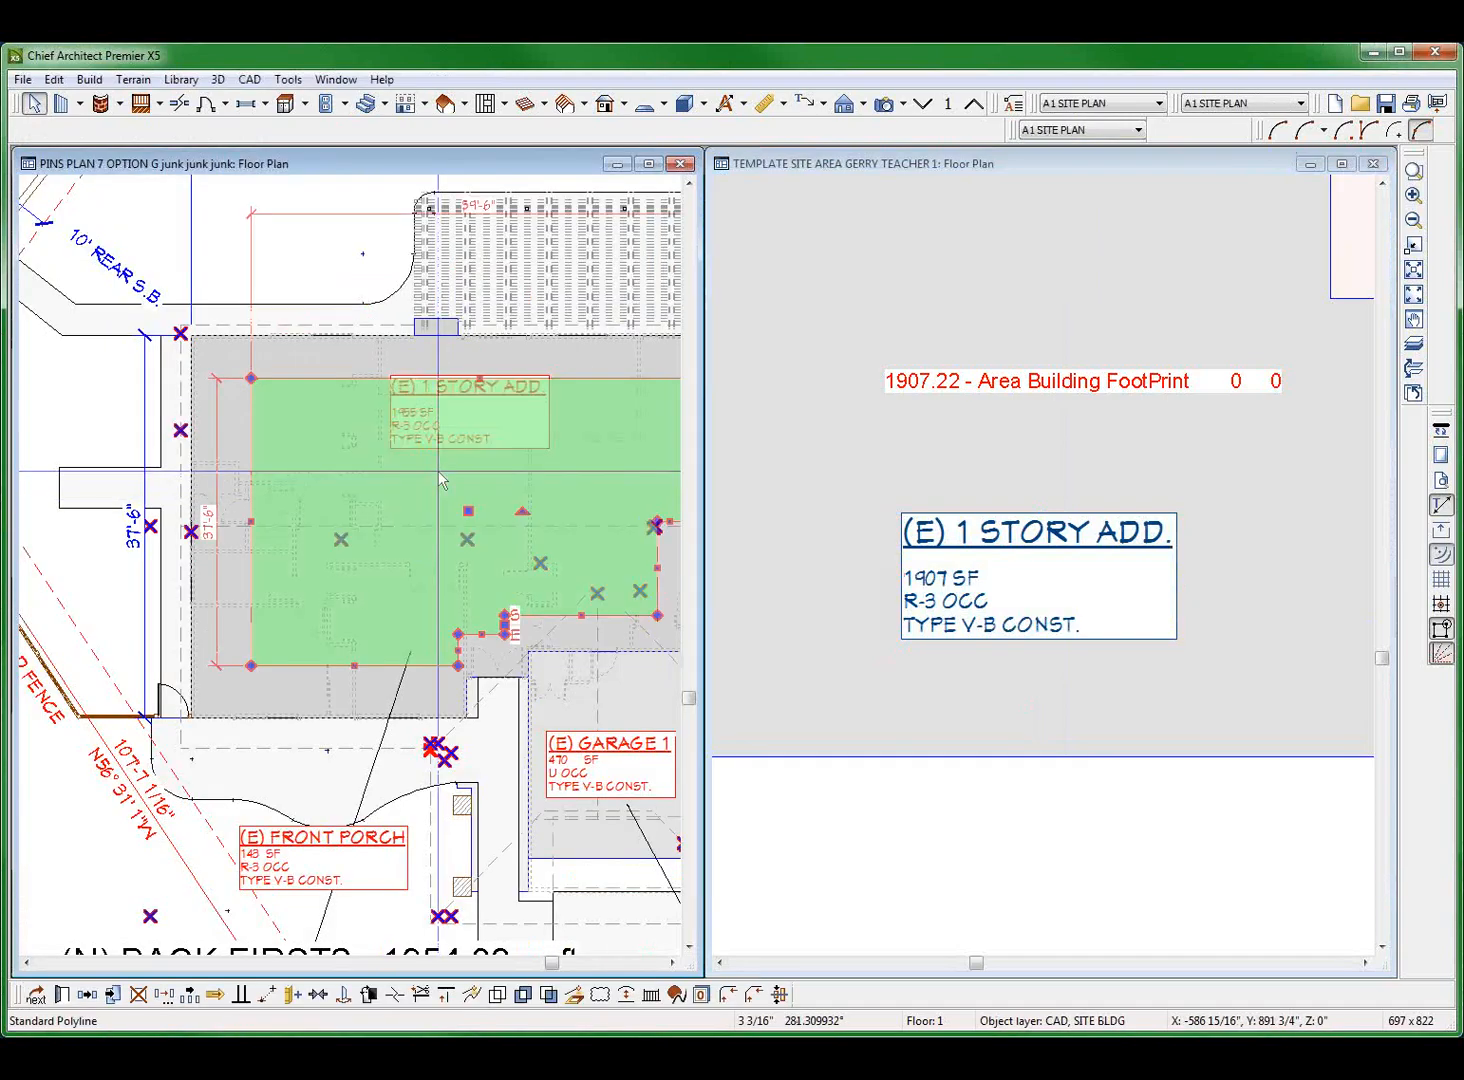
scroll(439, 472, "down", 2)
key("c")
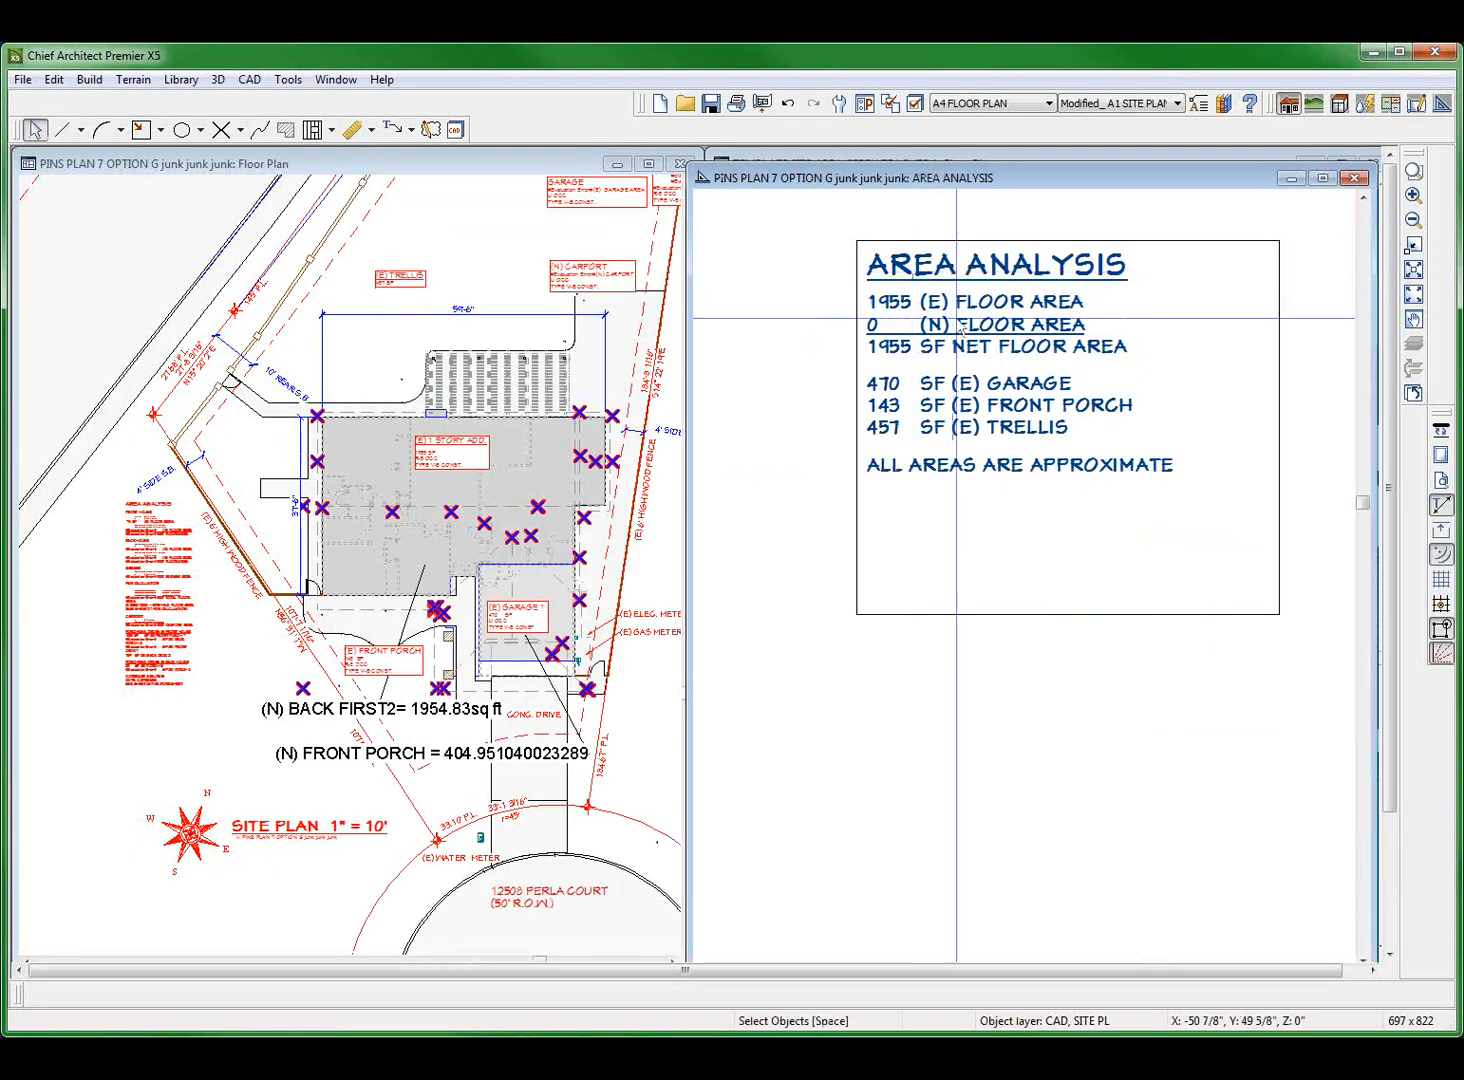
left_click(957, 318)
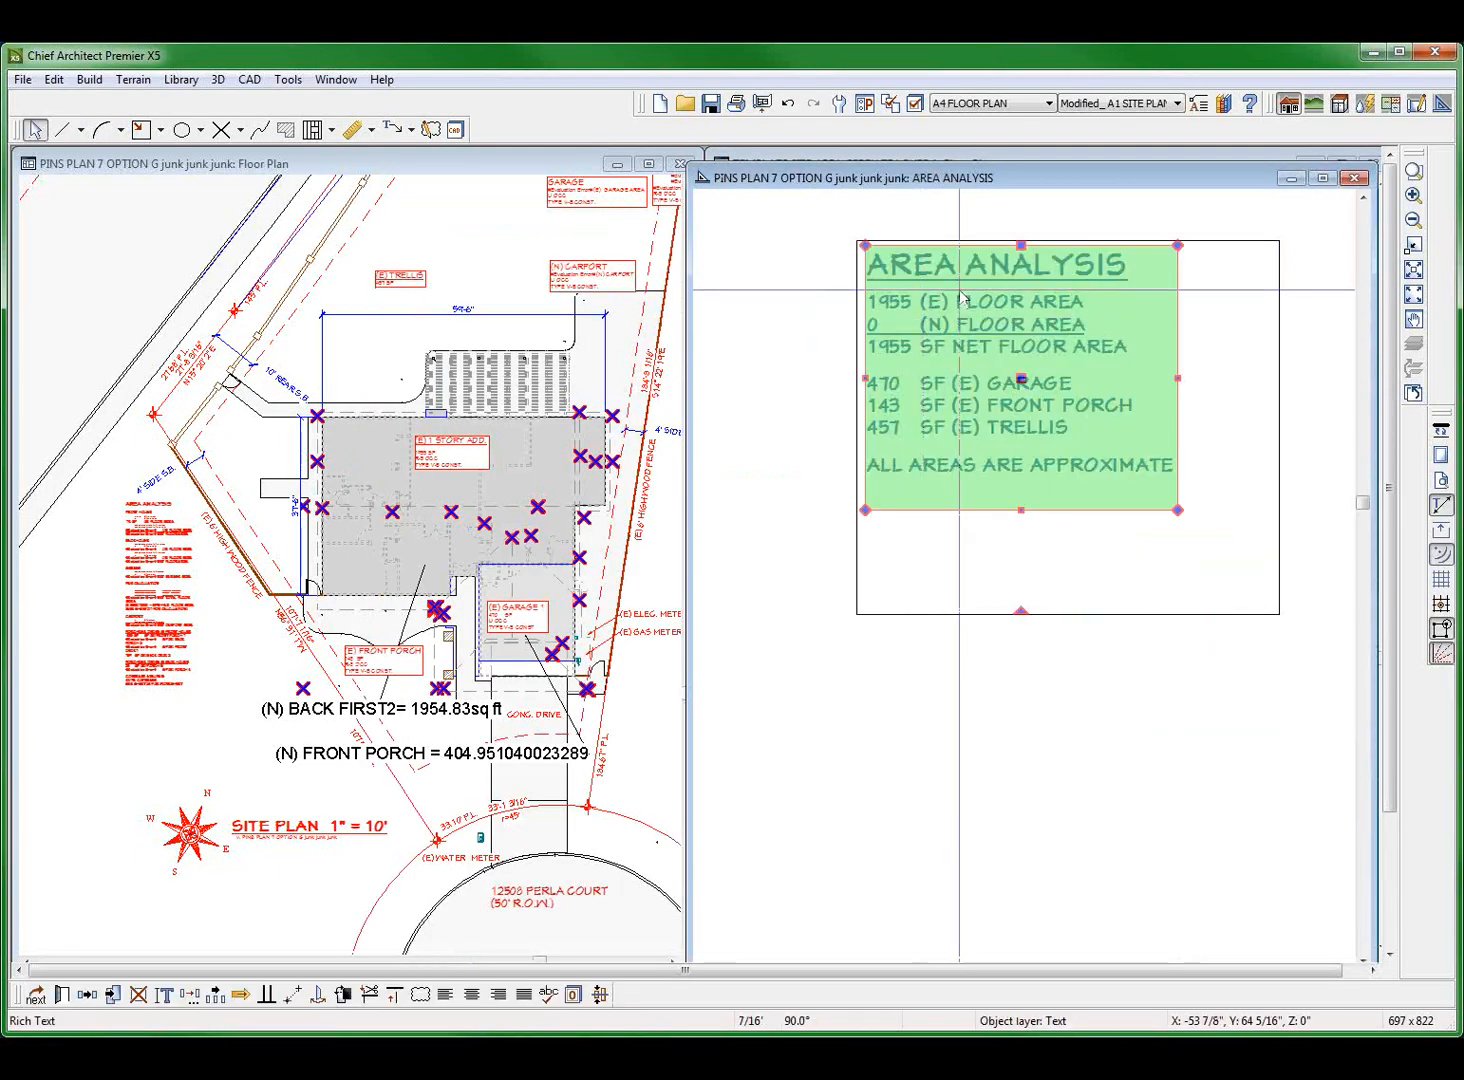
left_click_drag(950, 177, 244, 169)
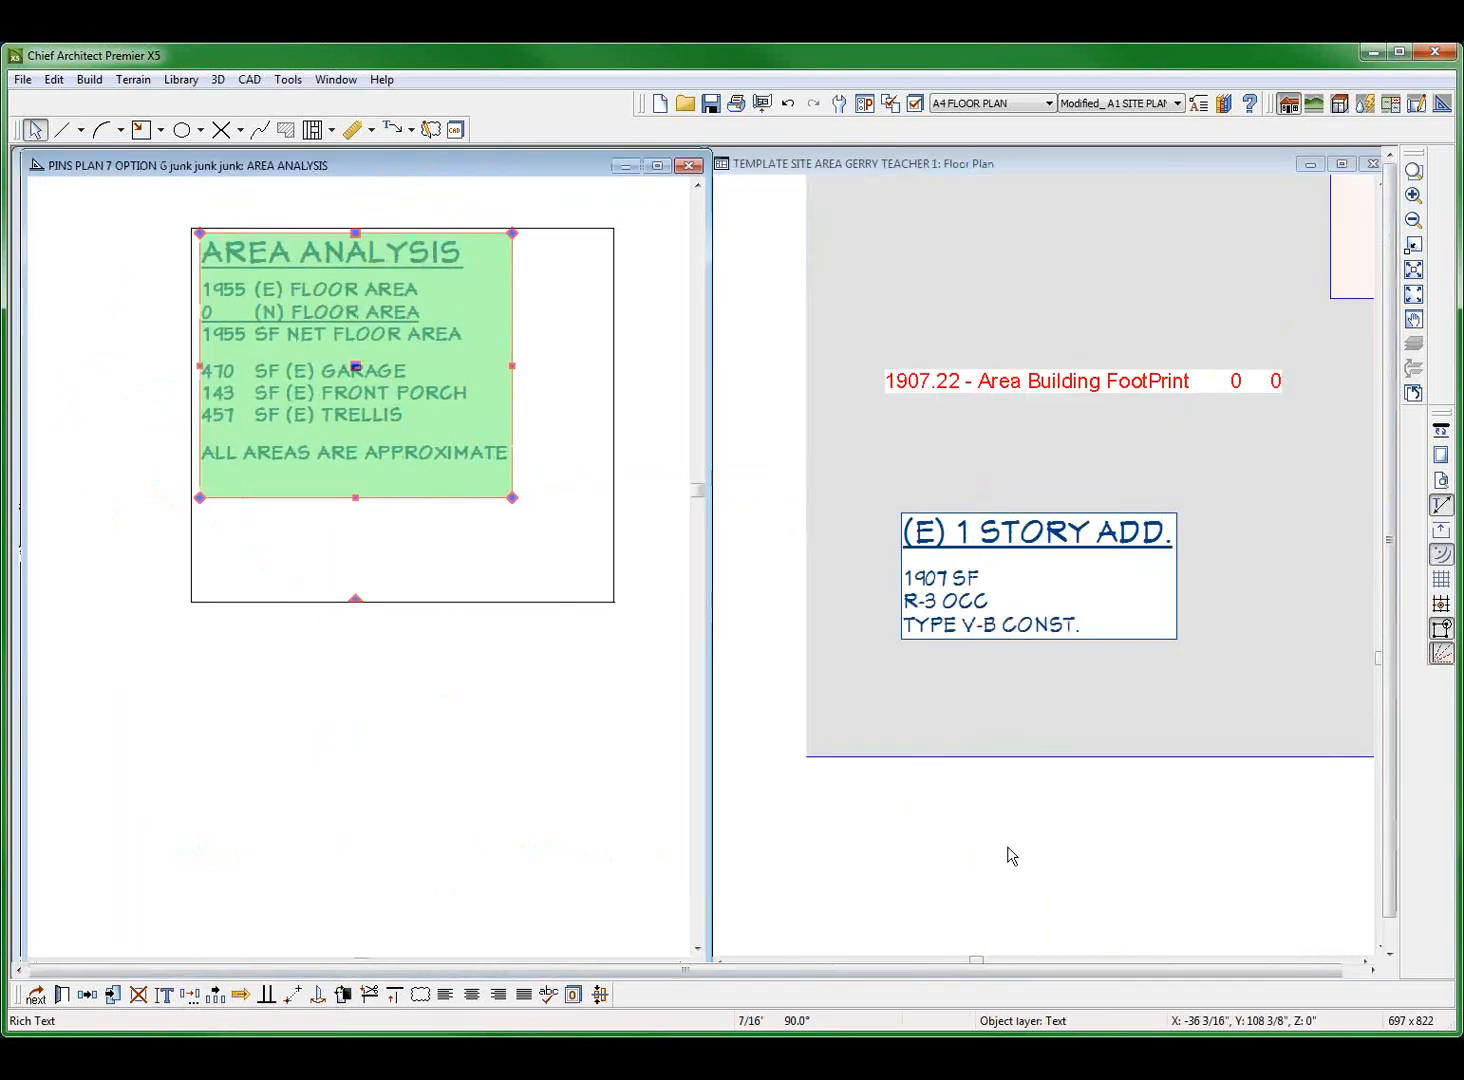
Step: Paste the AREA ANALYSIS text into the template plan and move it to the open area just below the building footprint
left_click(1011, 856)
left_click(992, 846)
scroll(992, 846, "down", 2)
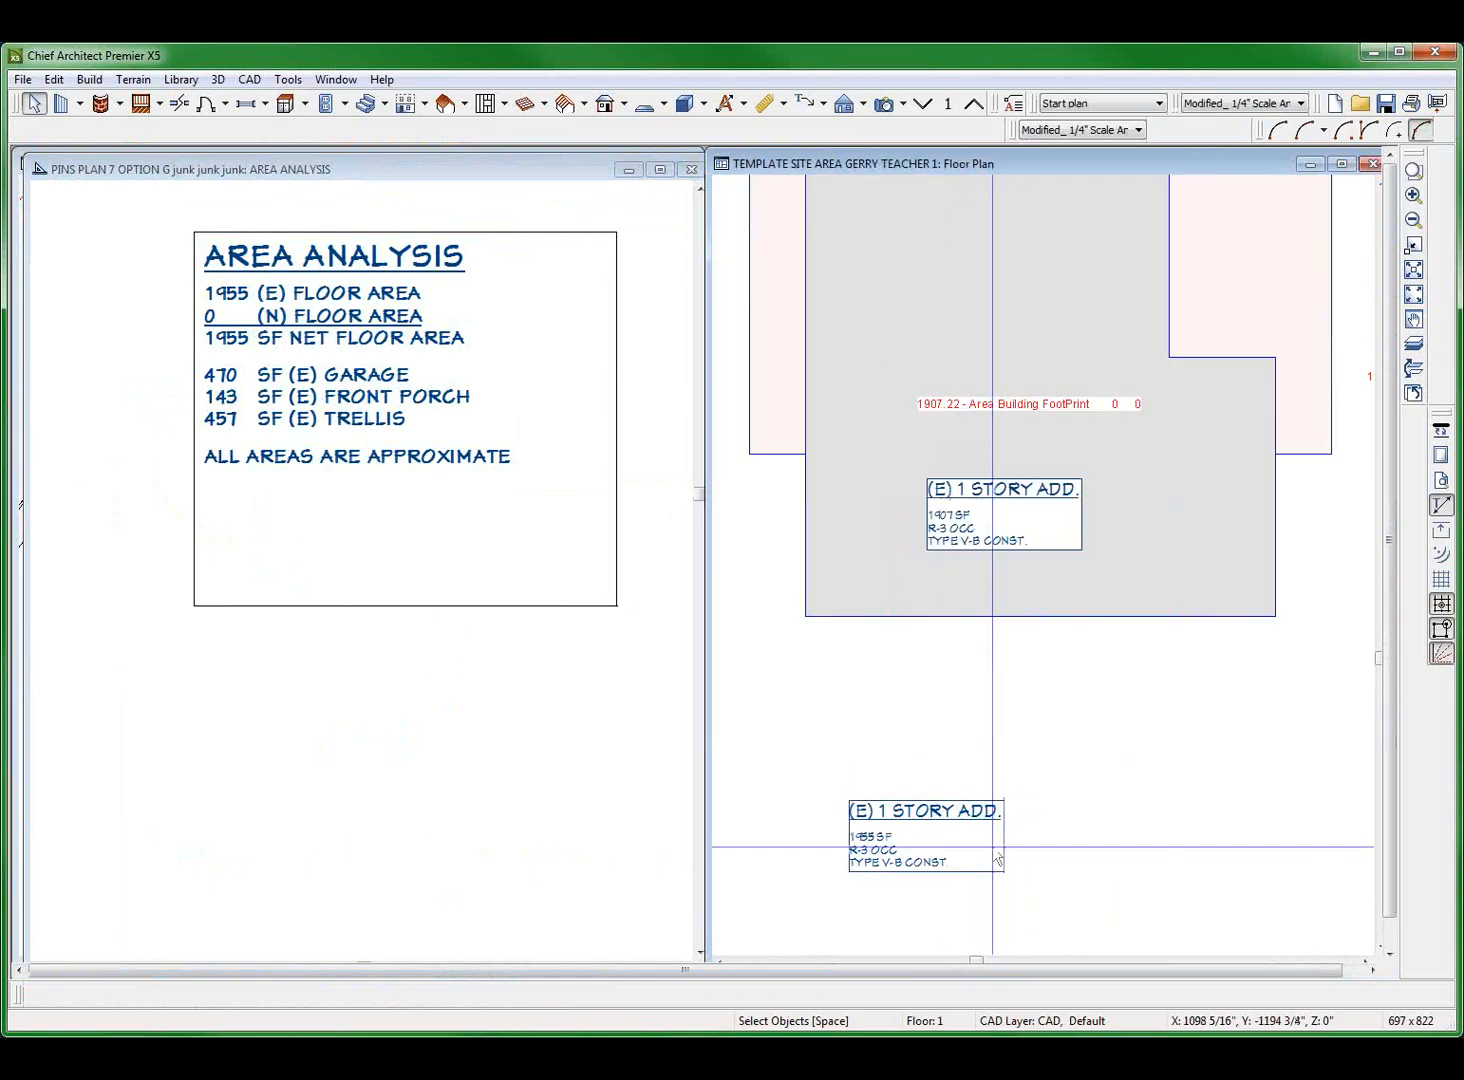
key("ctrl+v")
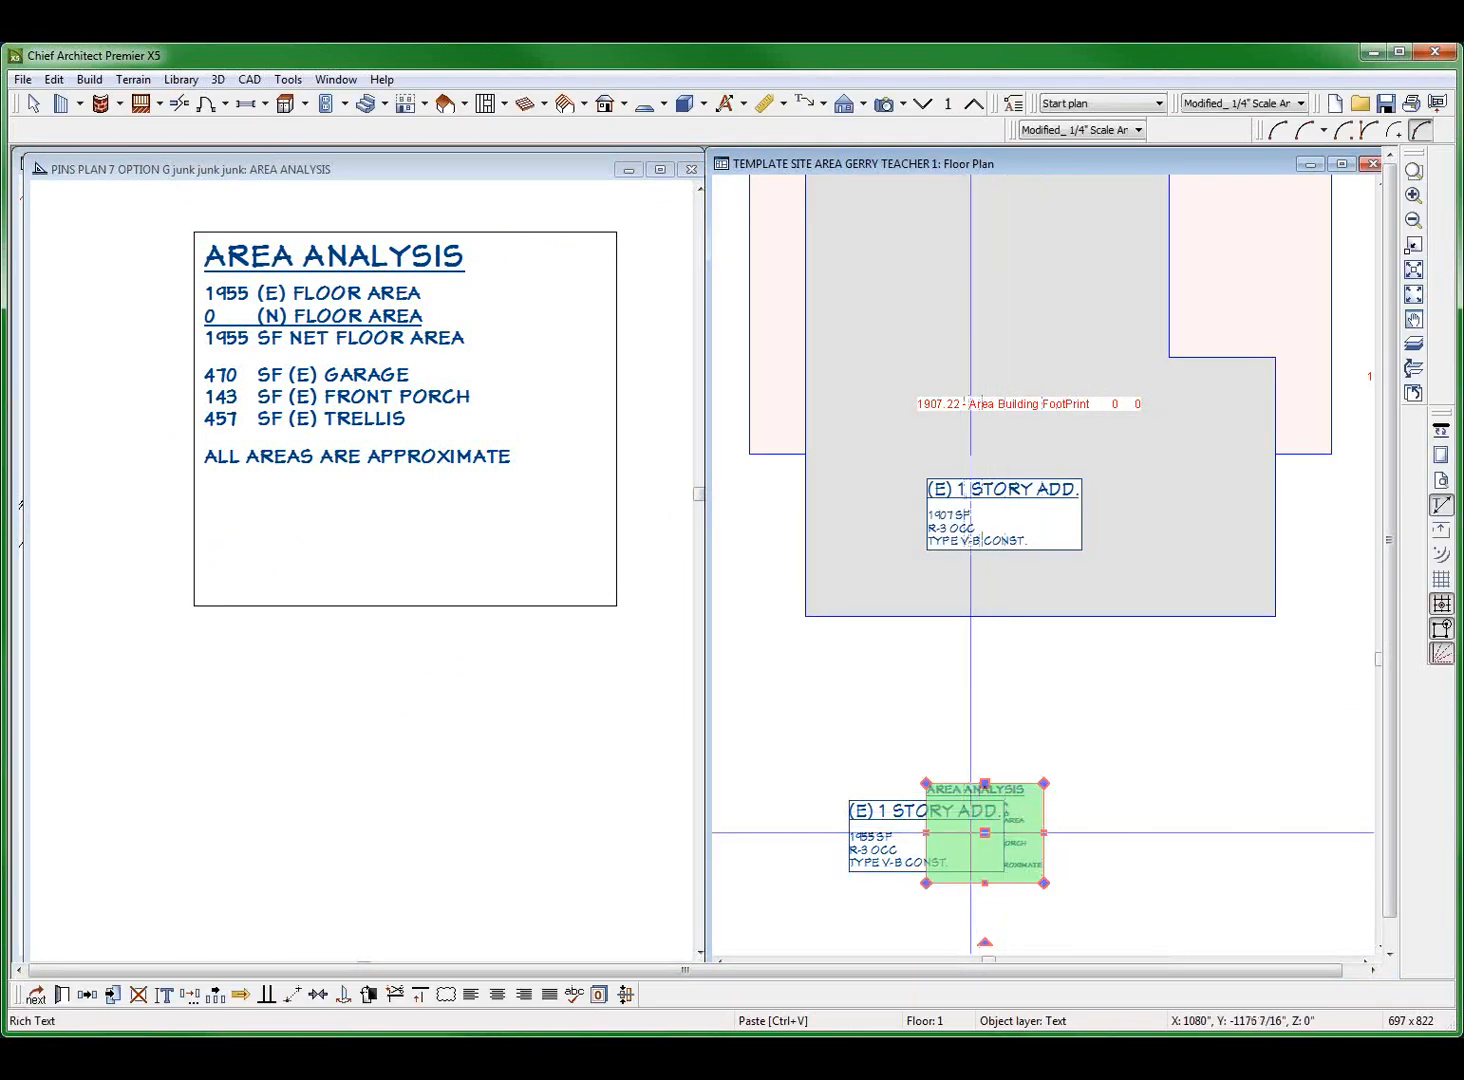
left_click_drag(985, 832, 1108, 726)
Step: Replace the 1955 figure on the (E) FLOOR AREA line of the pasted AREA ANALYSIS text with the user-defined macro %out_footprint%
scroll(1143, 738, "up", 2)
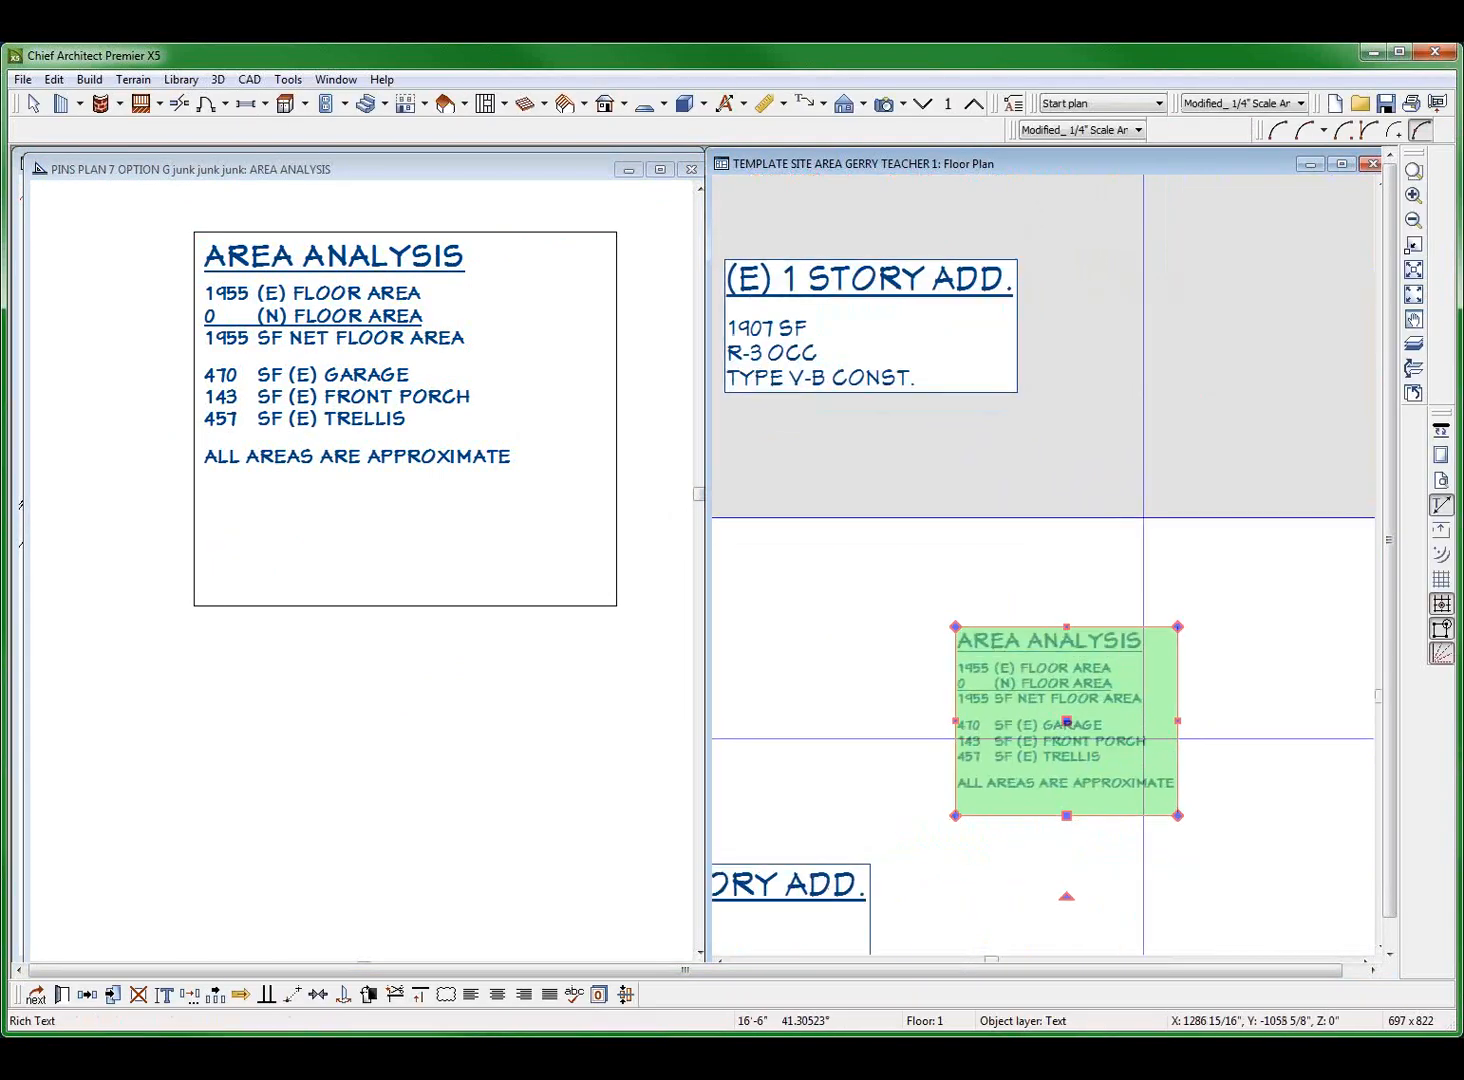
double_click(1157, 763)
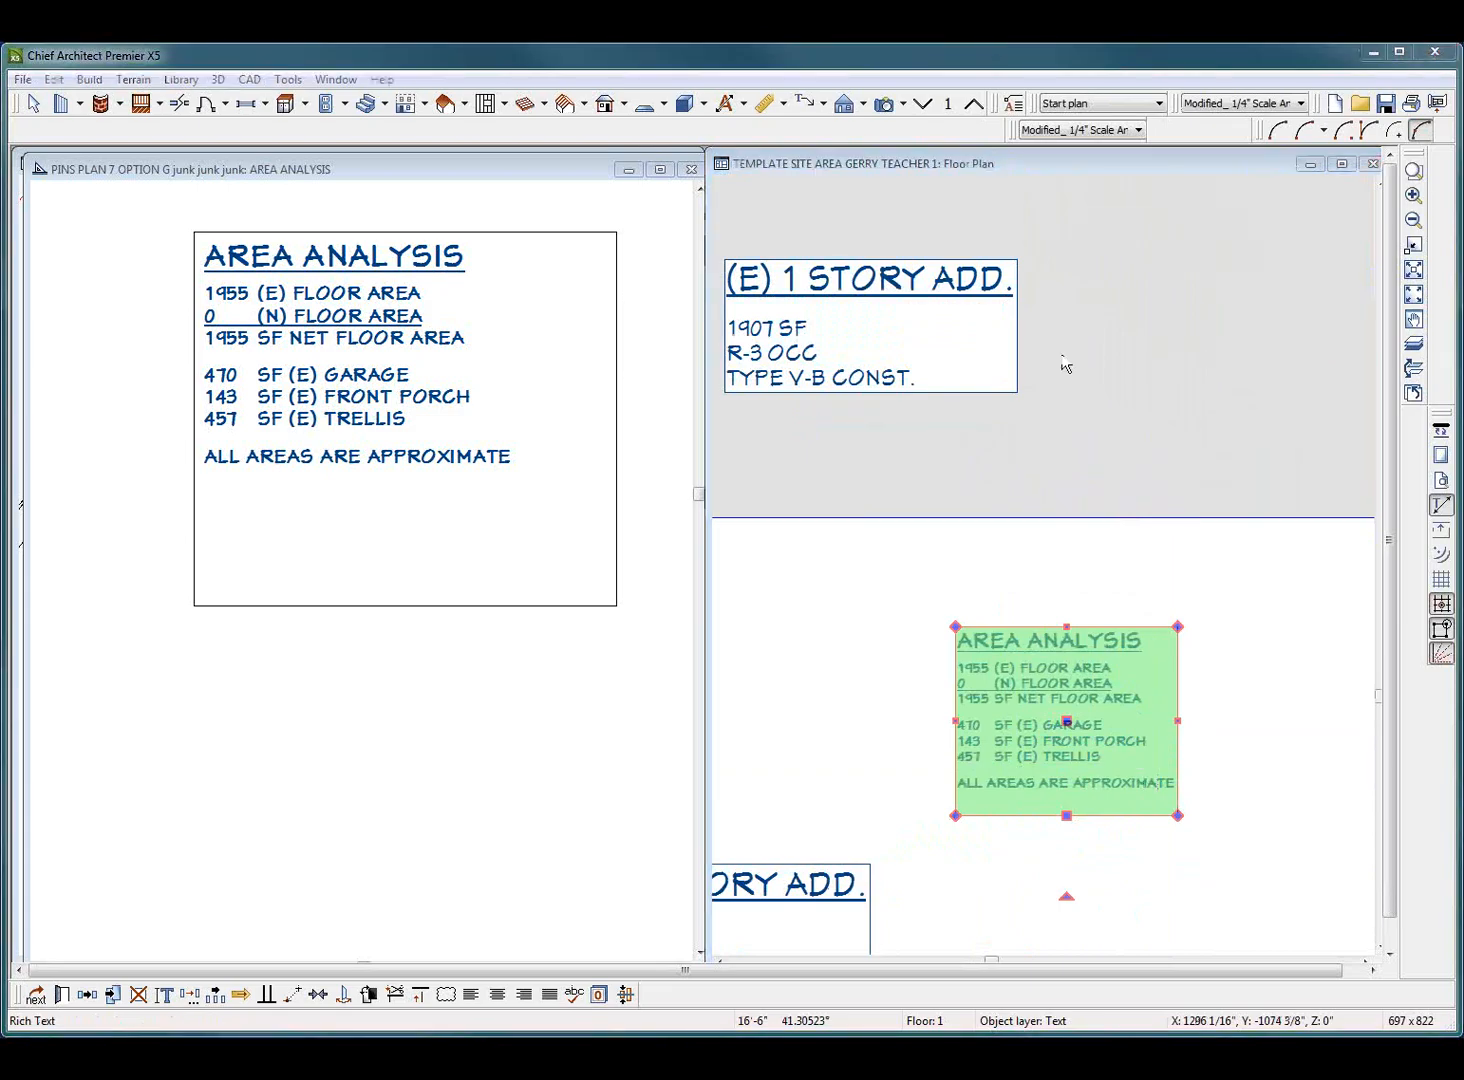
mouse_move(54, 340)
left_mouse_down()
mouse_move(76, 340)
mouse_move(35, 350)
left_mouse_up()
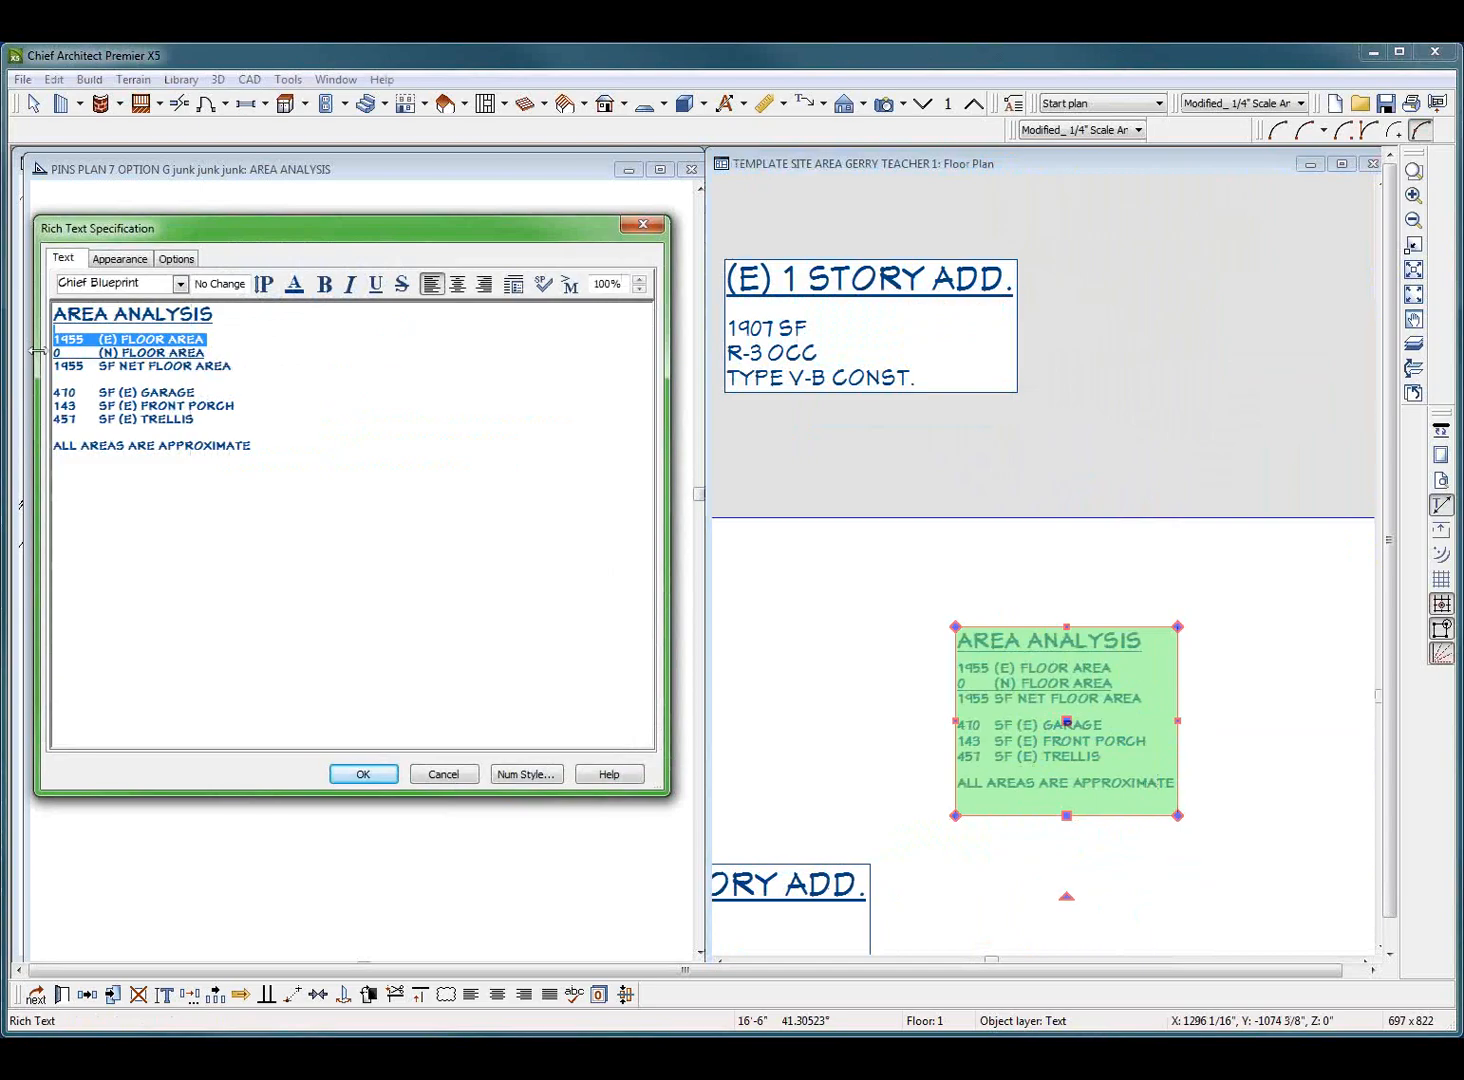
left_click(79, 343)
left_click(41, 327)
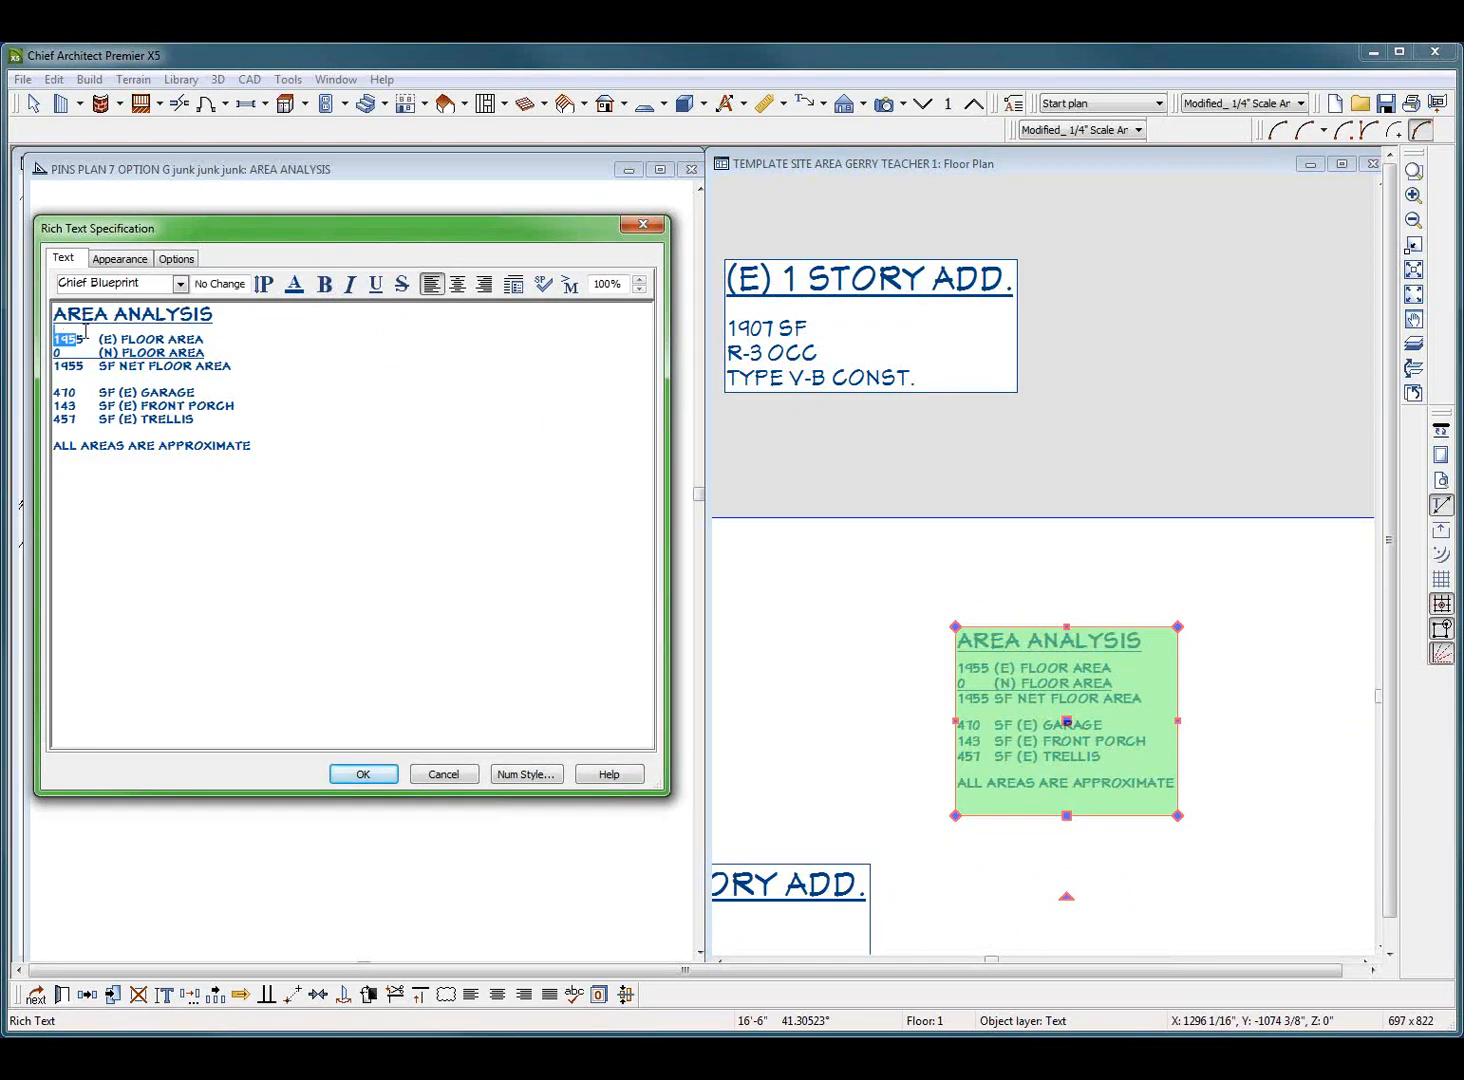
left_click(85, 341)
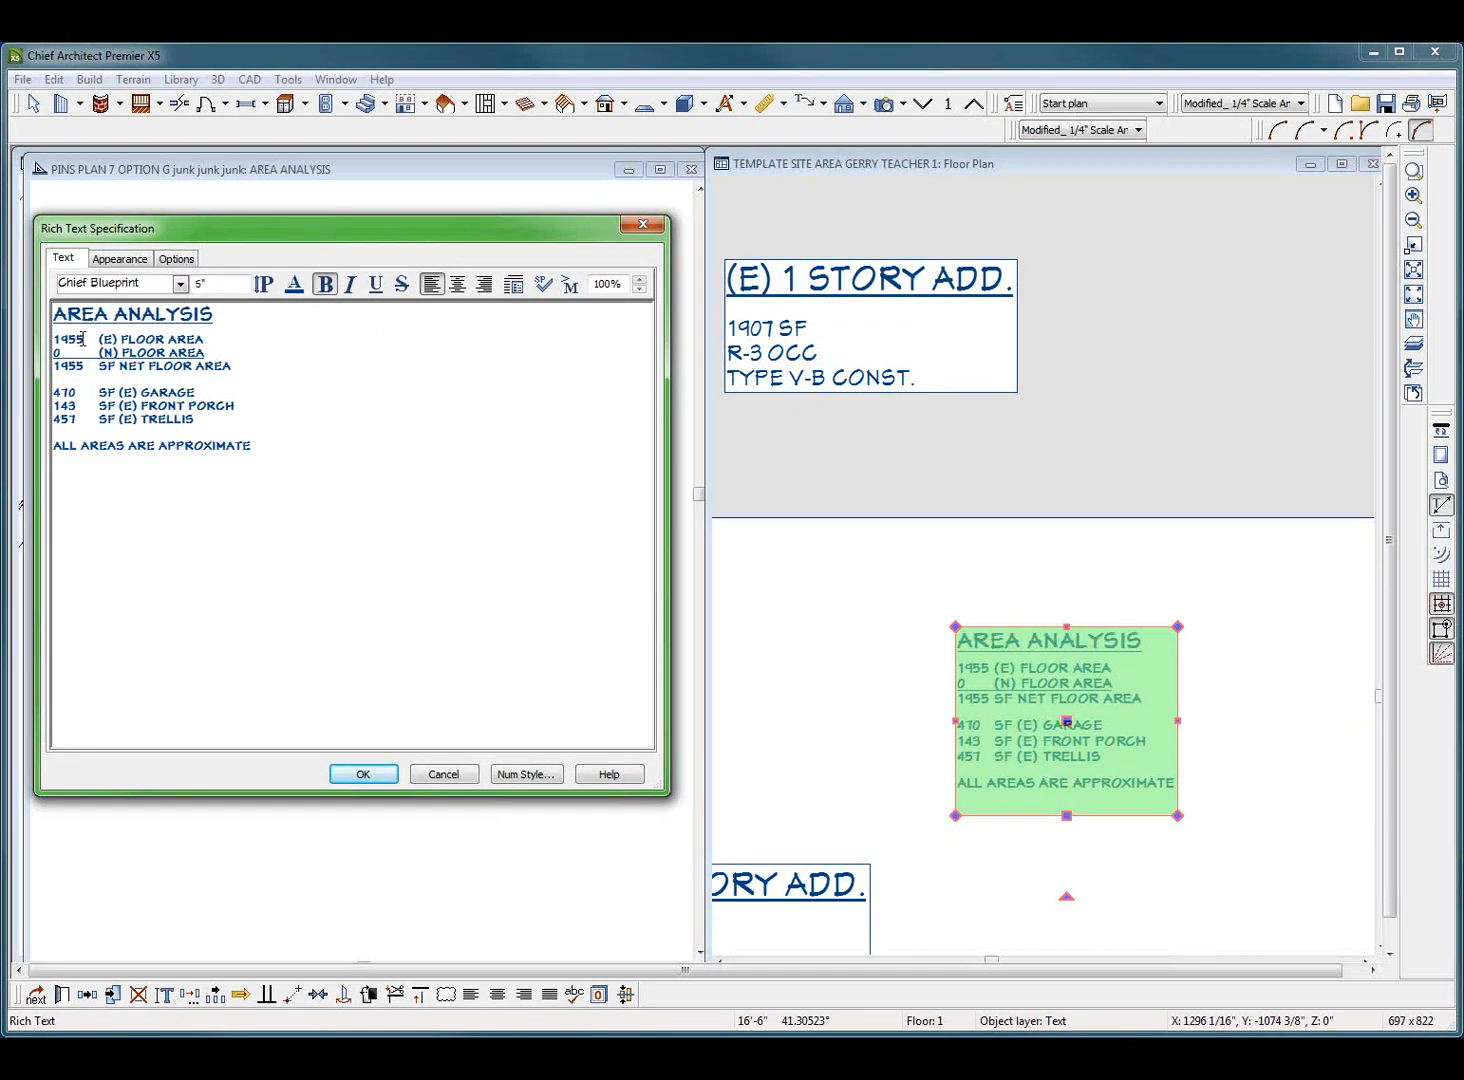
double_click(76, 340)
left_click(567, 286)
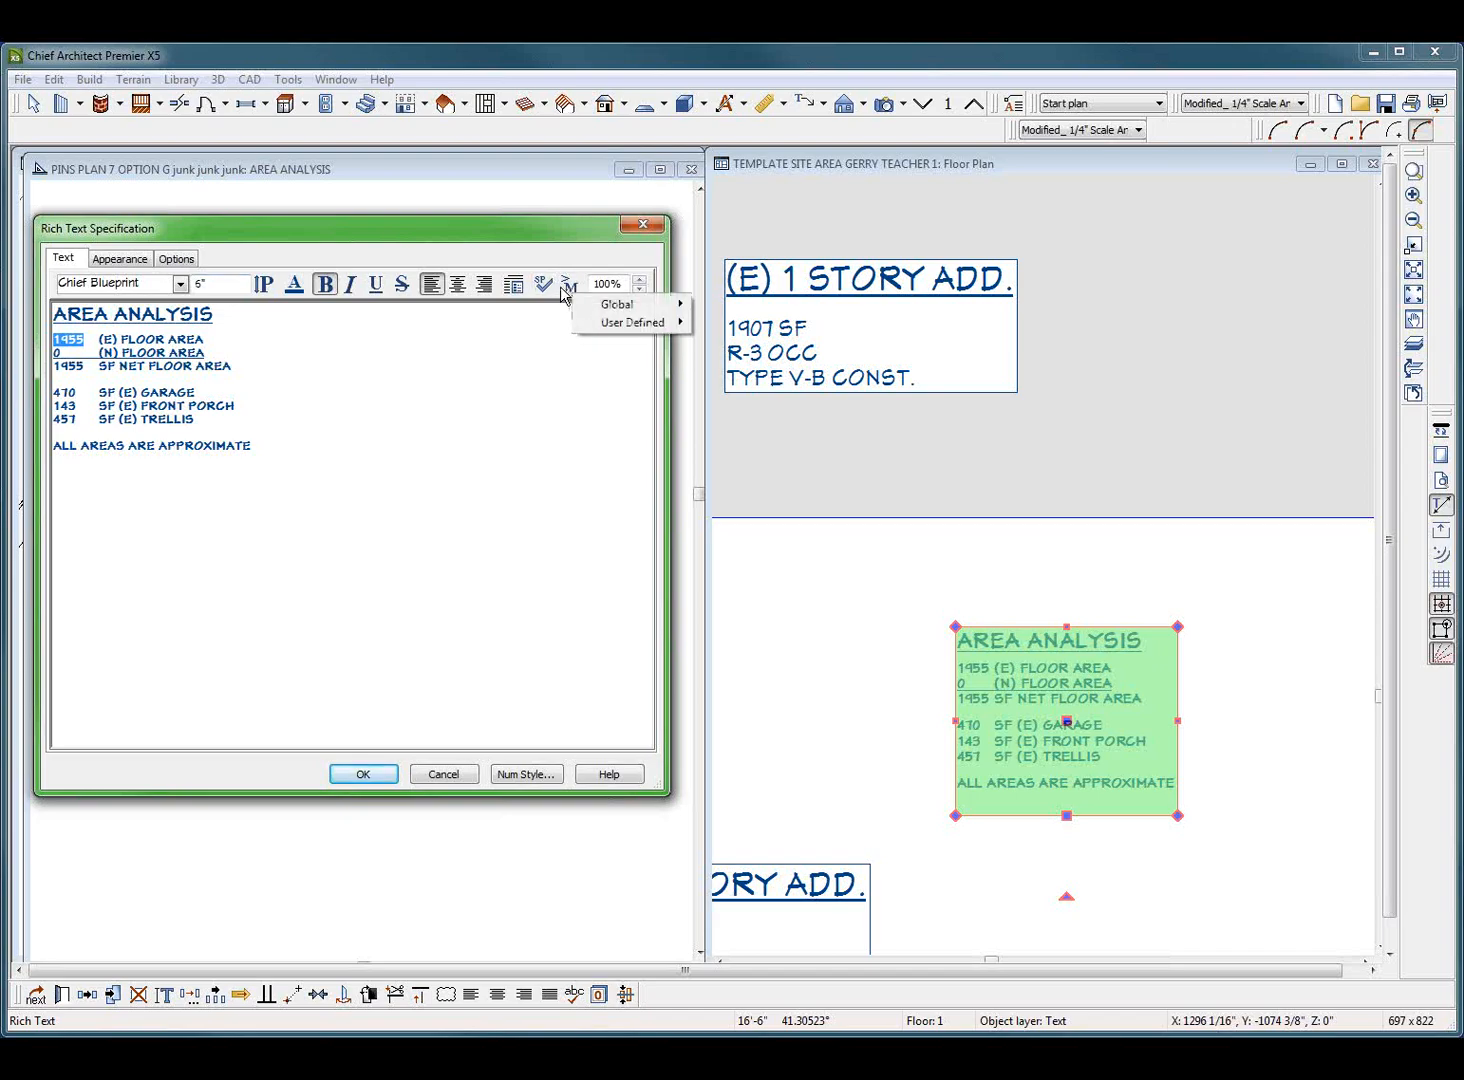
mouse_move(625, 322)
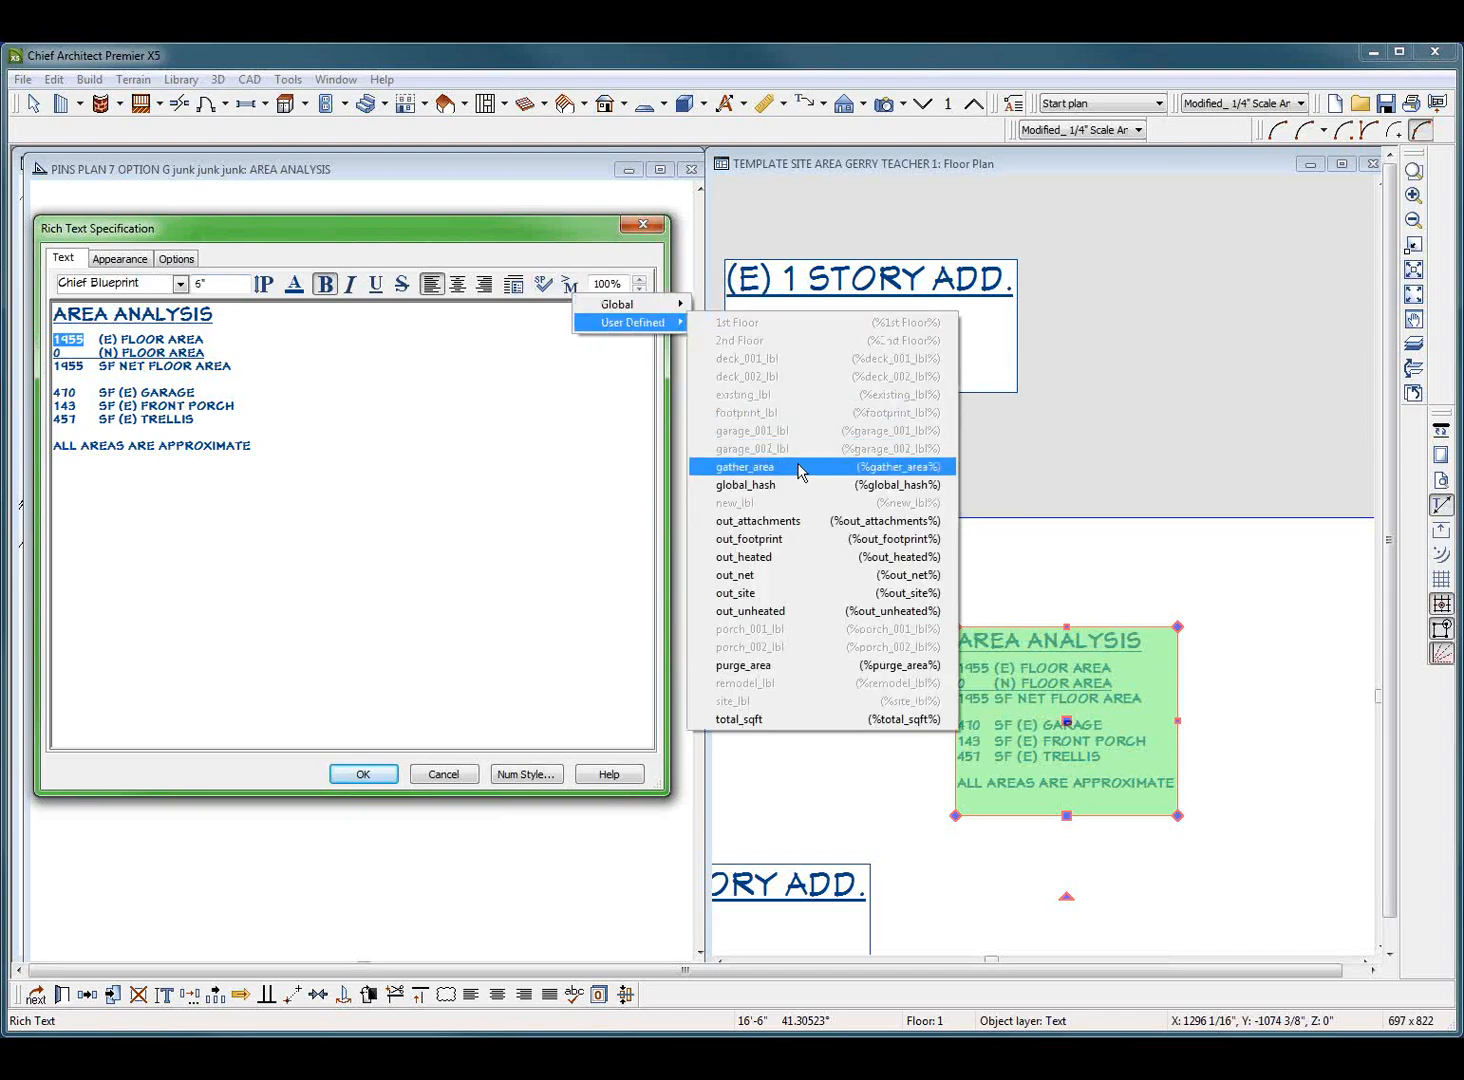
left_click(838, 540)
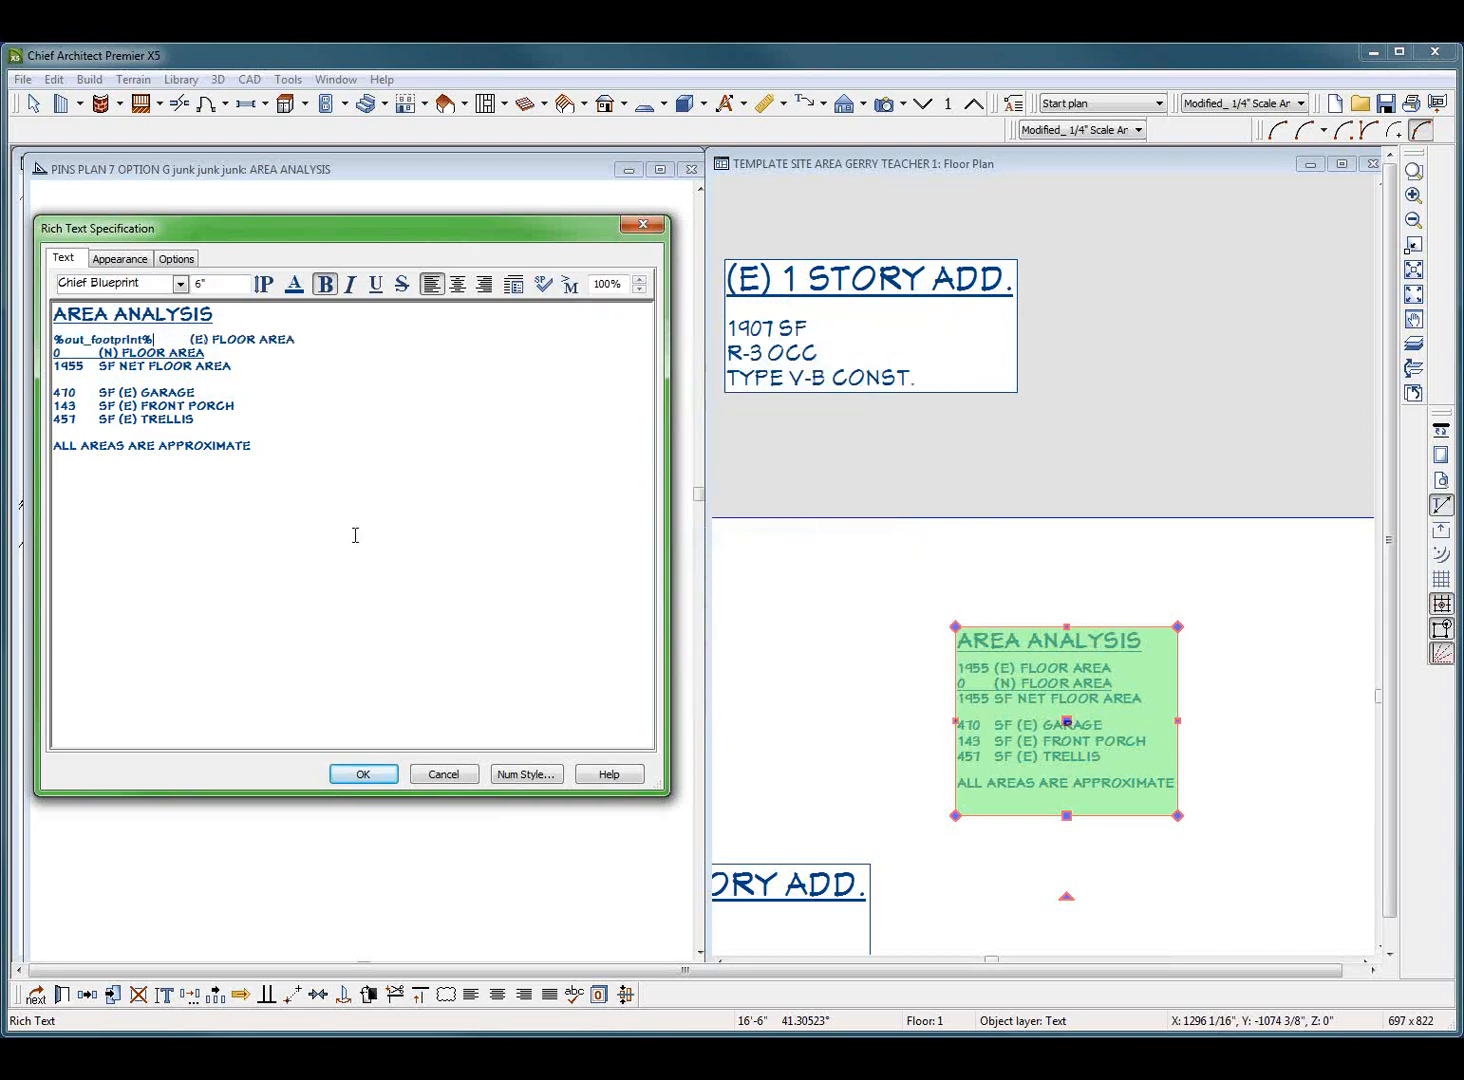
left_click(363, 775)
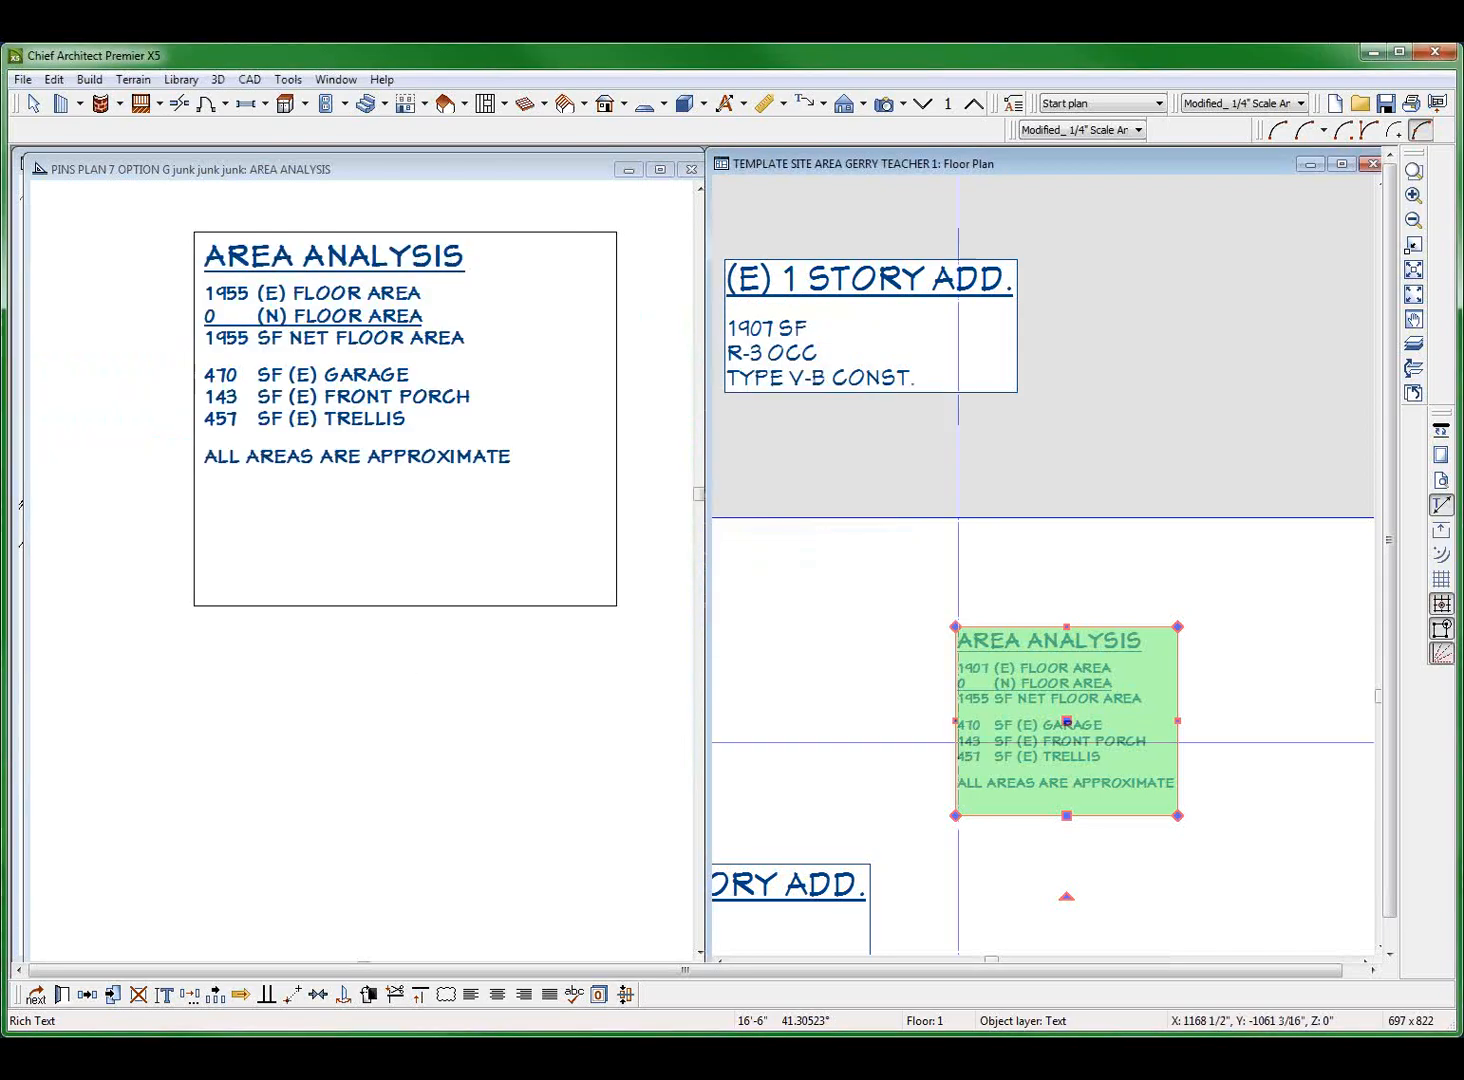
Step: Close the AREA ANALYSIS detail, open the PINS plan's SITE INFO CAD detail and copy its site data text
left_click(323, 733)
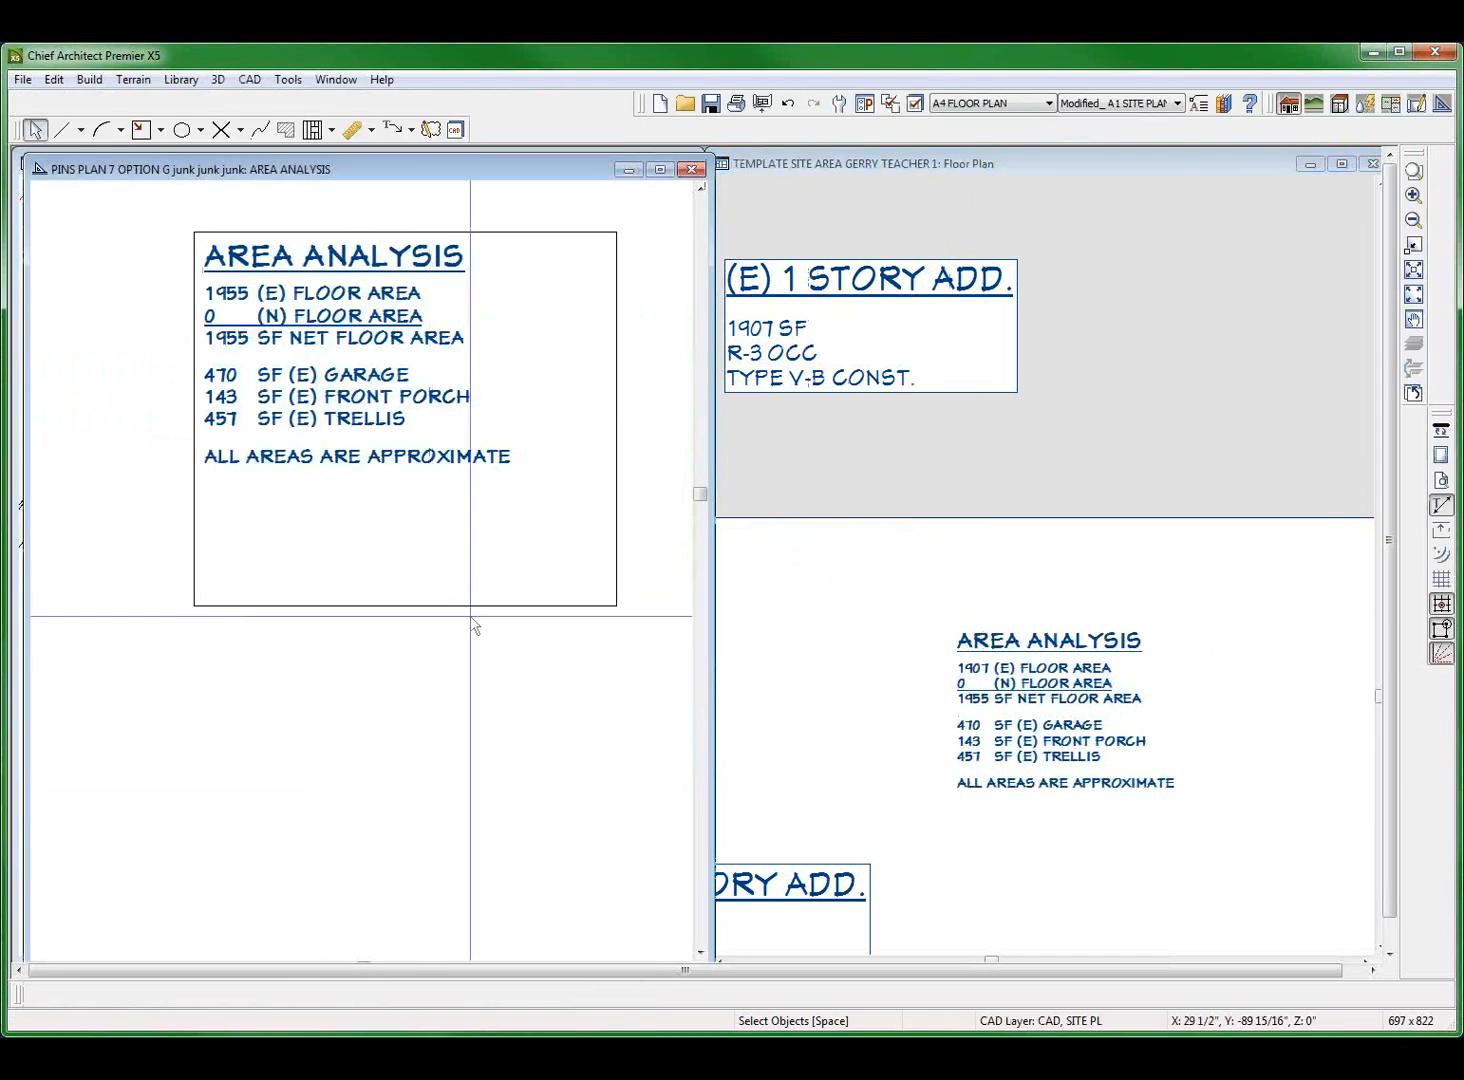
key("ctrl+w")
left_click(413, 591)
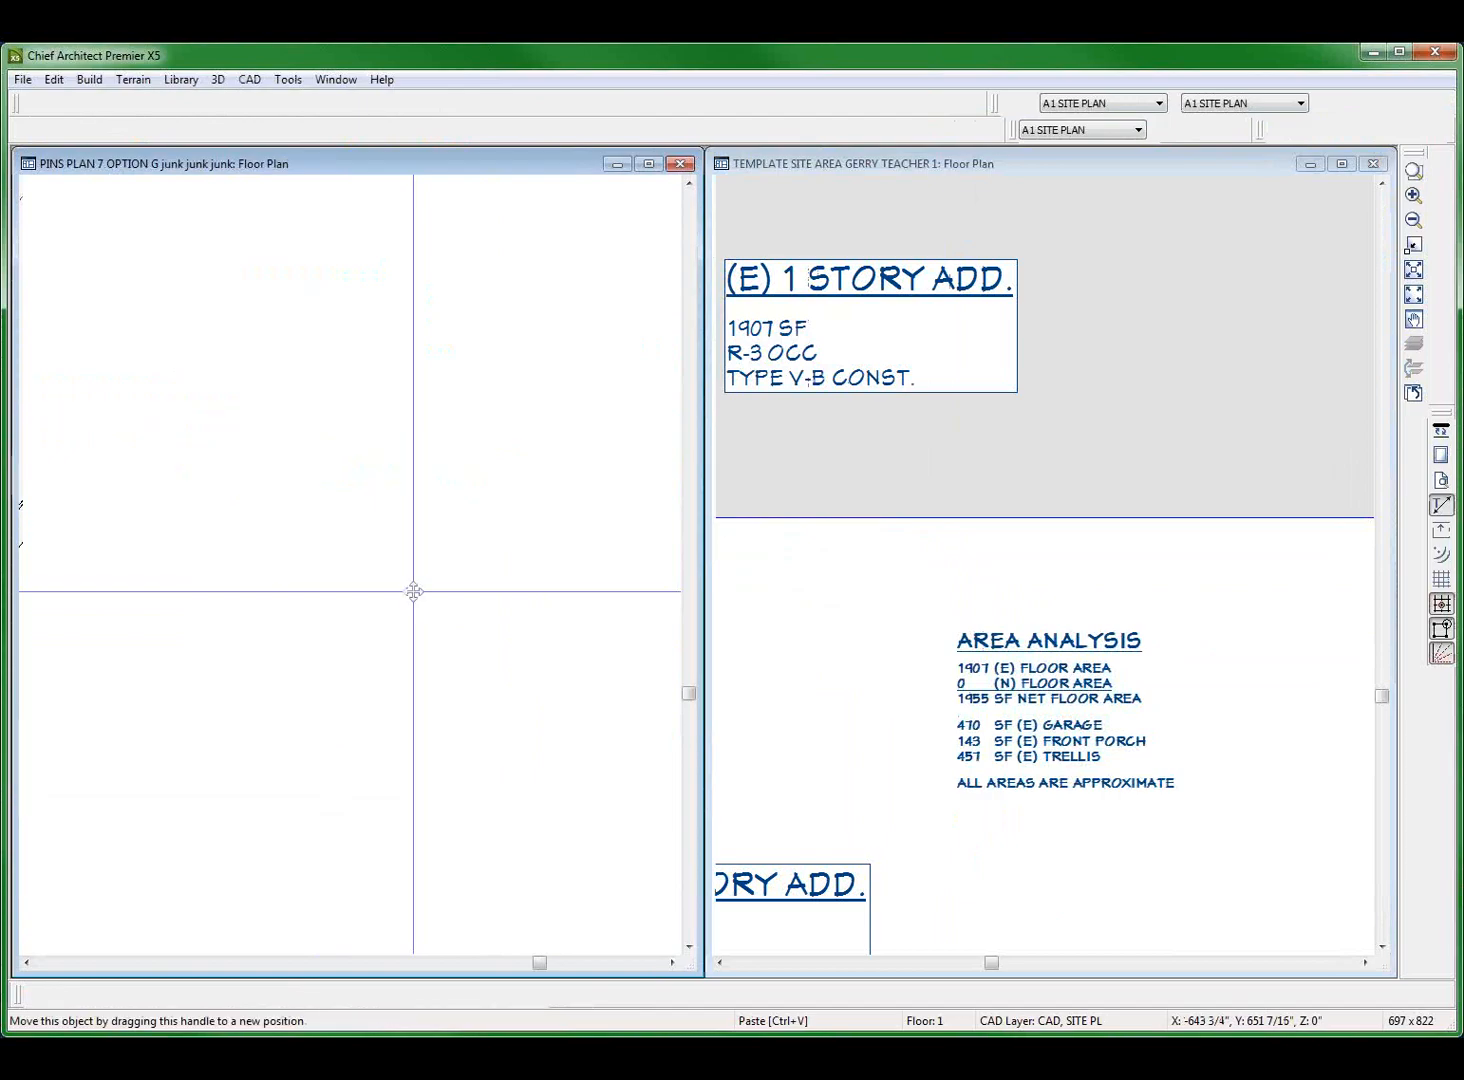
key("ctrl+d")
left_click(68, 299)
scroll(70, 296, "down", 4)
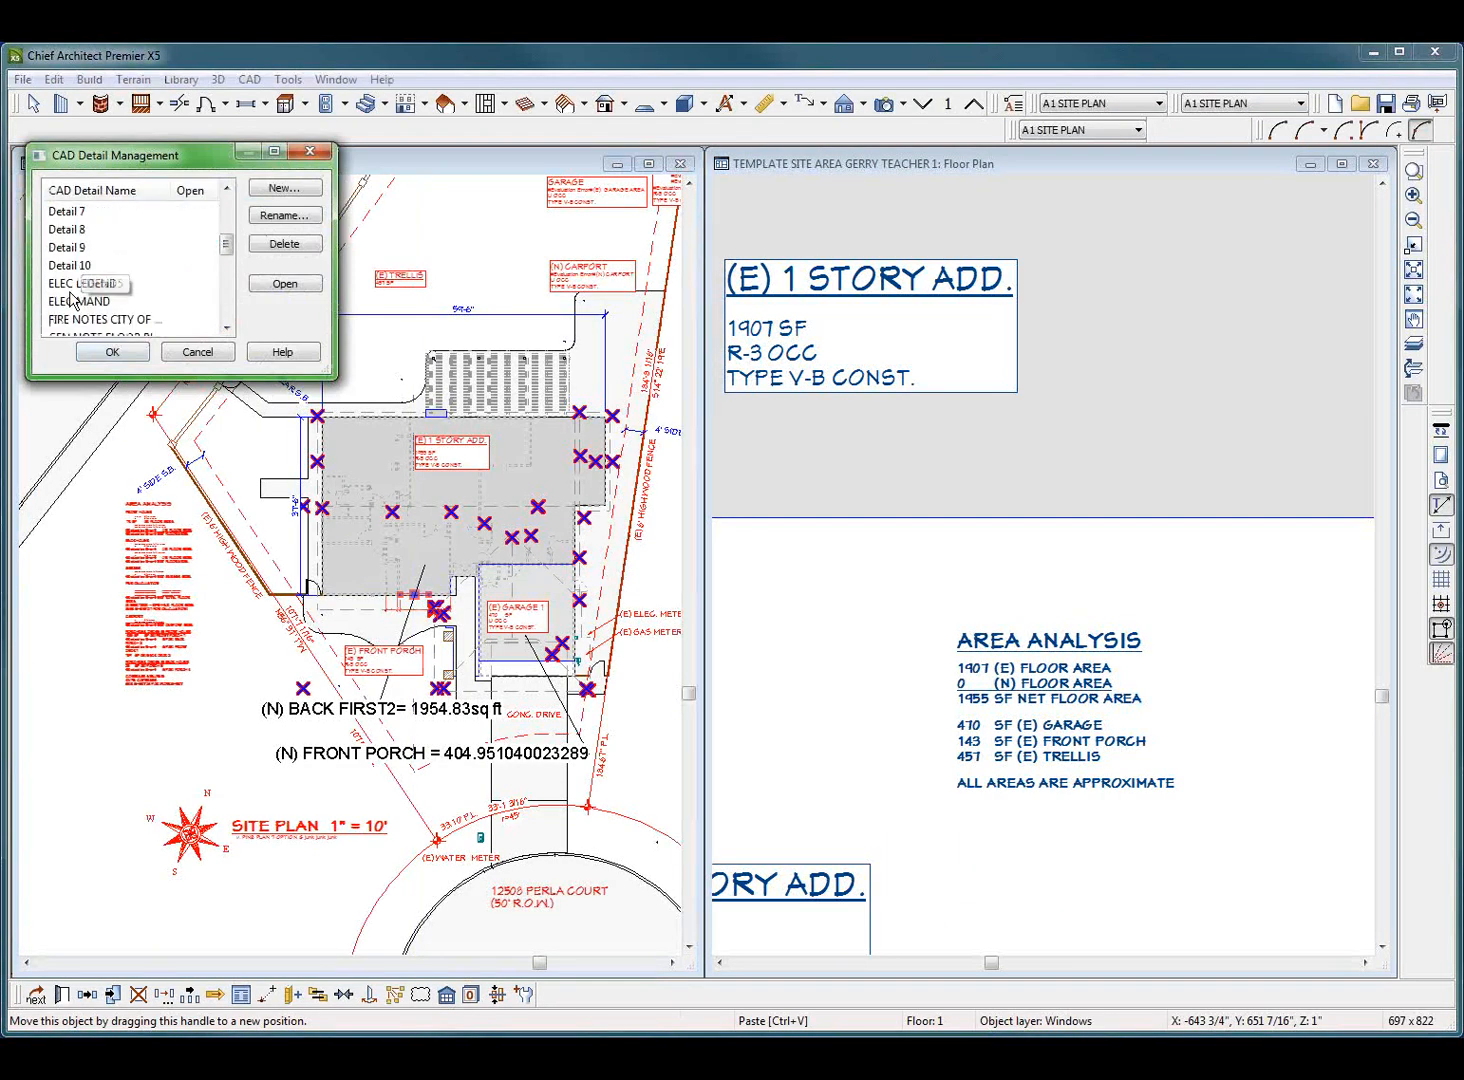
scroll(90, 305, "down", 5)
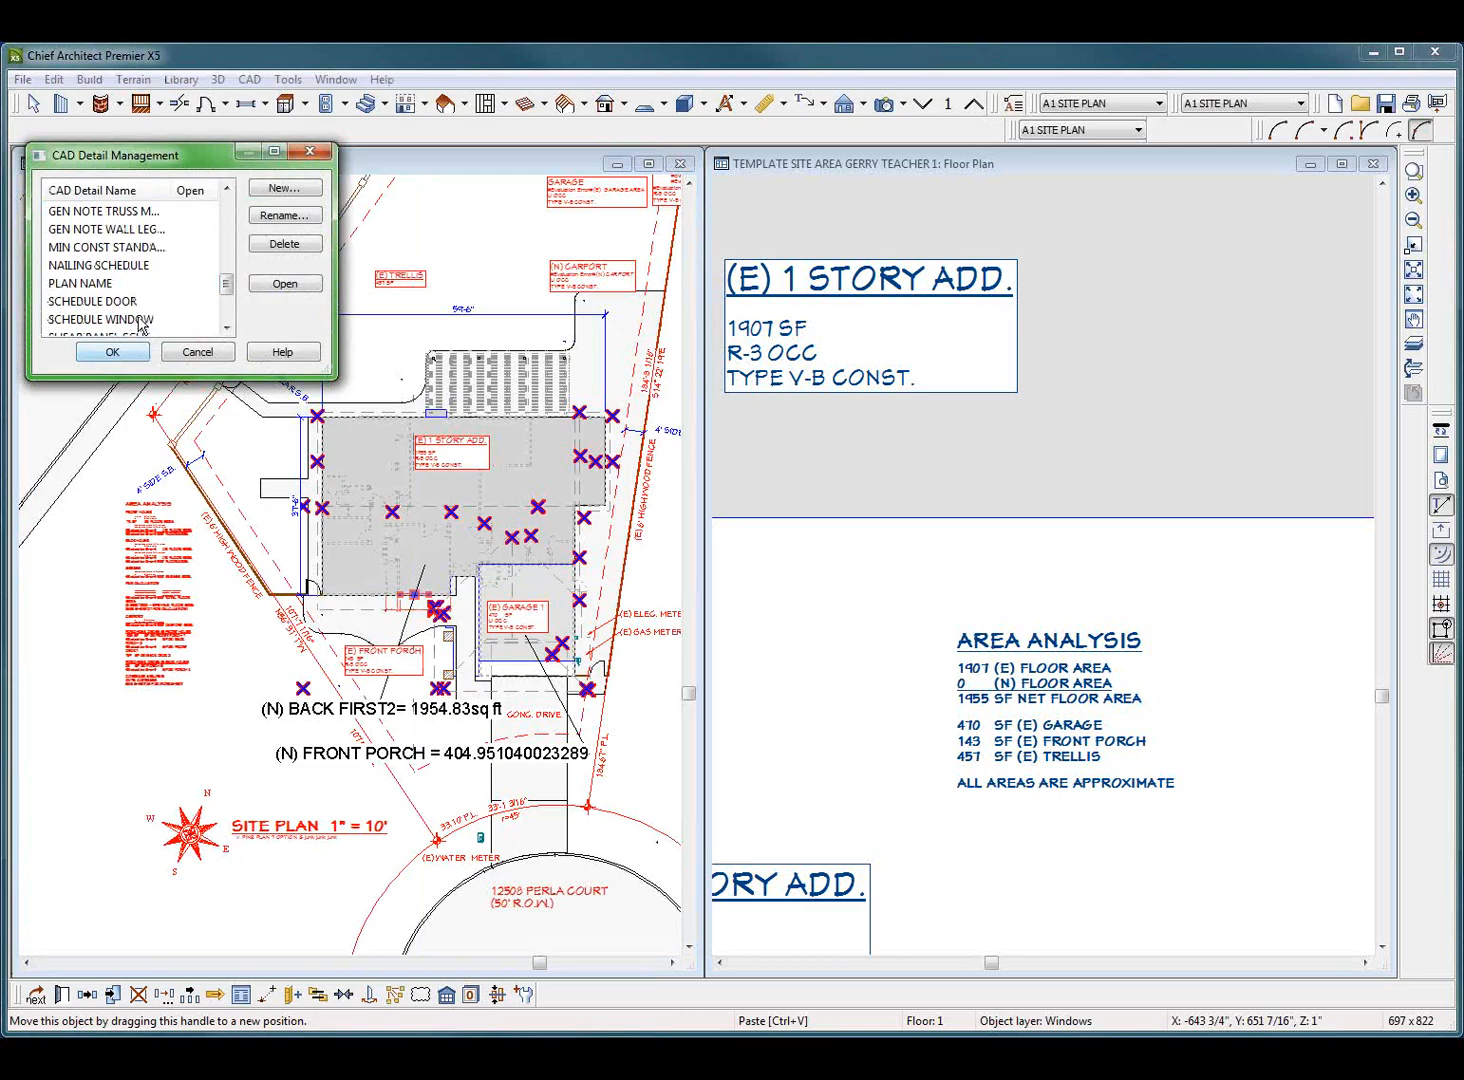
scroll(140, 325, "down", 2)
double_click(108, 265)
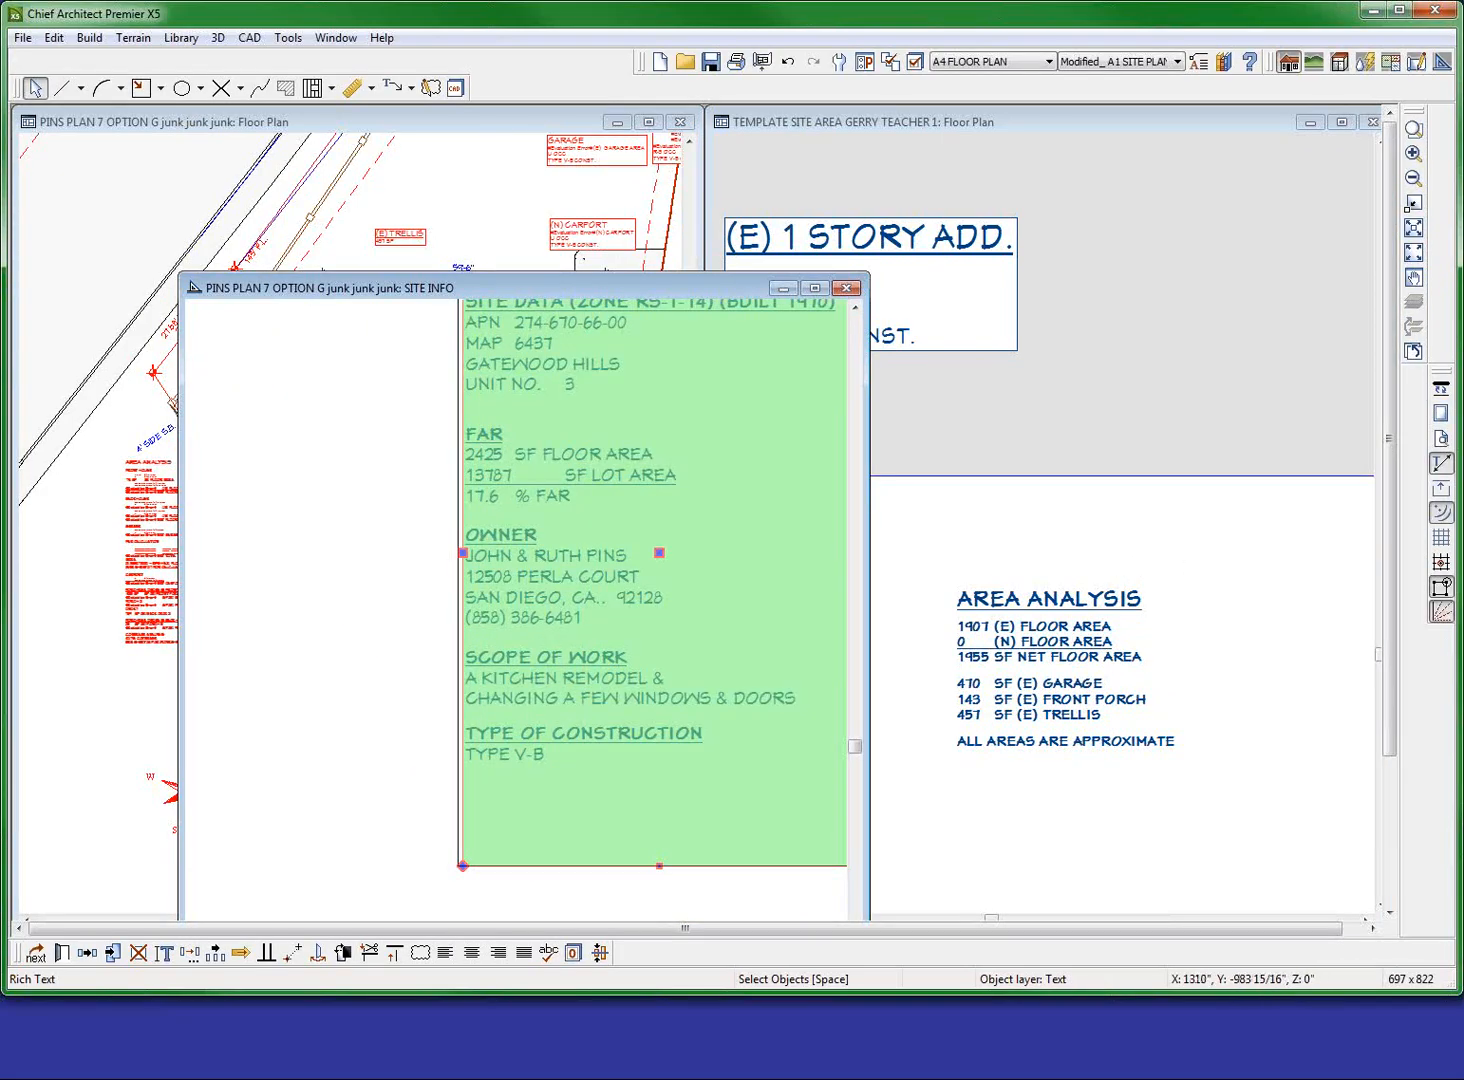
Step: Paste the site data text into the template plan below the footprint, beside the AREA ANALYSIS text, and close the SITE INFO detail
left_click(1186, 572)
scroll(1186, 572, "down", 3)
key("space")
key("ctrl+v")
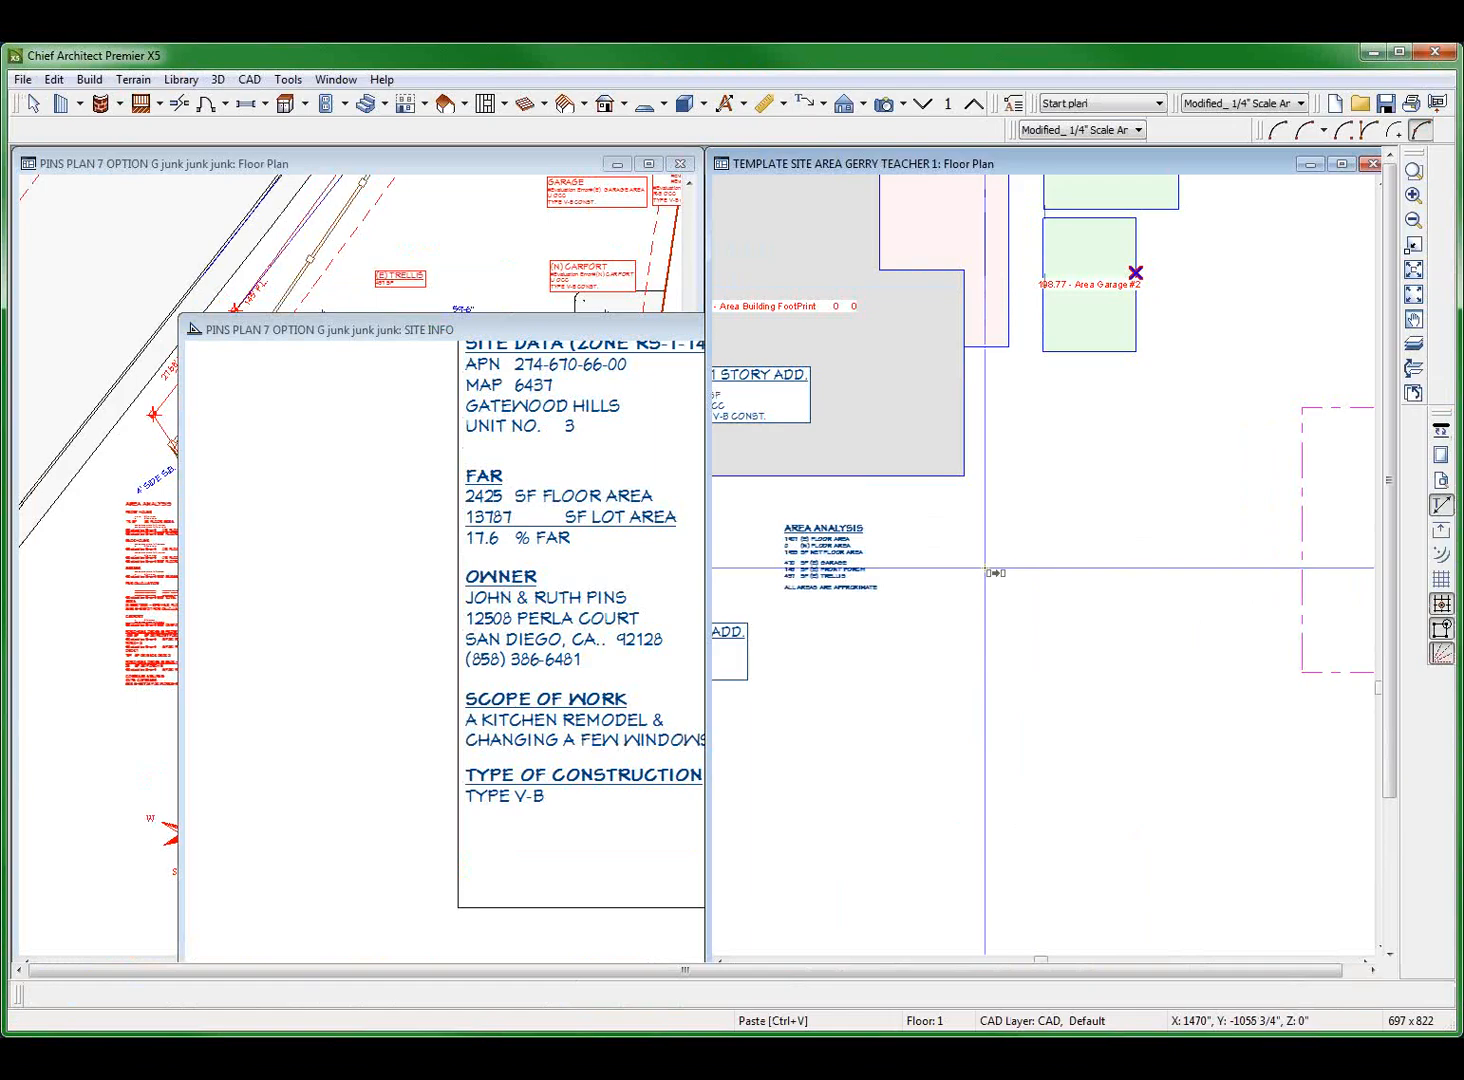
left_click(990, 570)
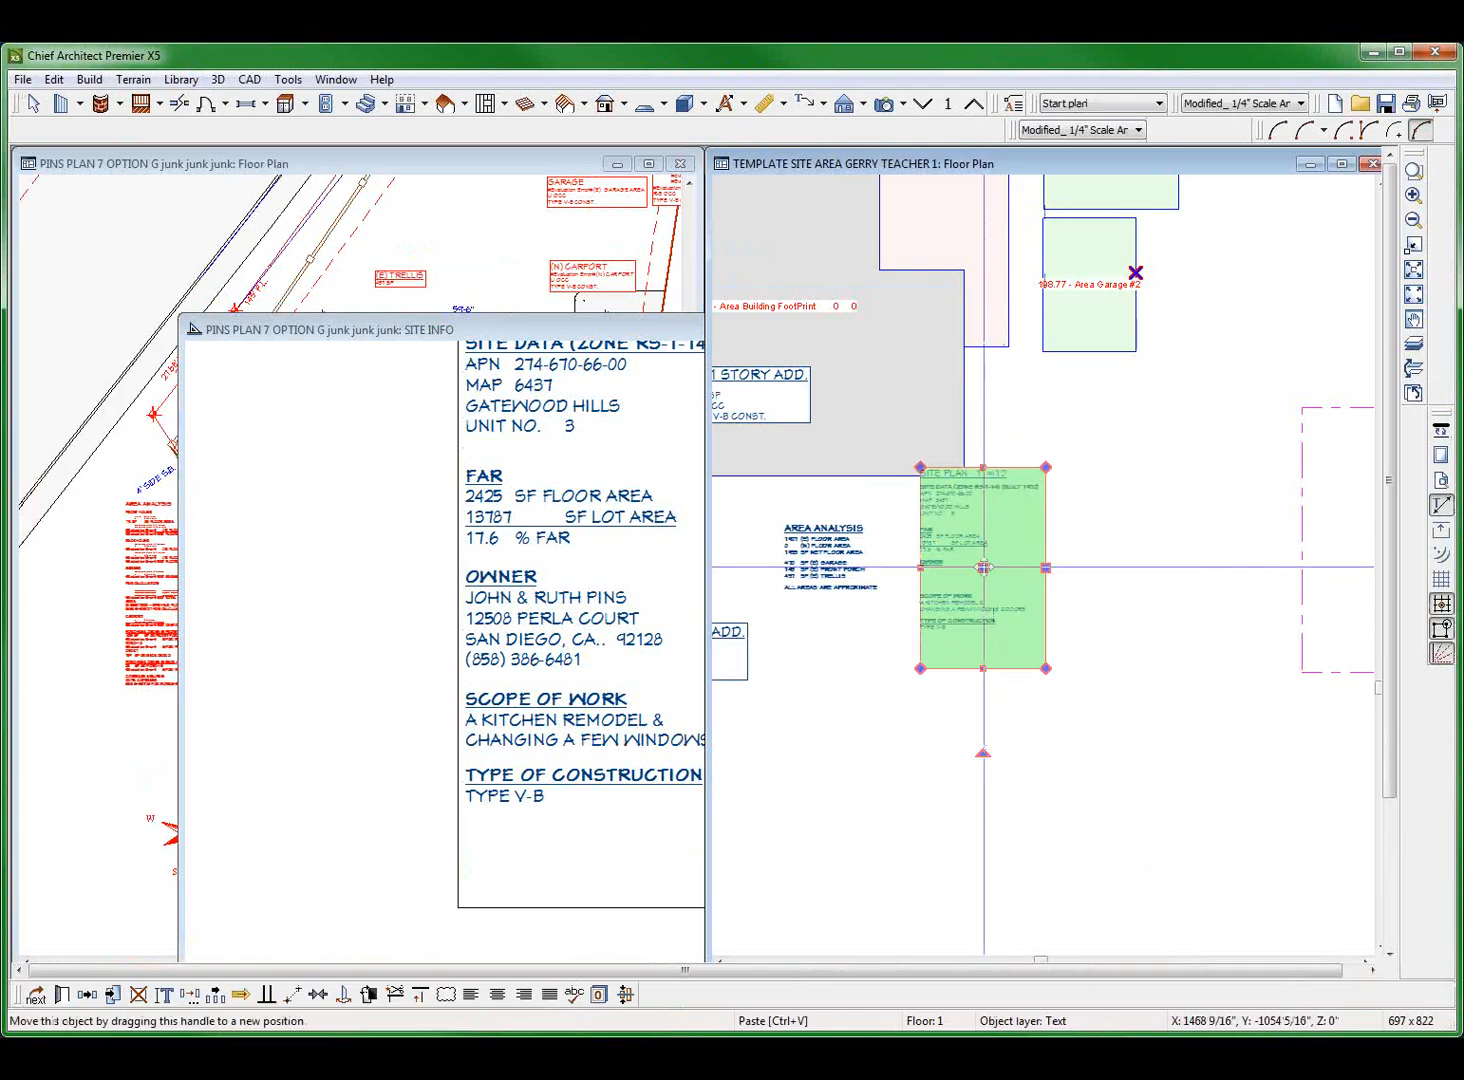
left_click_drag(984, 567, 983, 655)
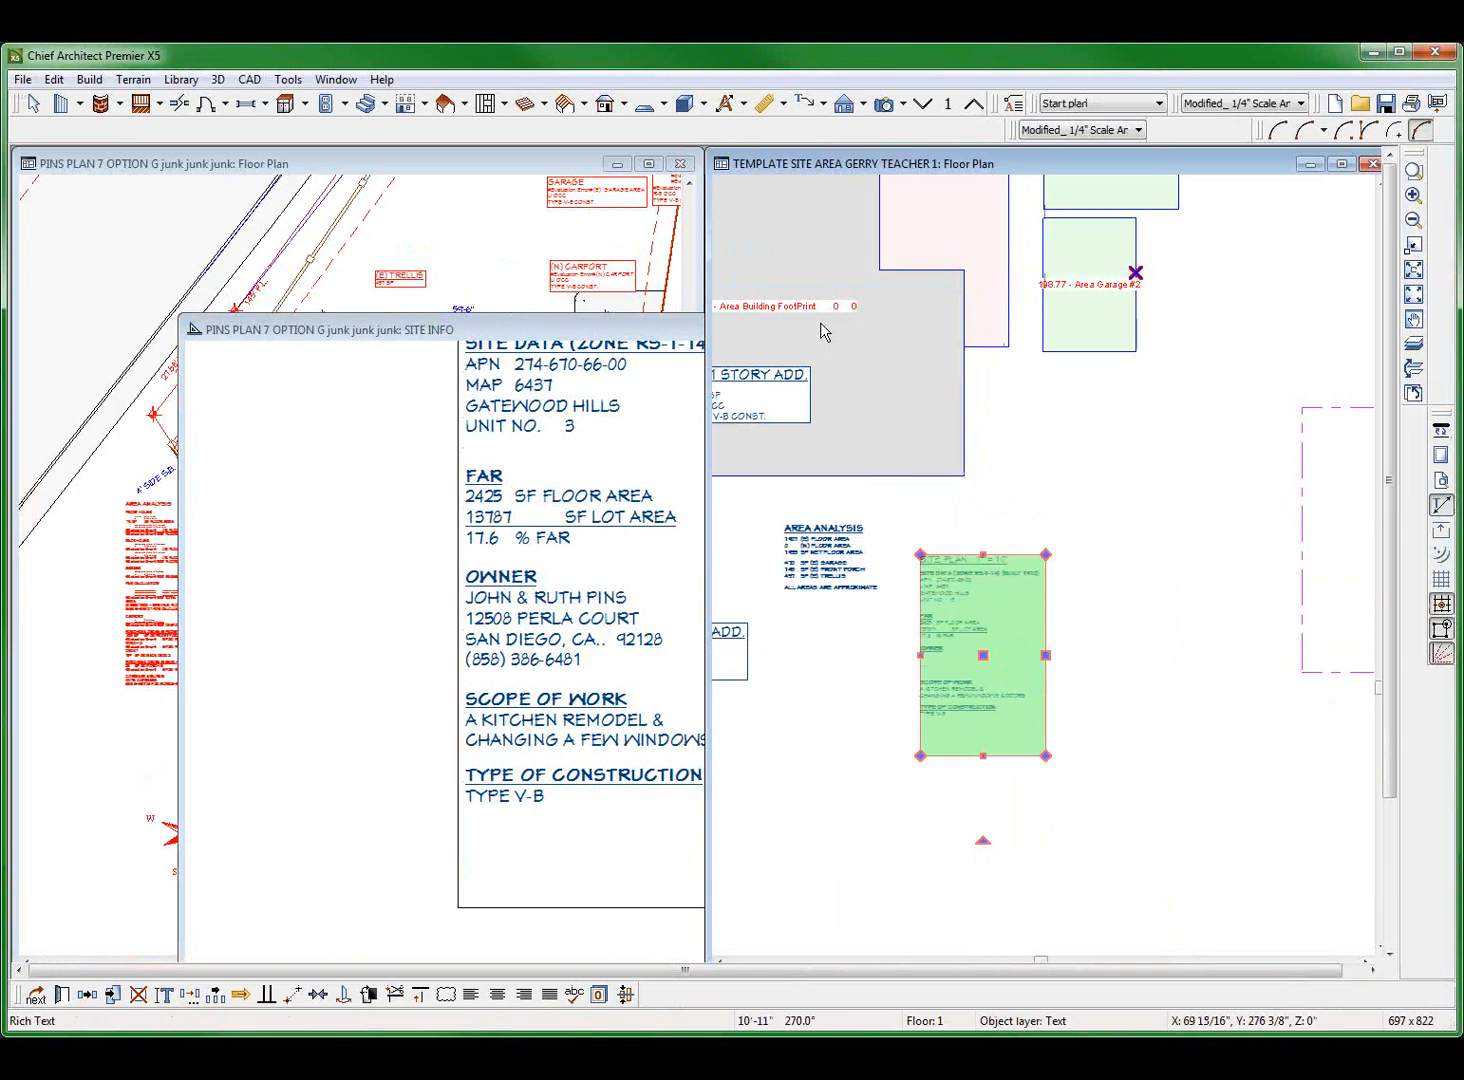
left_click(970, 698)
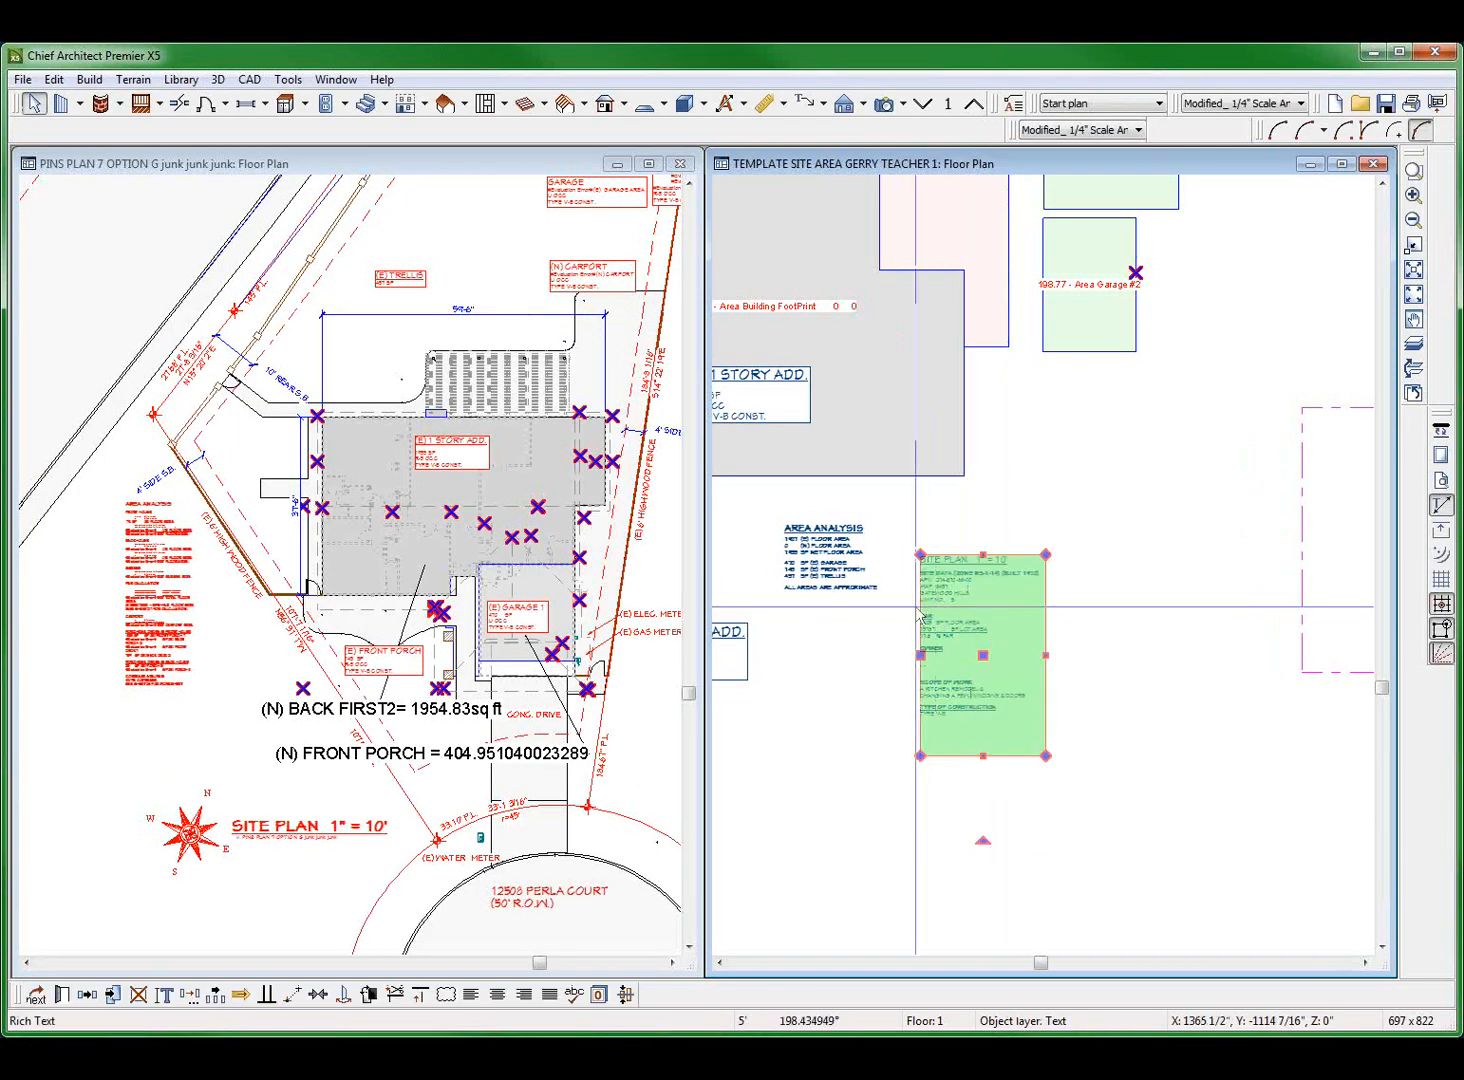
Step: Replace the SF FLOOR AREA figure under FAR in the pasted site data text with the user-defined macro %out_footprint%
scroll(918, 617, "up", 2)
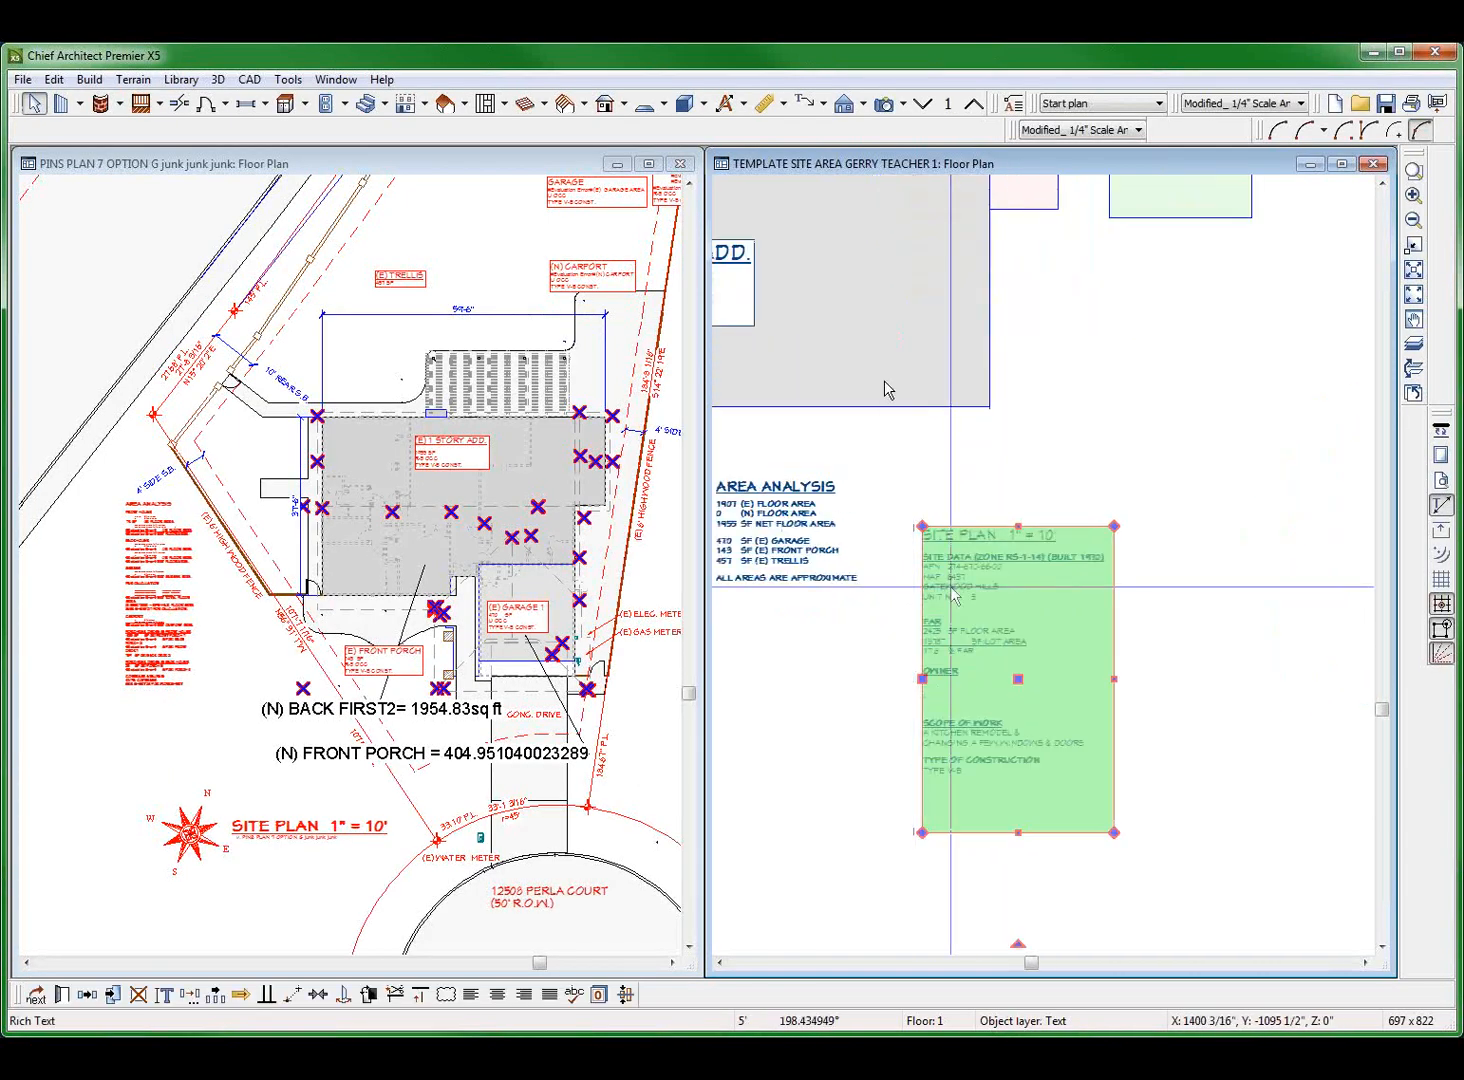
double_click(952, 596)
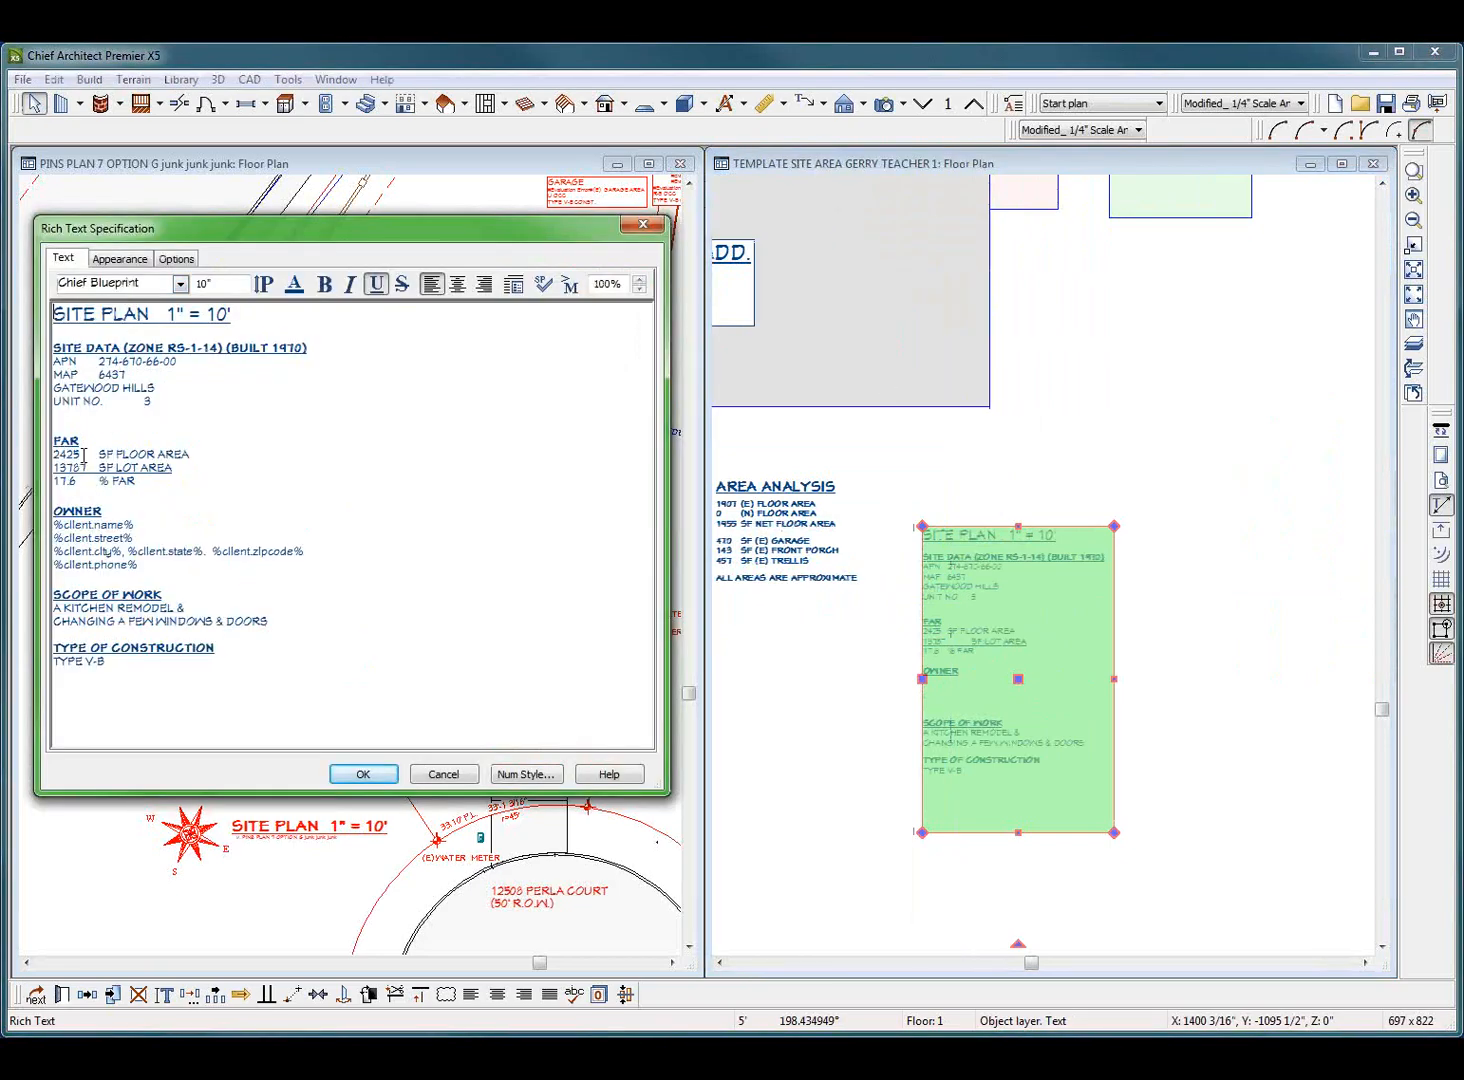
left_click_drag(84, 452, 29, 451)
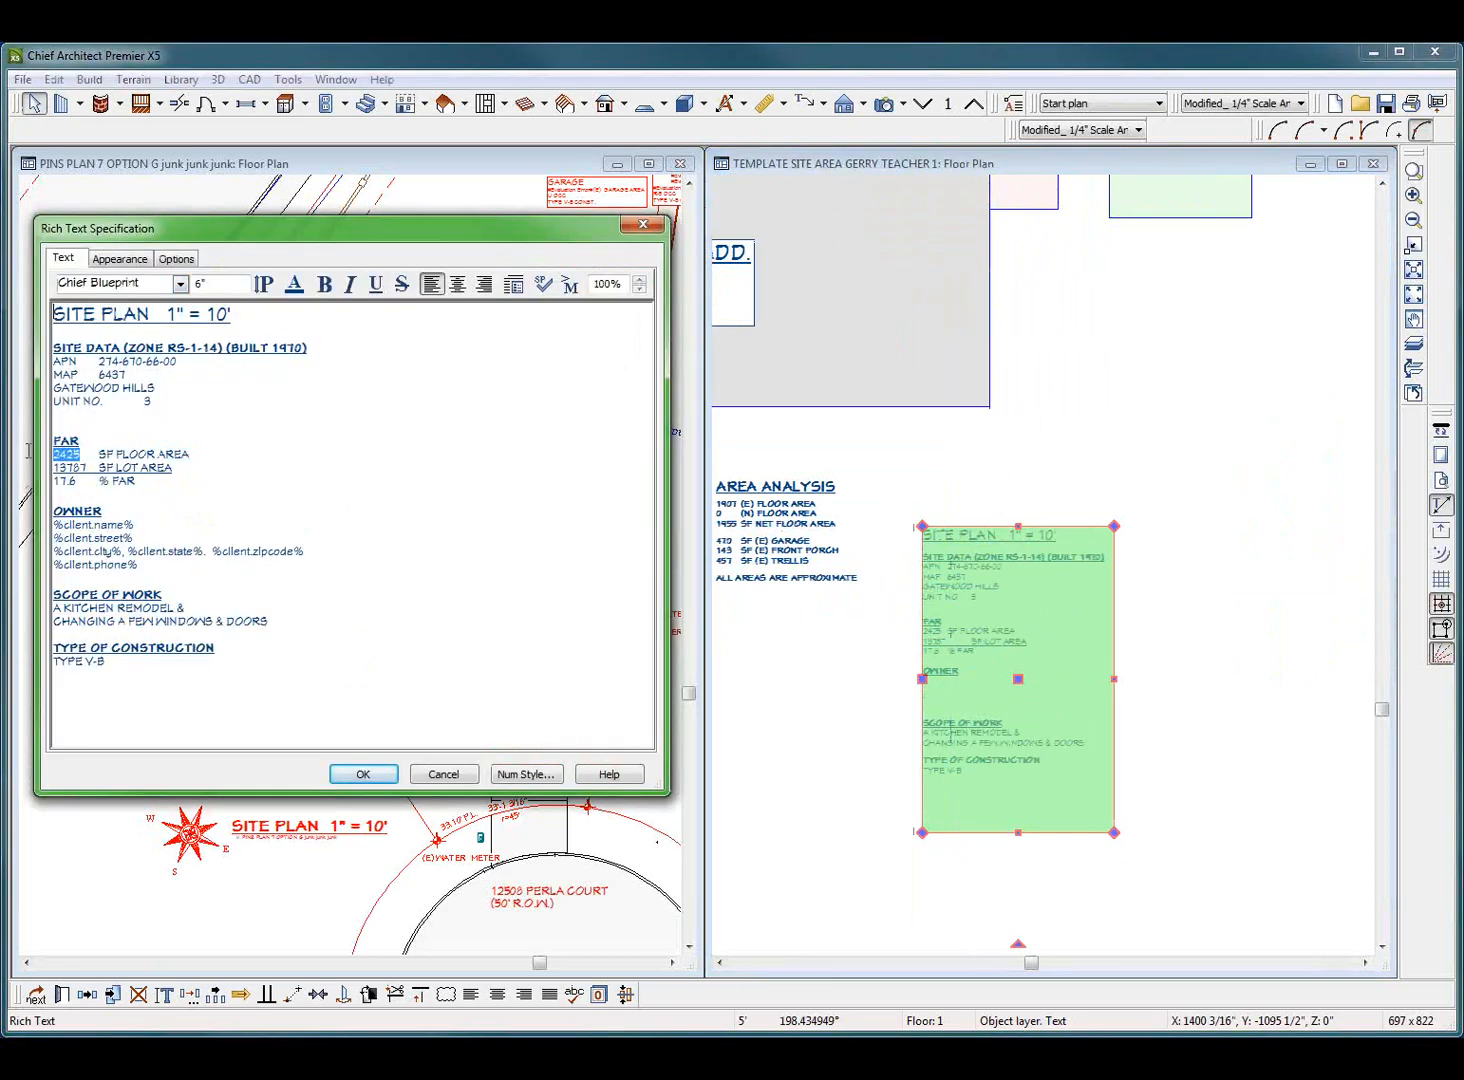
left_click(569, 285)
mouse_move(643, 316)
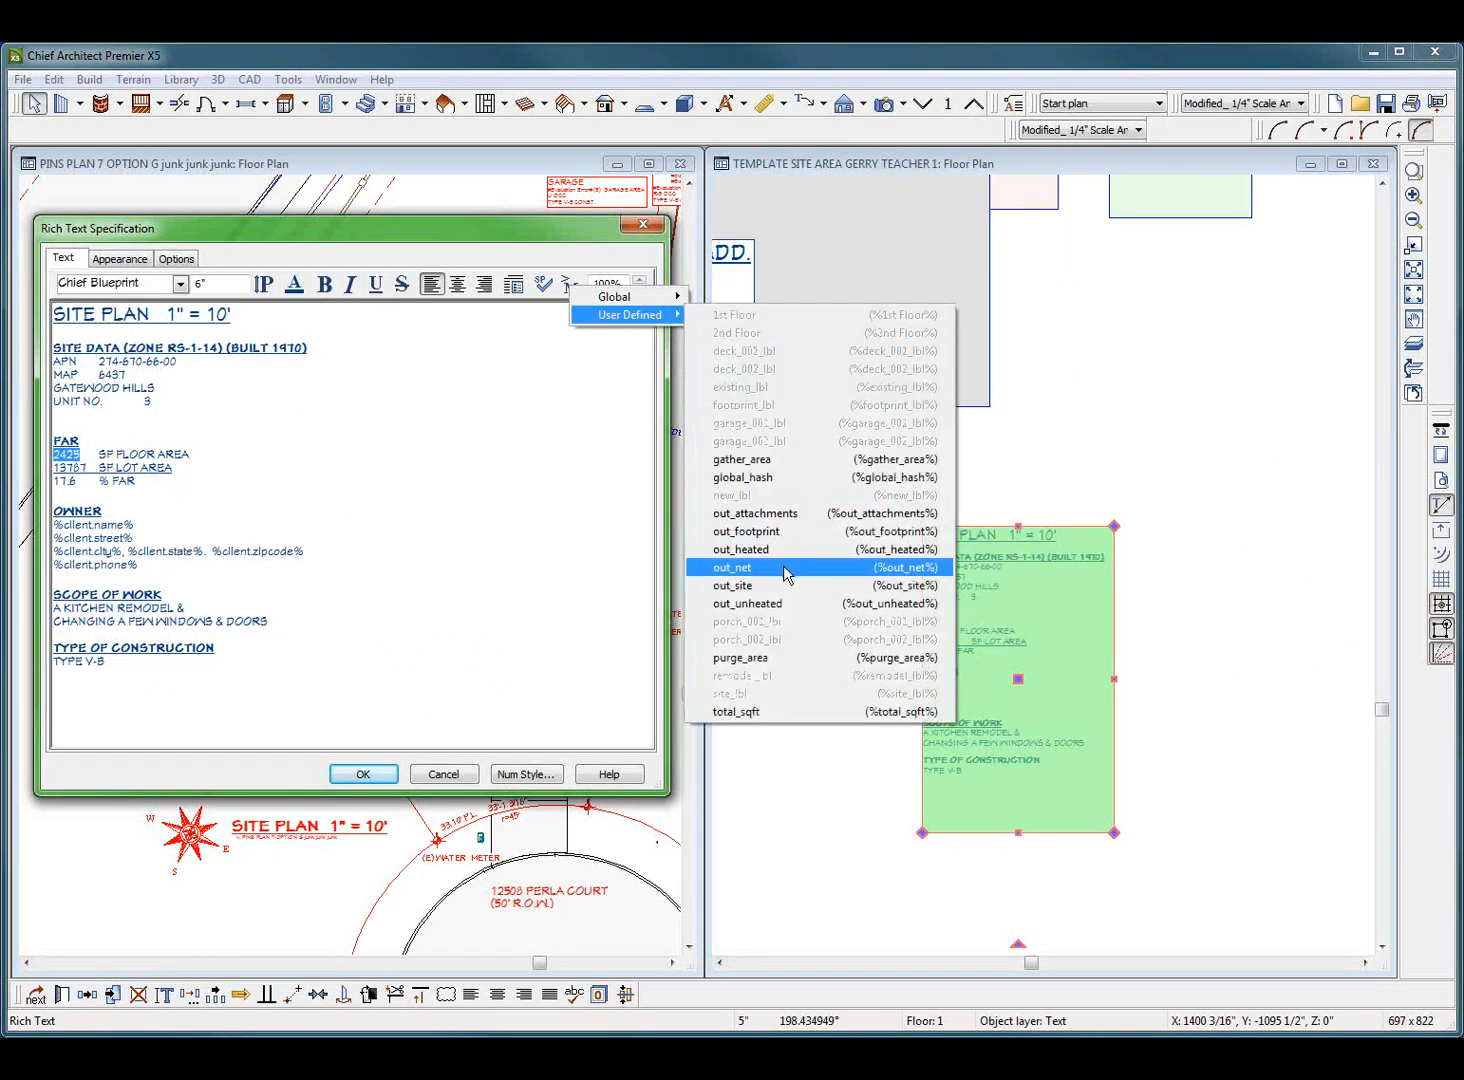
left_click(780, 531)
left_click(363, 774)
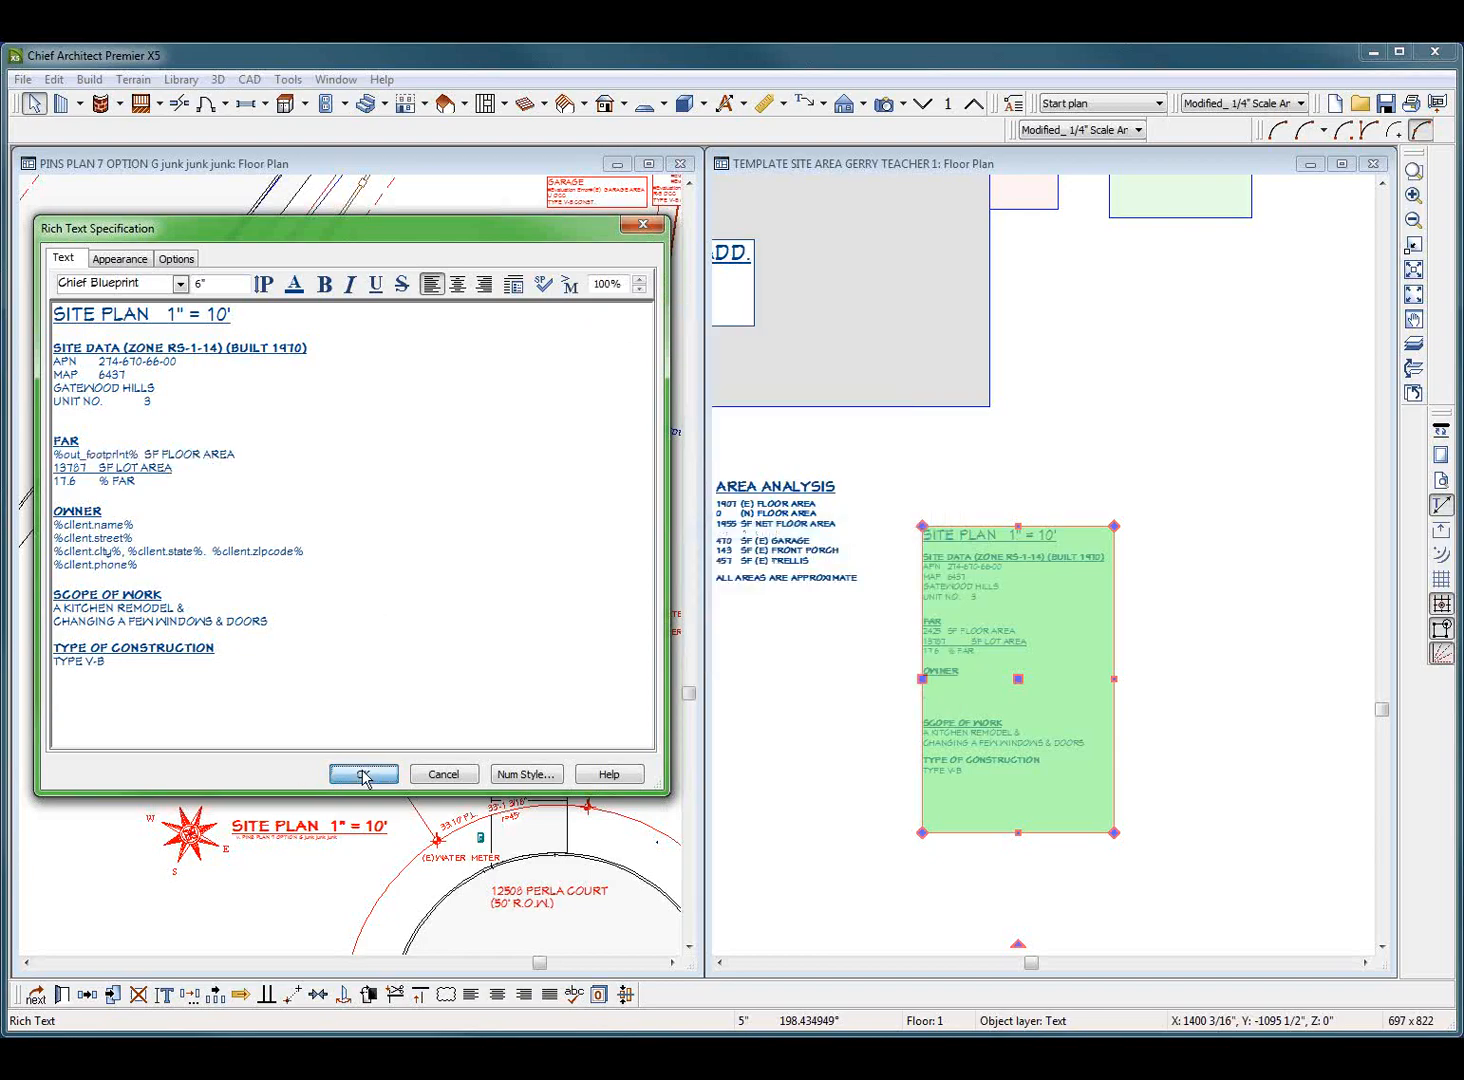
left_click(975, 650)
scroll(997, 666, "up", 3)
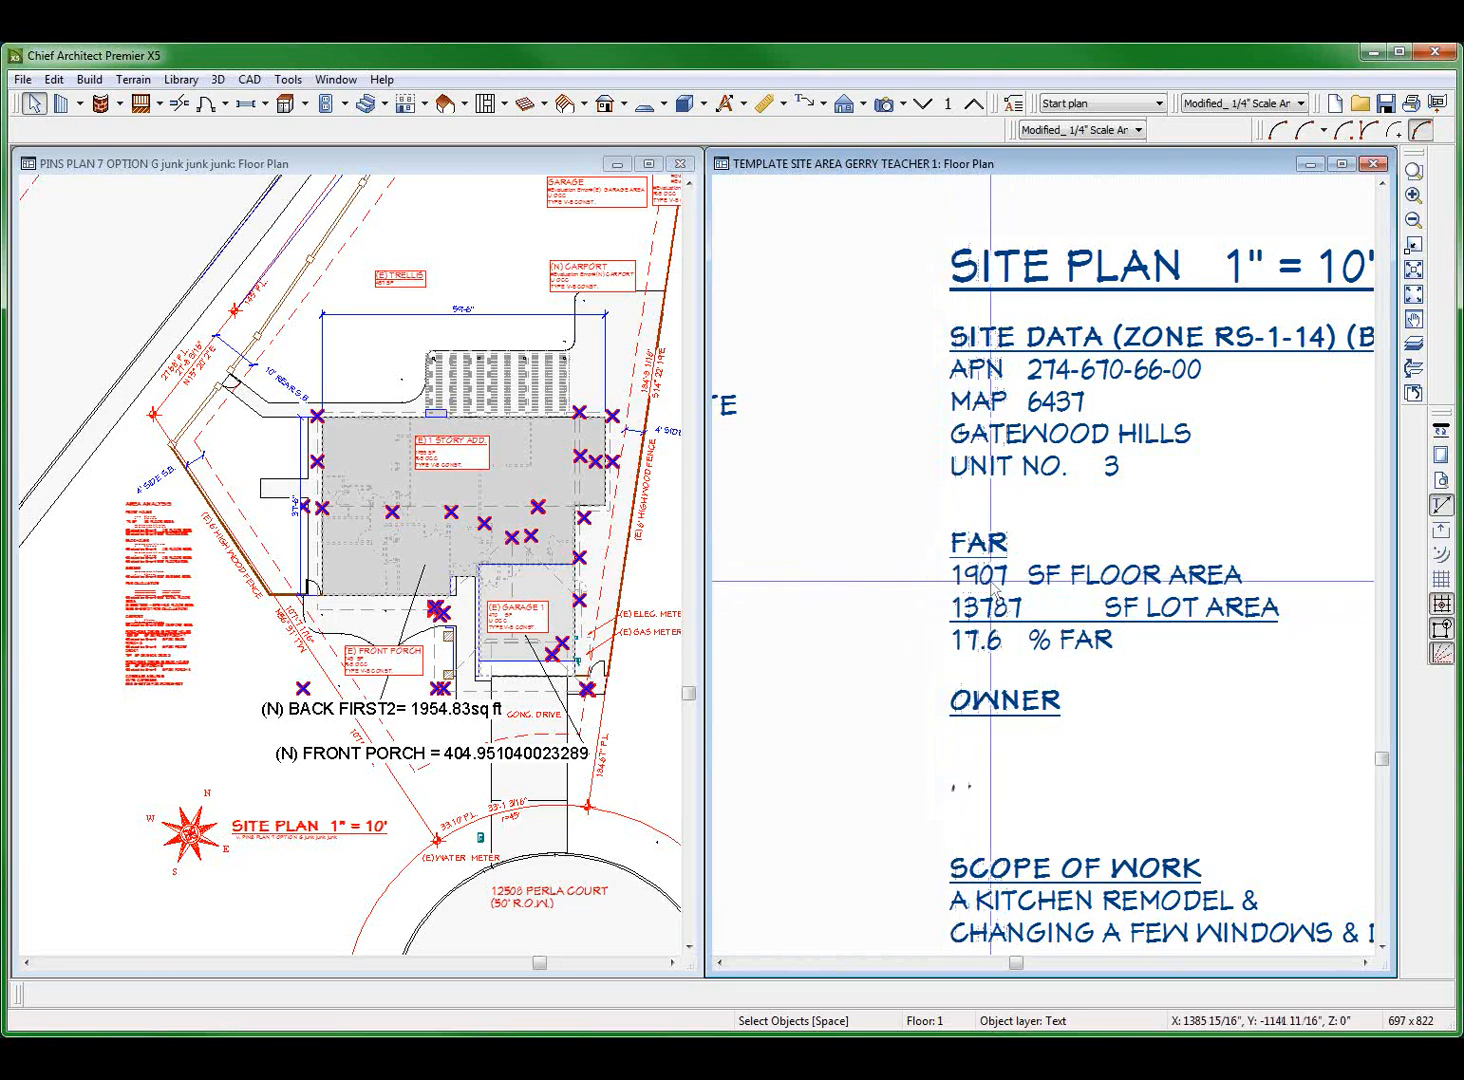
Step: Examine how the % FAR figure is entered in the site data text, and close the text without changes
left_click(987, 640)
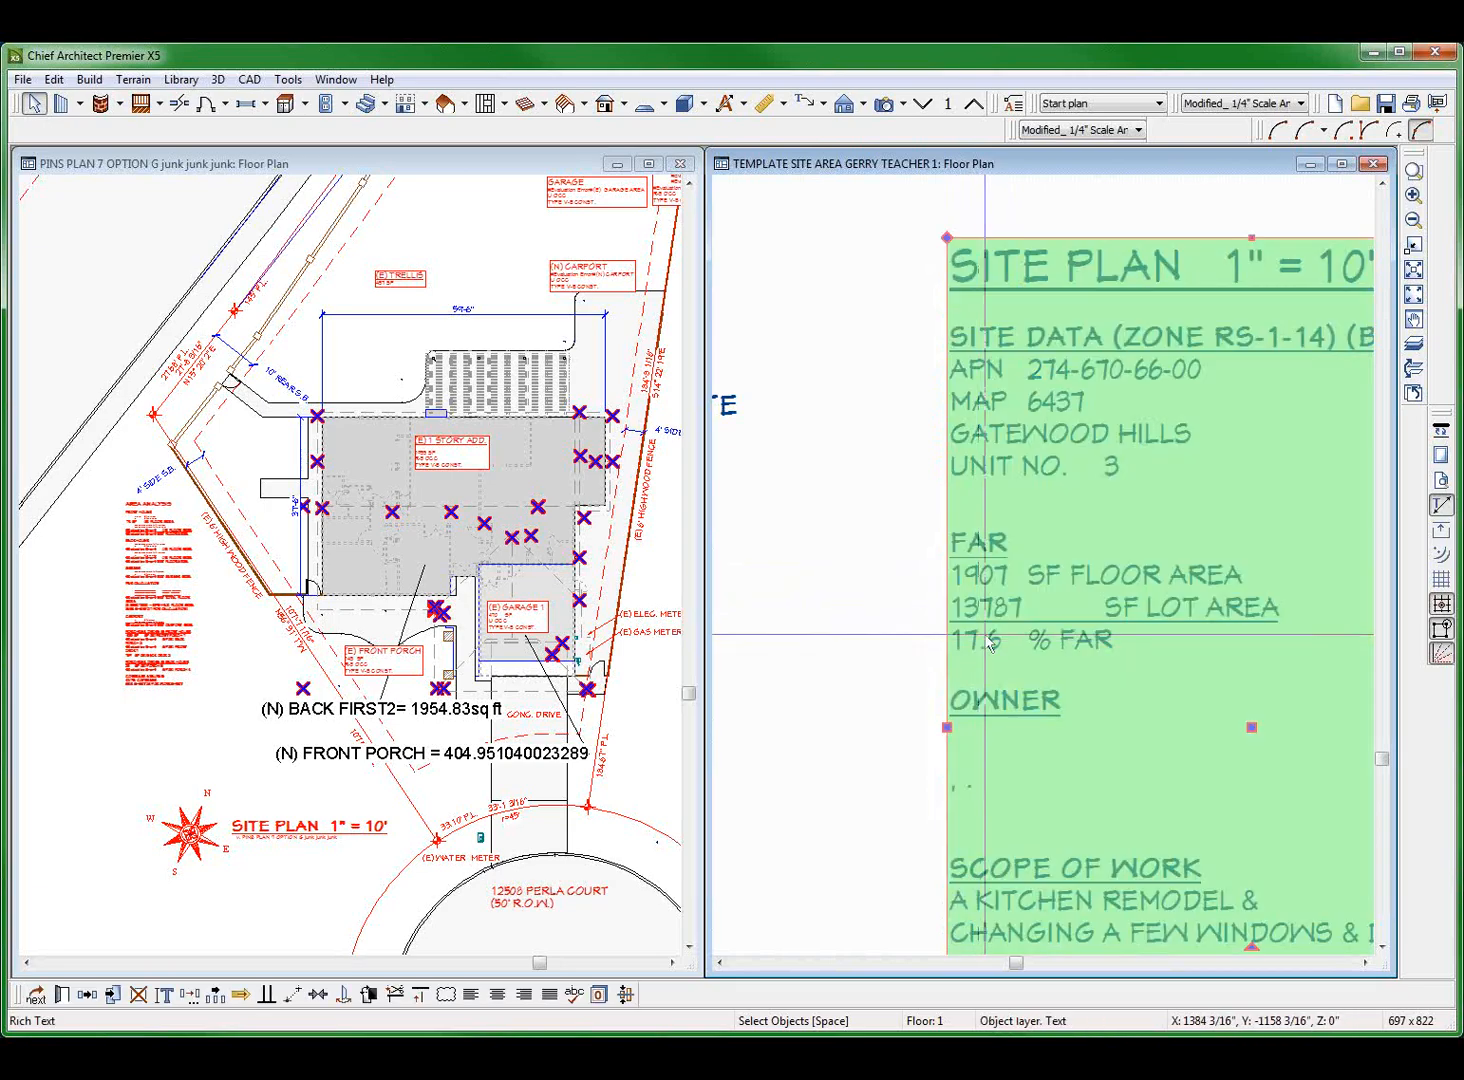
double_click(992, 640)
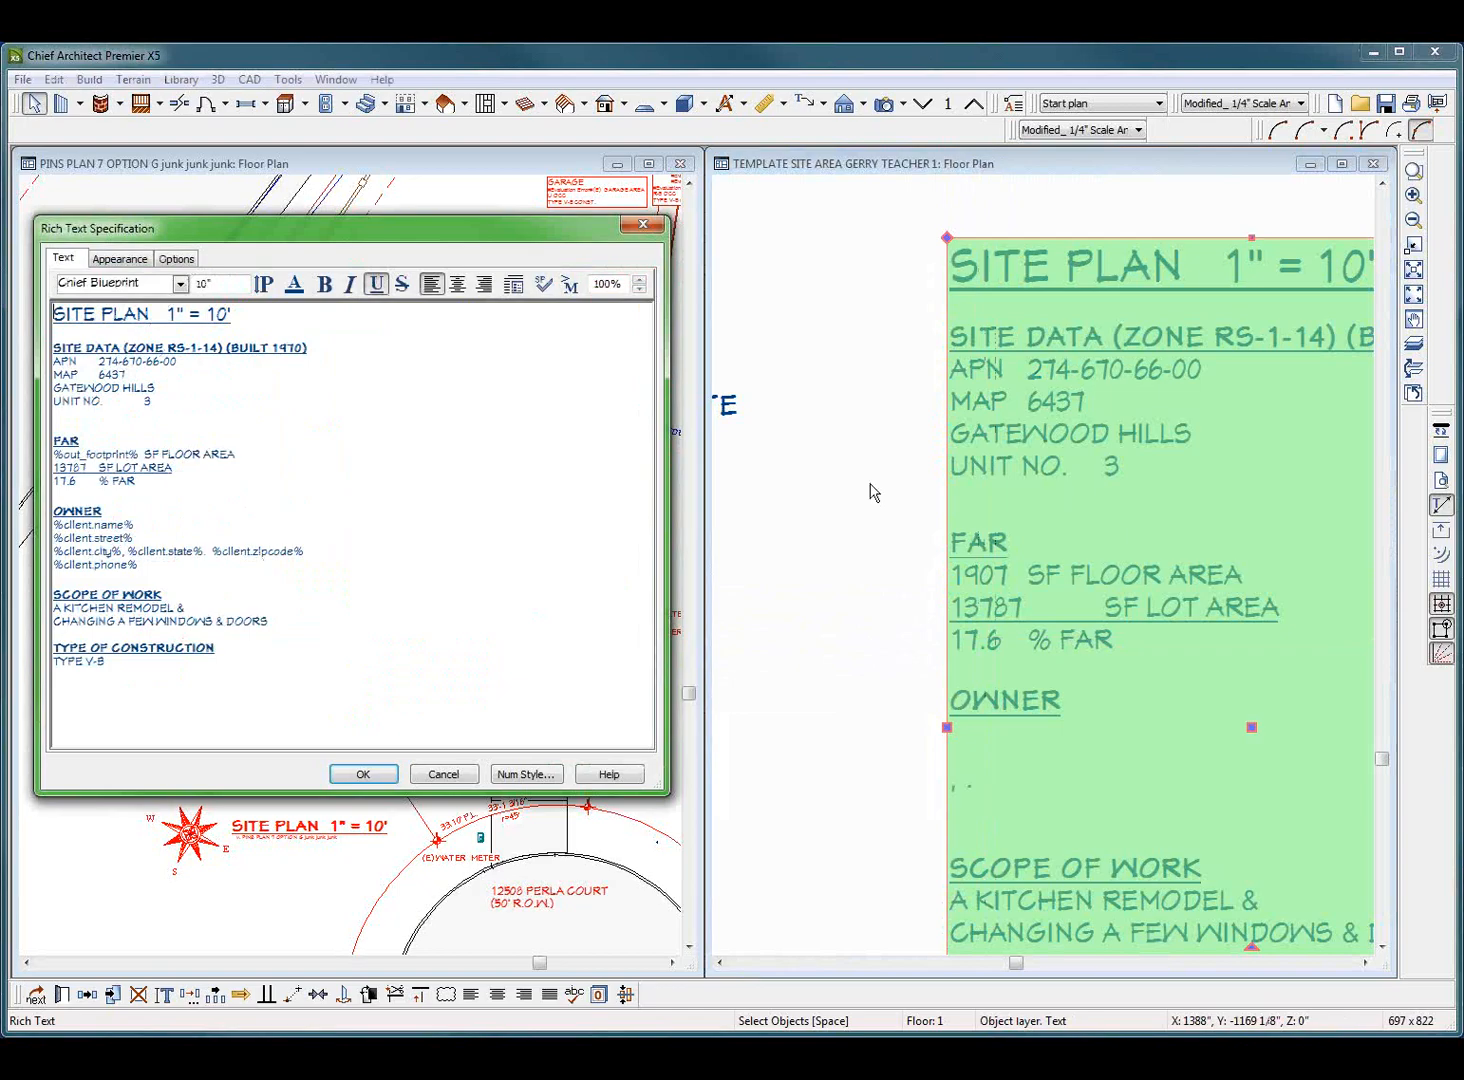
left_click_drag(79, 484, 20, 488)
left_click(443, 774)
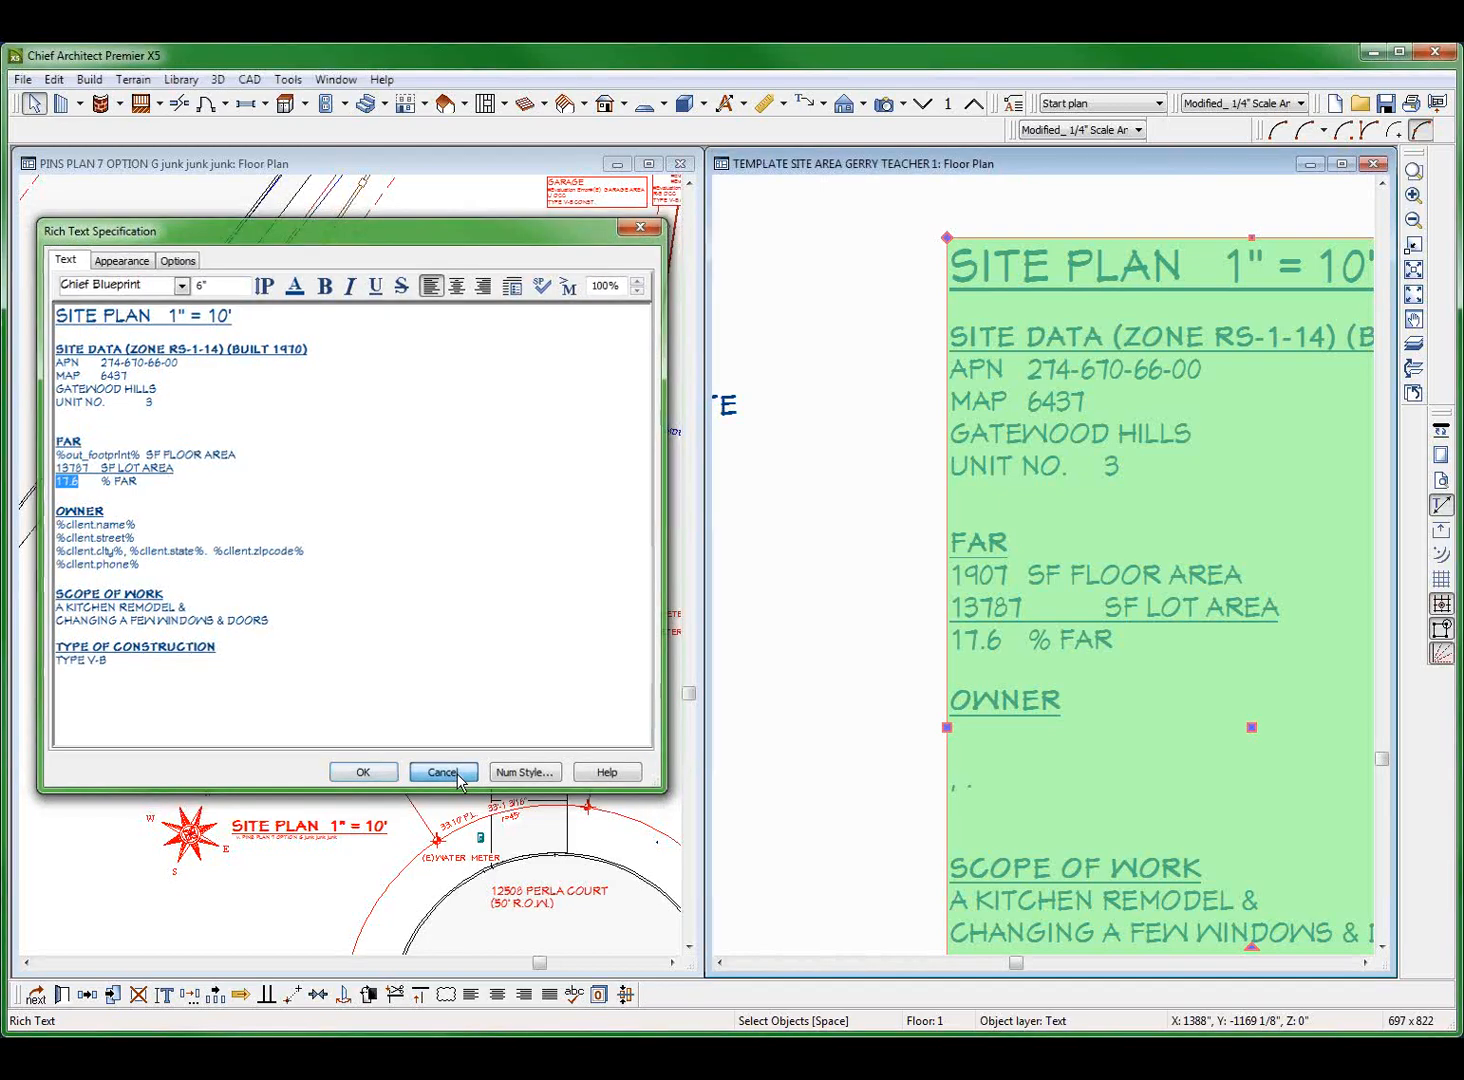
left_click(868, 632)
scroll(985, 578, "down", 3)
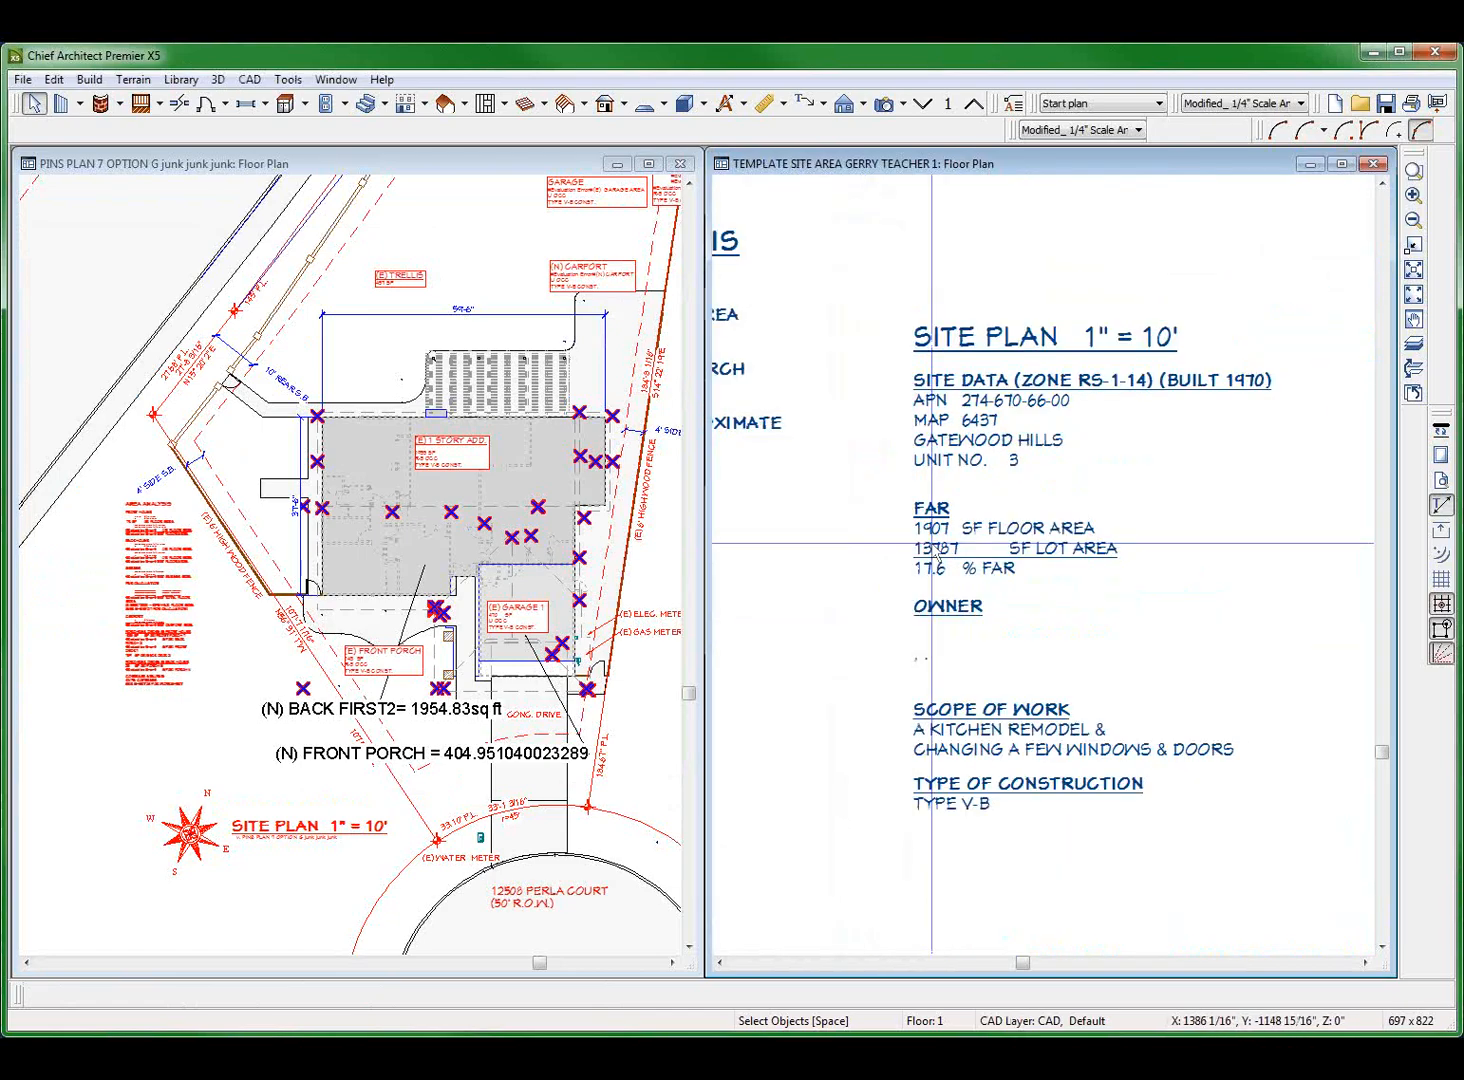
Step: Close the PINS PLAN 7 OPTION G plan, leaving only the template plan open
left_click(987, 577)
scroll(965, 520, "down", 2)
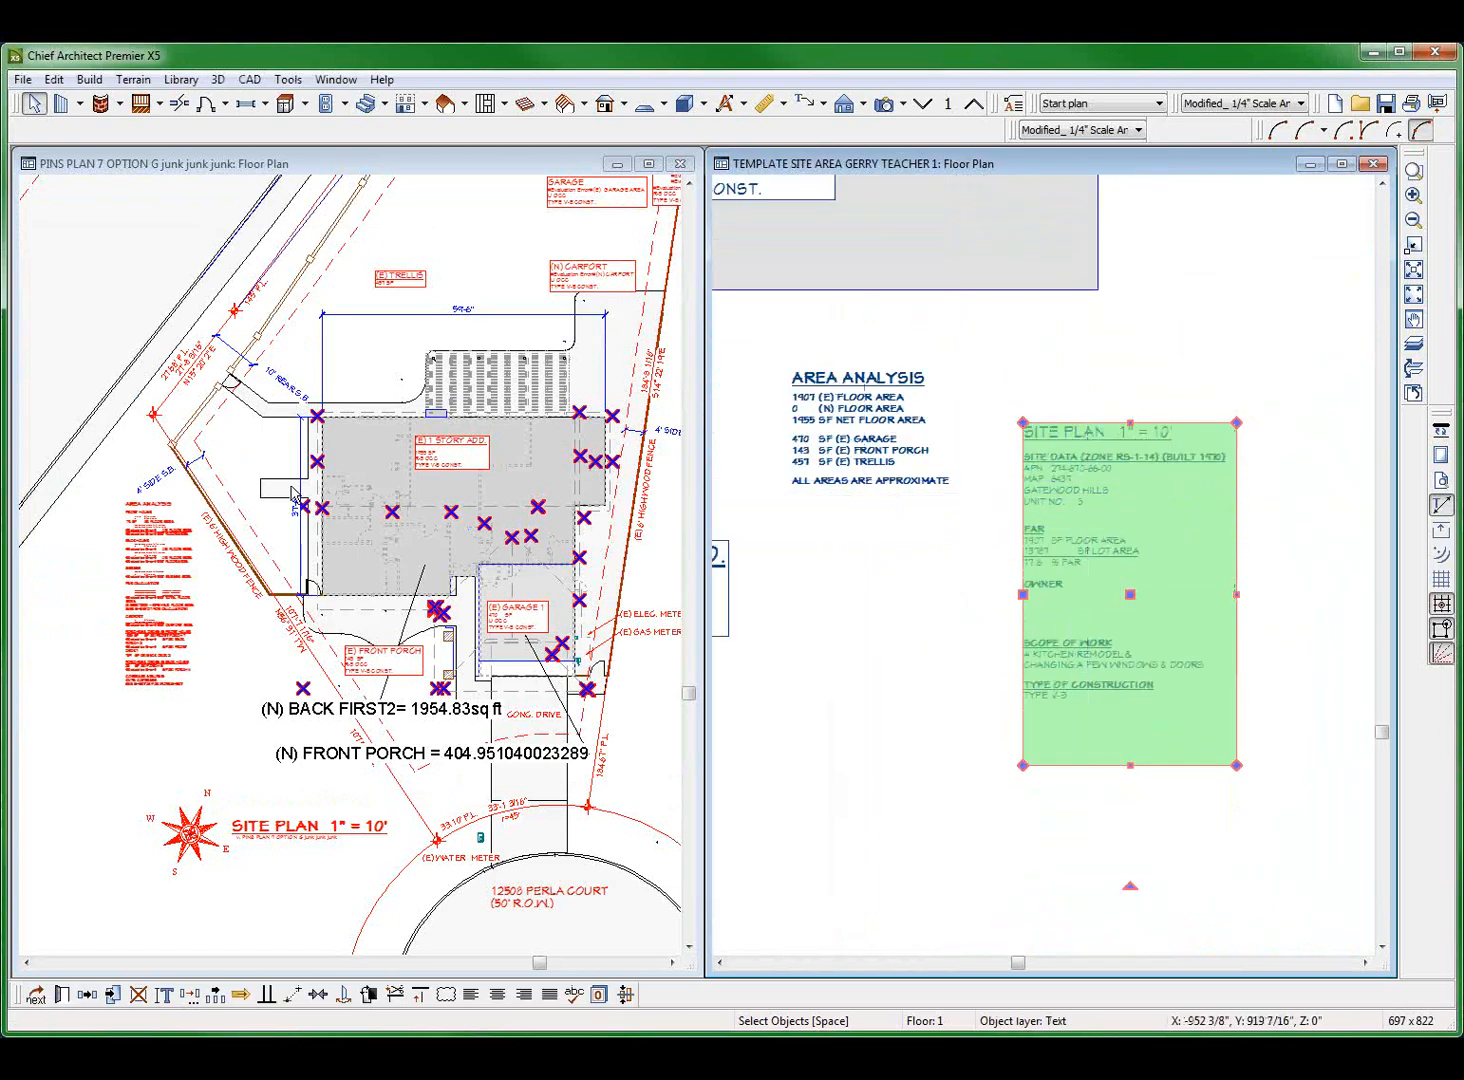
left_click(580, 462)
key("ctrl+w")
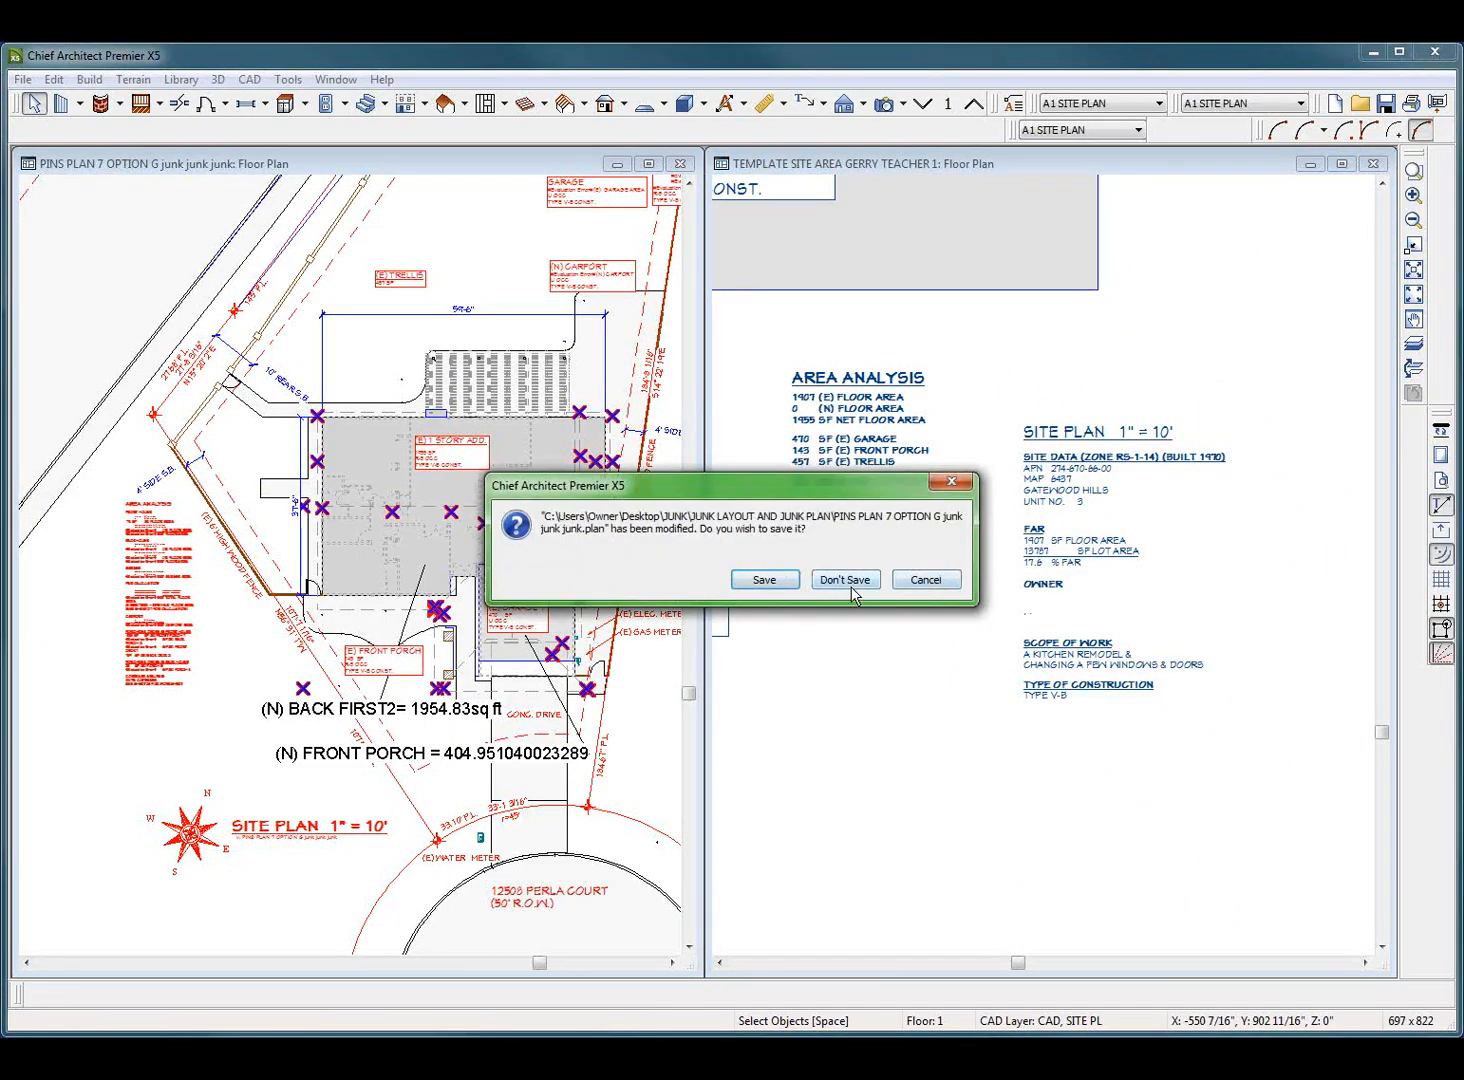
left_click(765, 580)
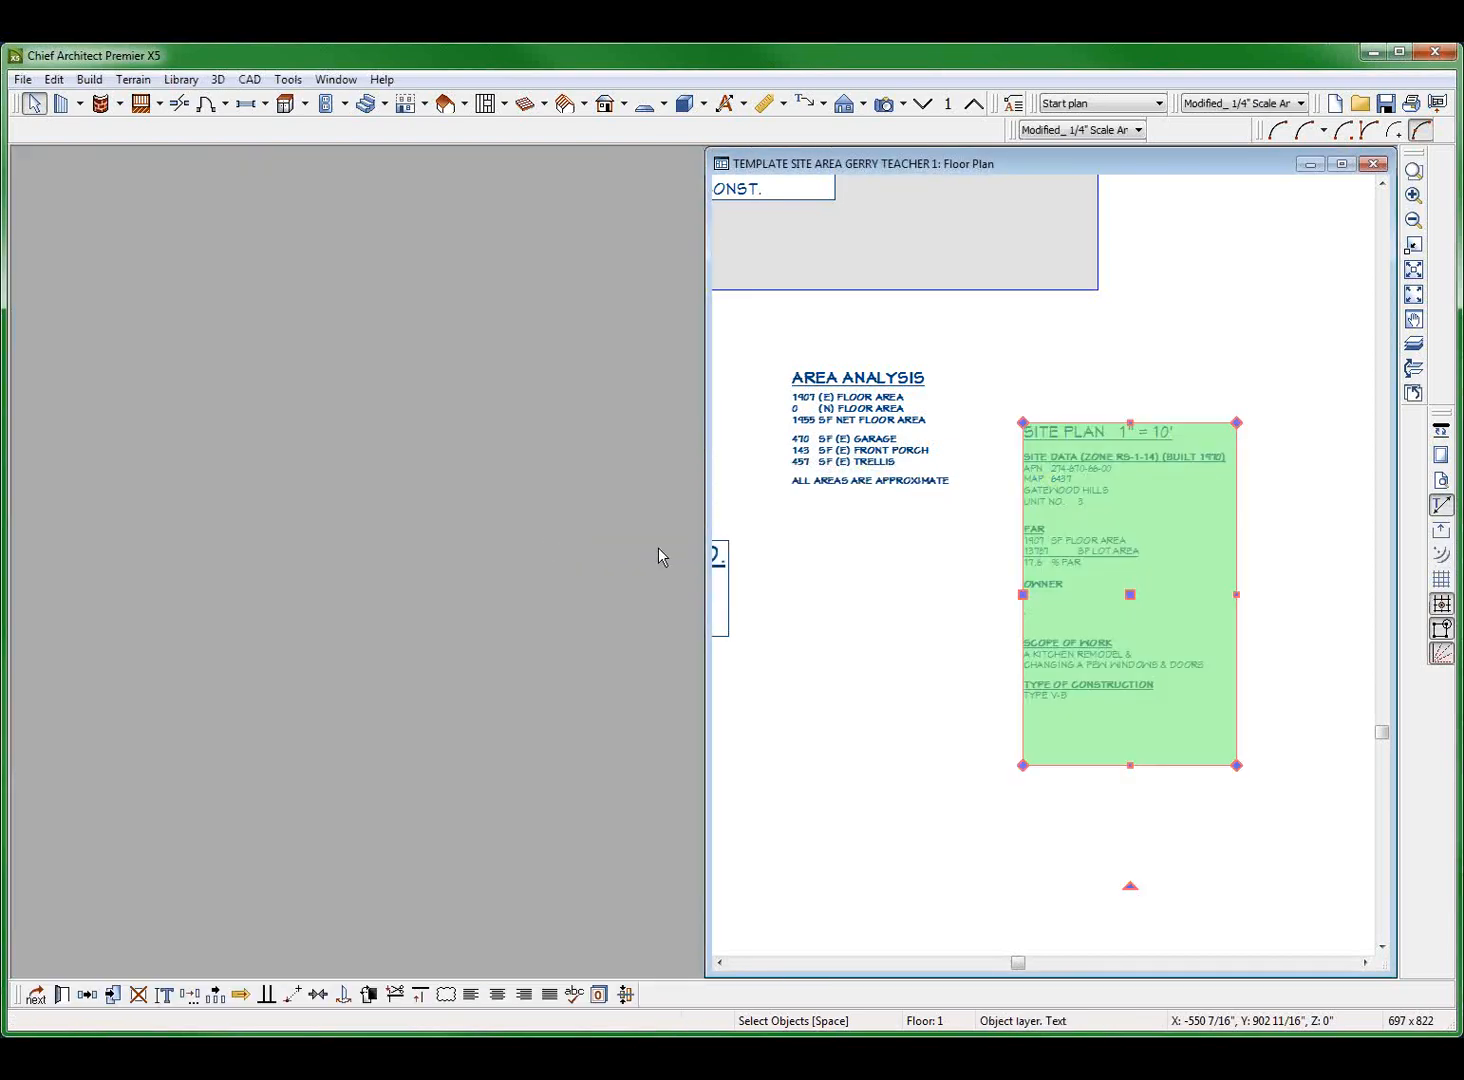
Step: Create a new CAD detail named AREA ANALYSIS in the template plan
left_click(782, 556)
scroll(1006, 560, "down", 3)
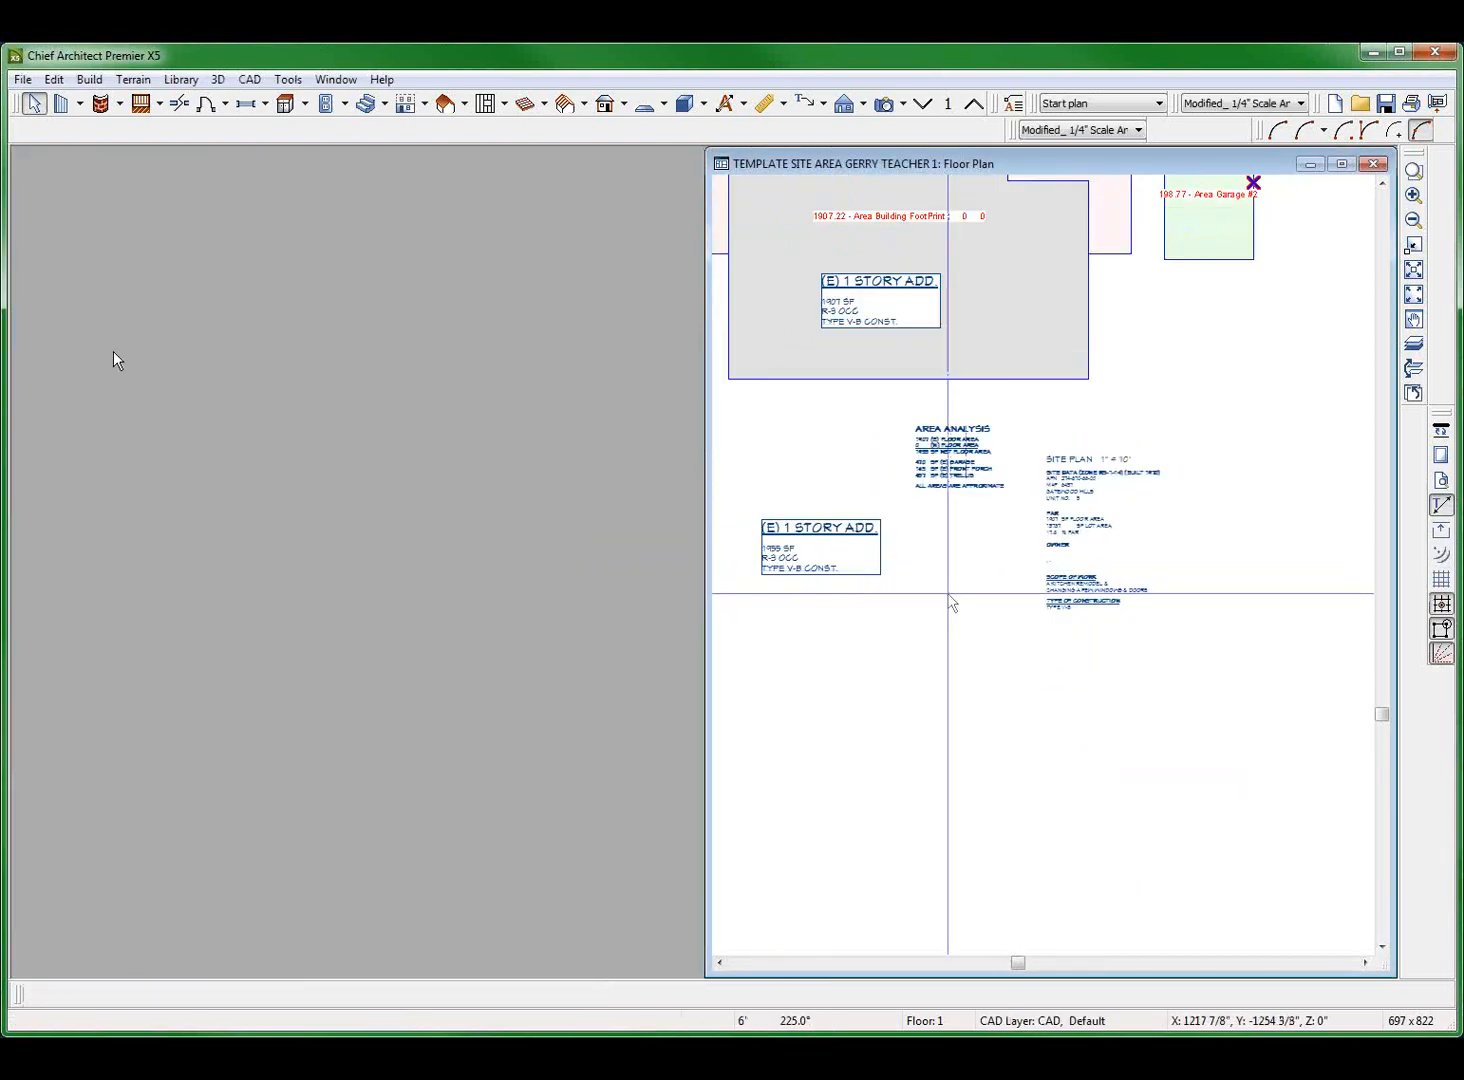
left_click(299, 184)
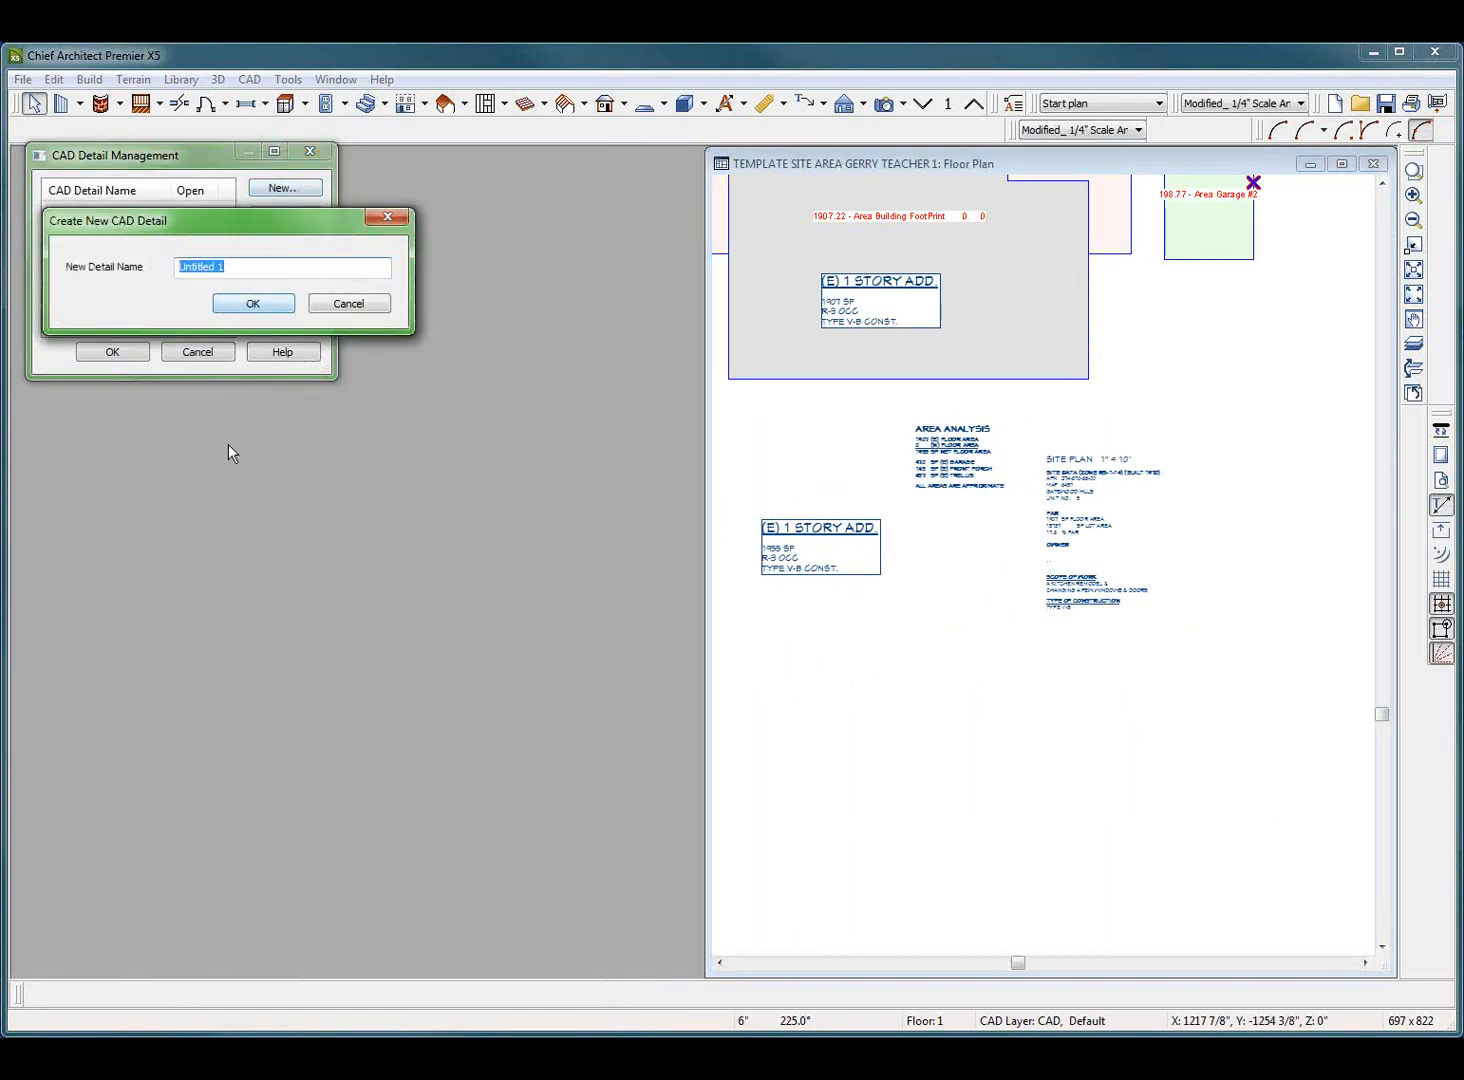
type("AREA ANA")
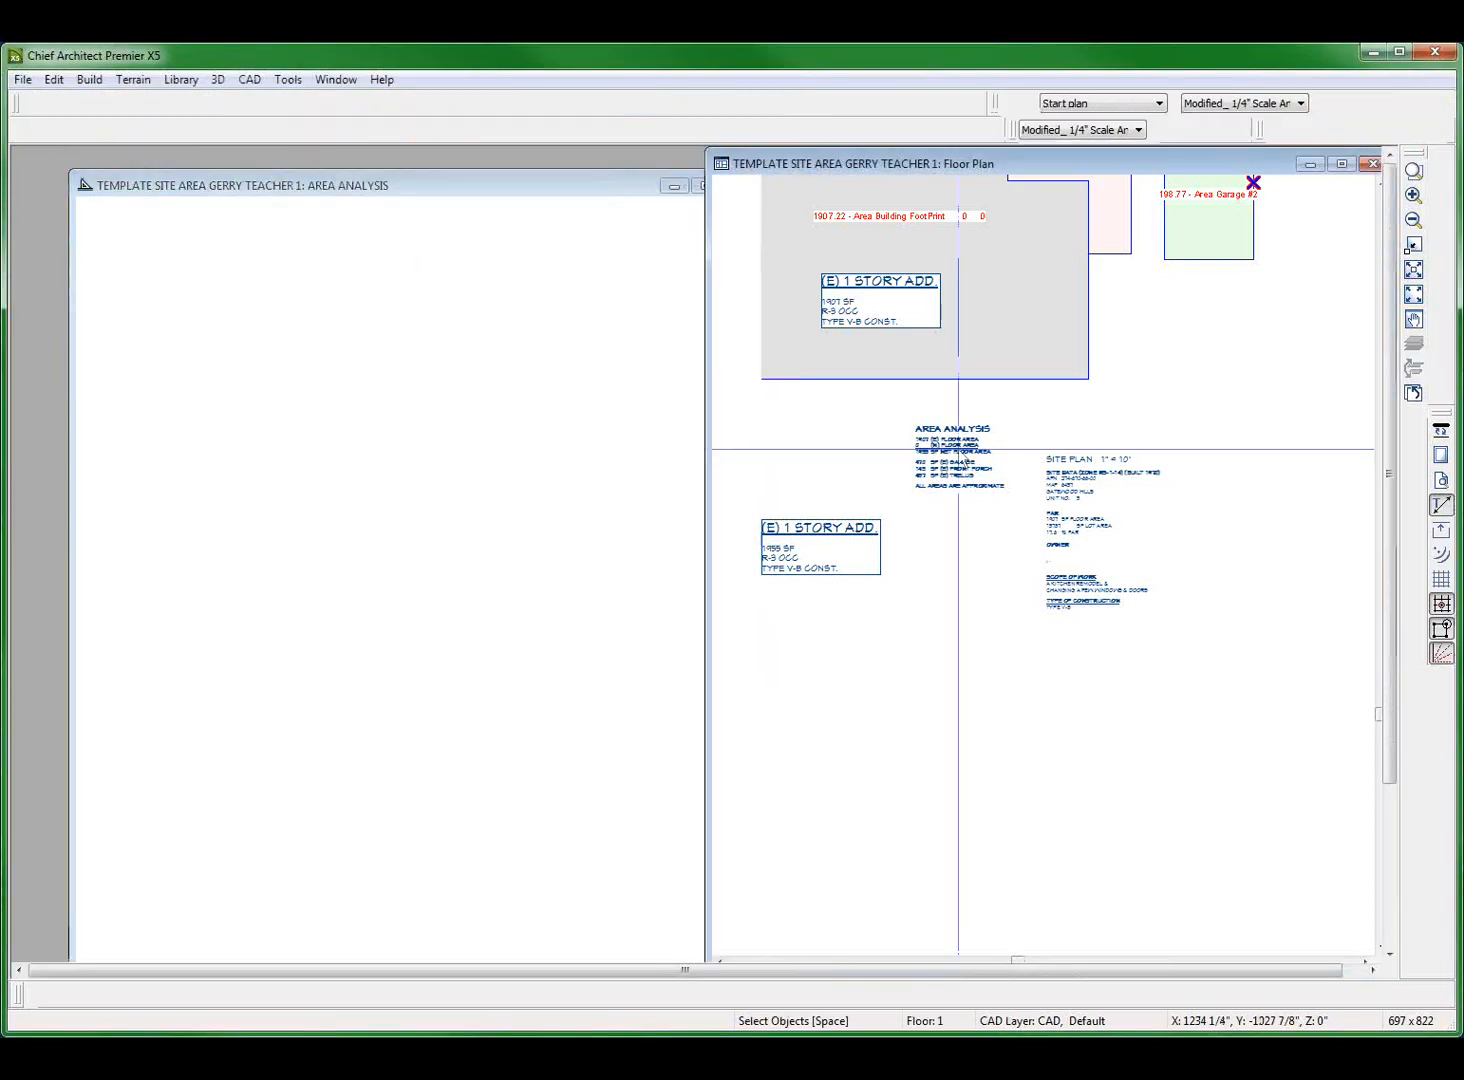
Step: Copy the AREA ANALYSIS text from the template floor plan and paste it into the AREA ANALYSIS detail
left_click(958, 450)
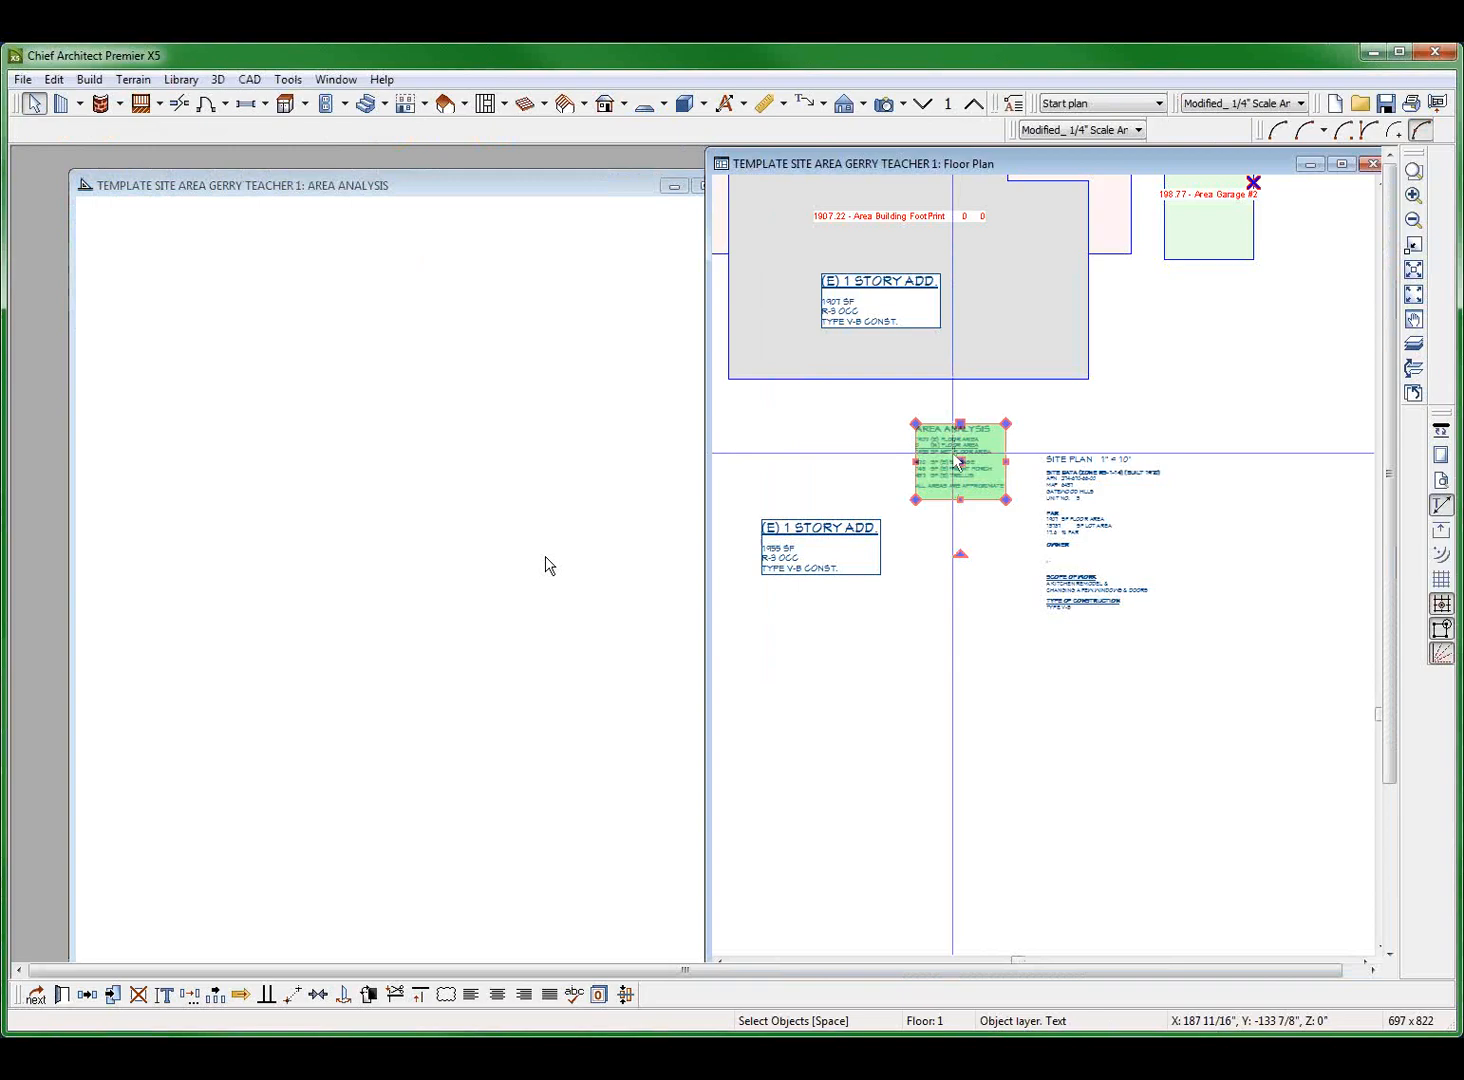
key("ctrl+c")
left_click(434, 552)
key("ctrl+v")
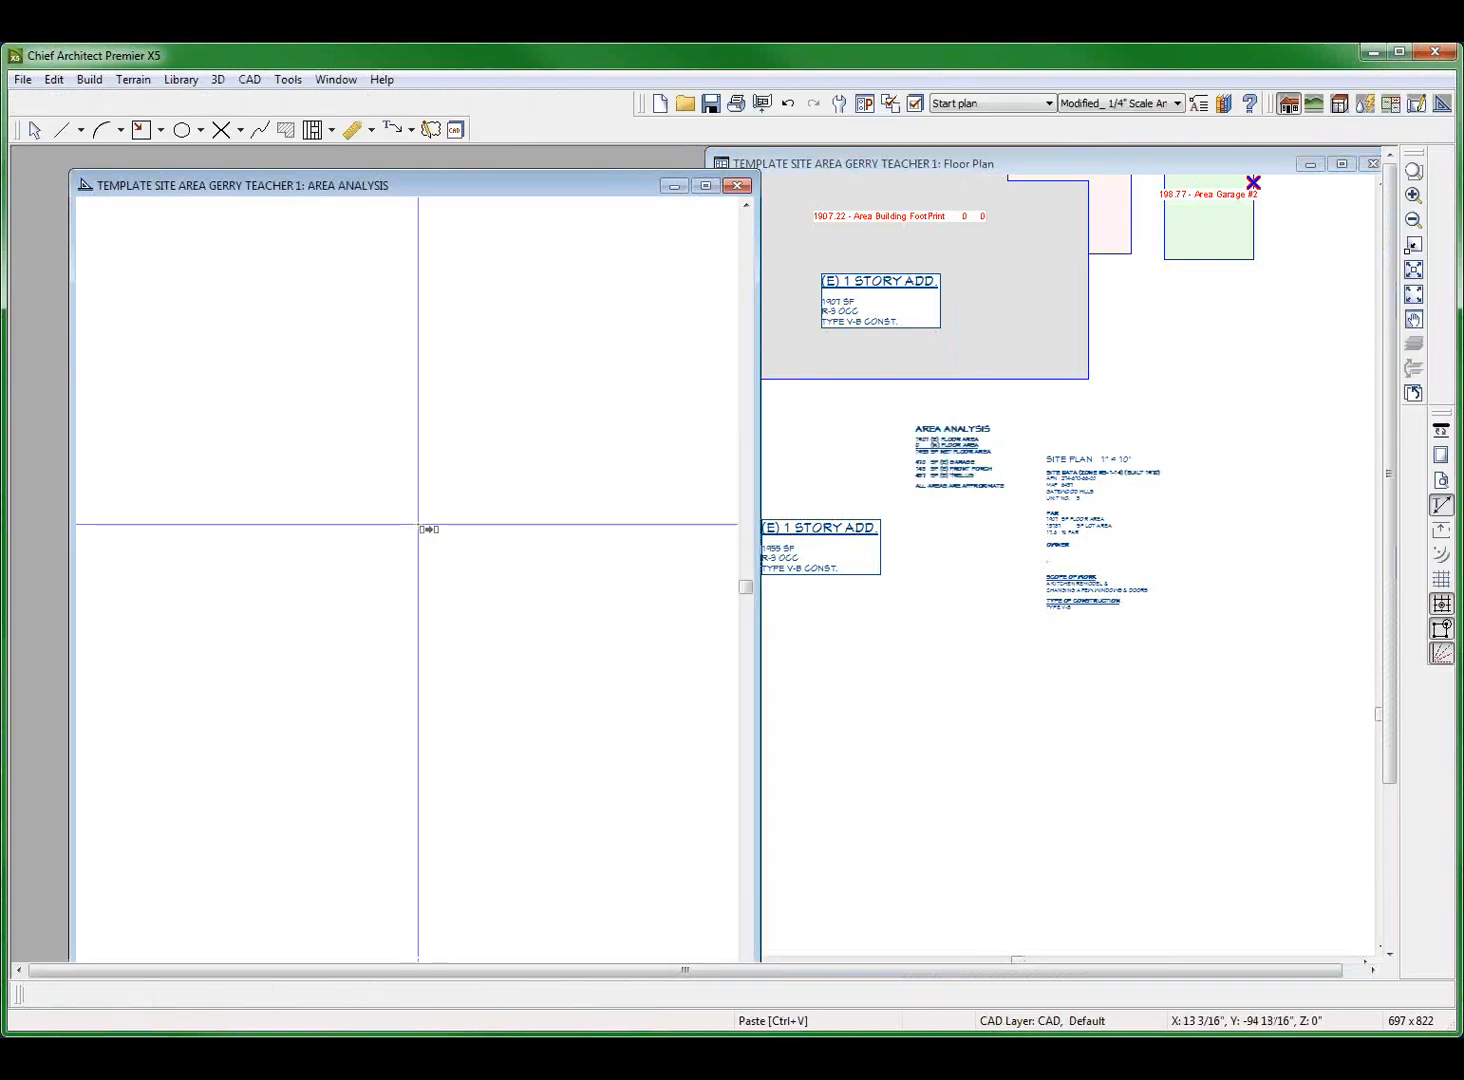
left_click(418, 524)
scroll(412, 642, "up", 2)
key("space")
left_click(400, 446)
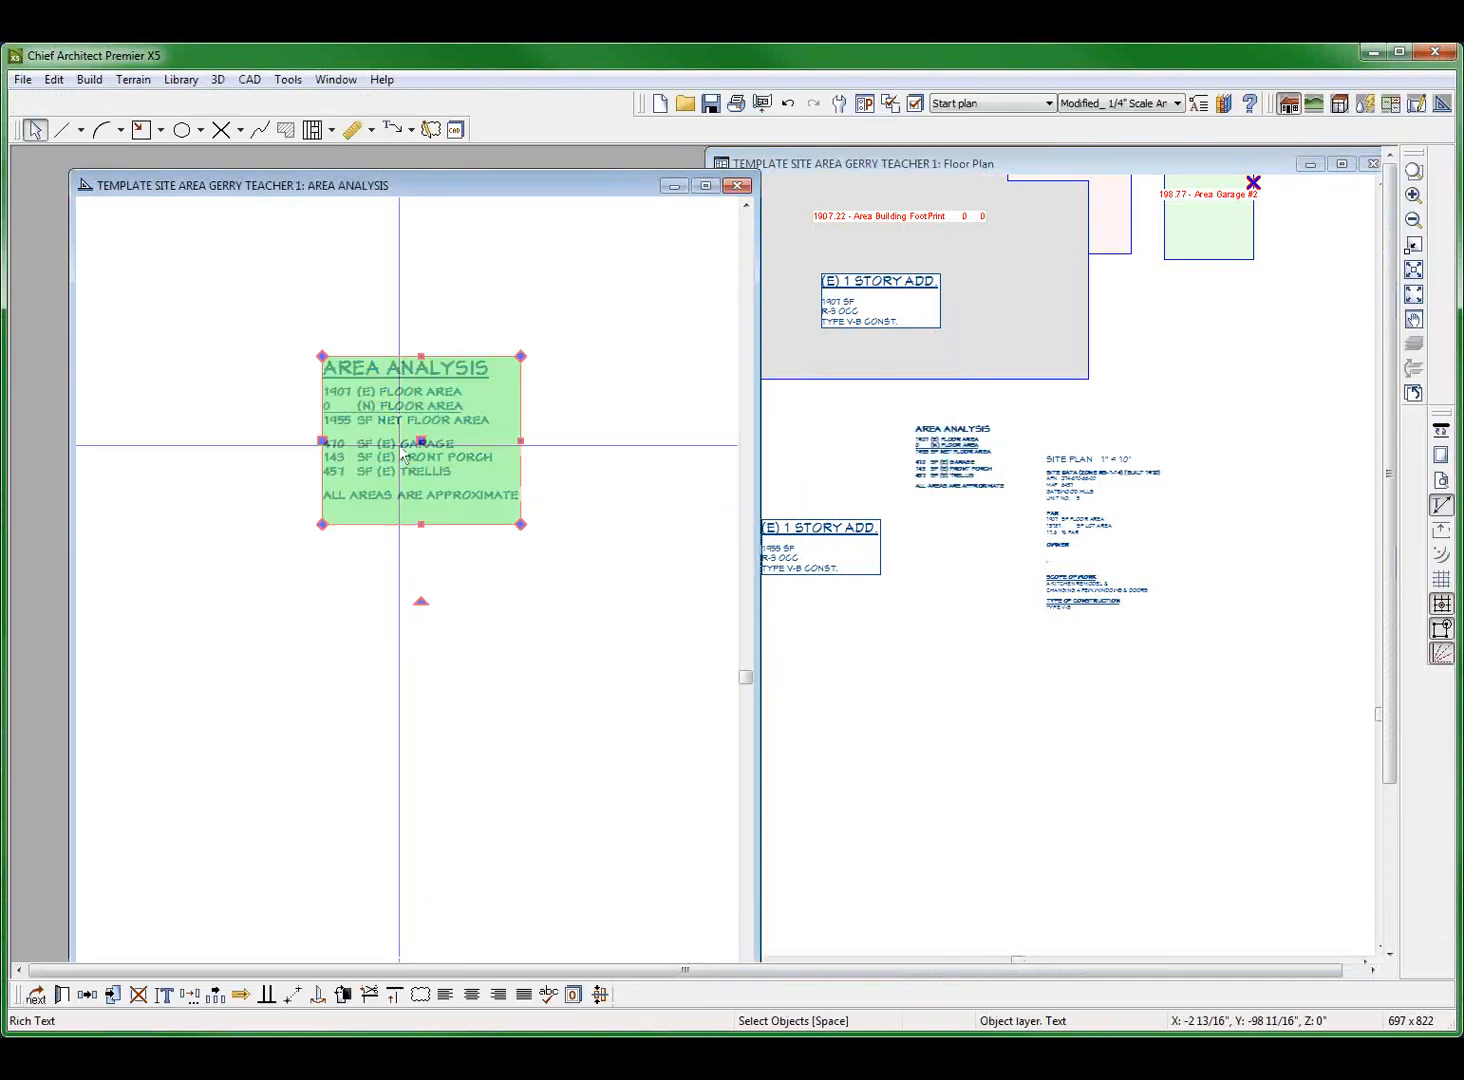
Step: Delete the original AREA ANALYSIS text below the footprint in the template floor plan
left_click(968, 450)
scroll(958, 450, "up", 1)
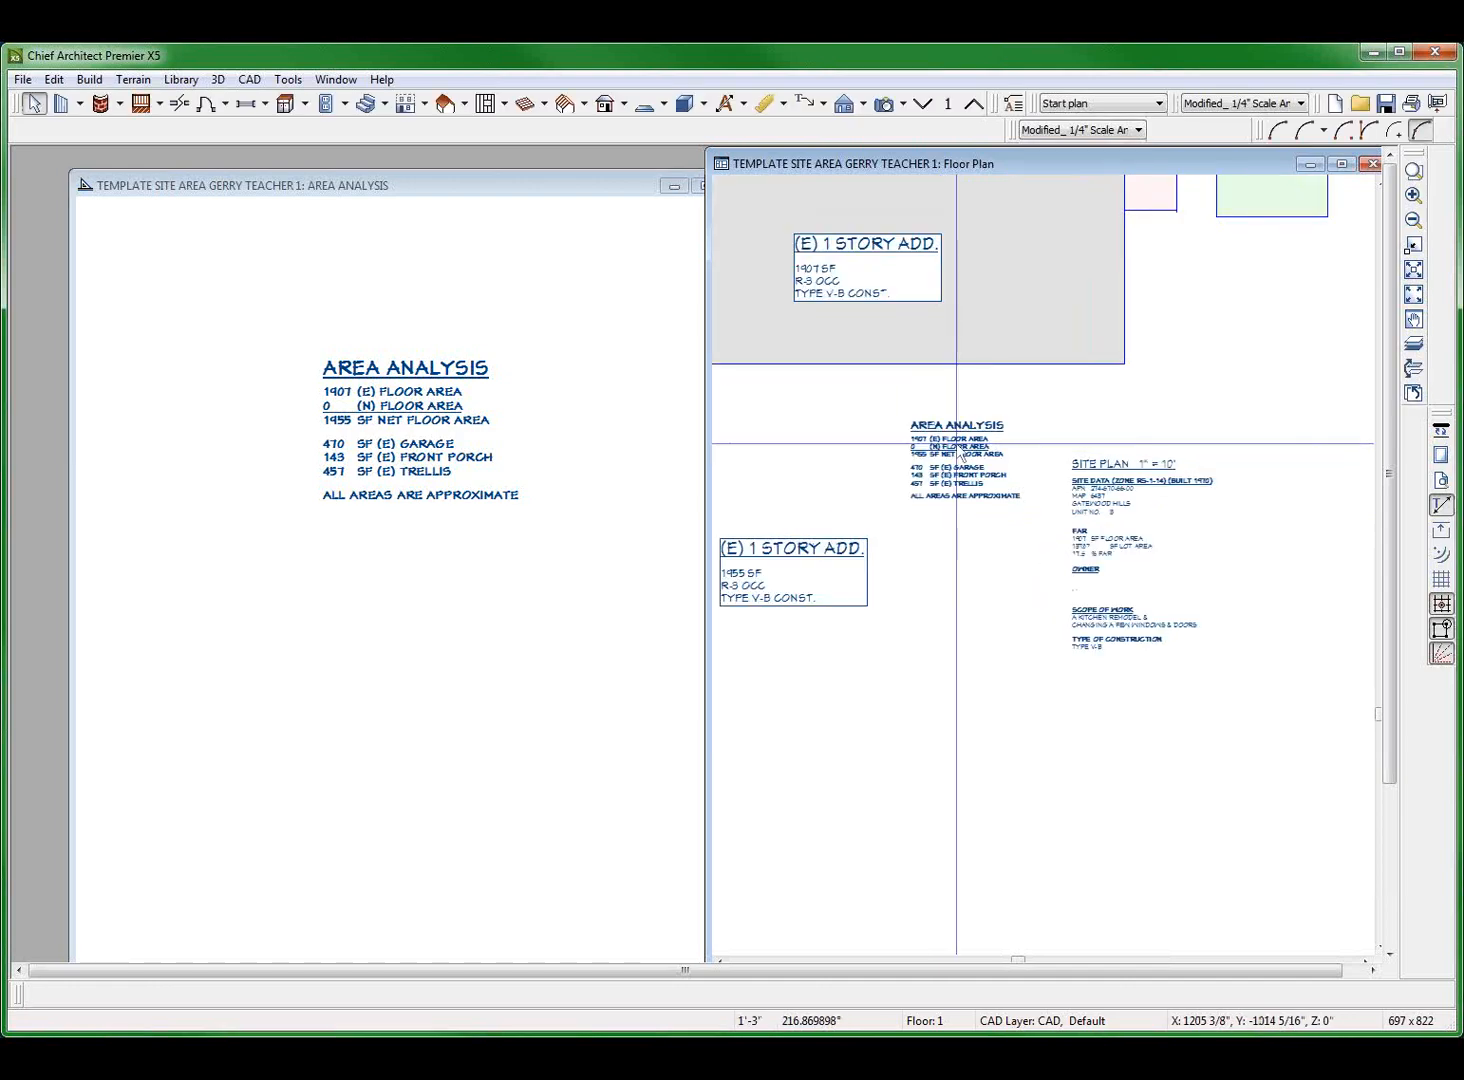
scroll(960, 455, "up", 1)
left_click(960, 452)
scroll(957, 444, "down", 2)
key("Delete")
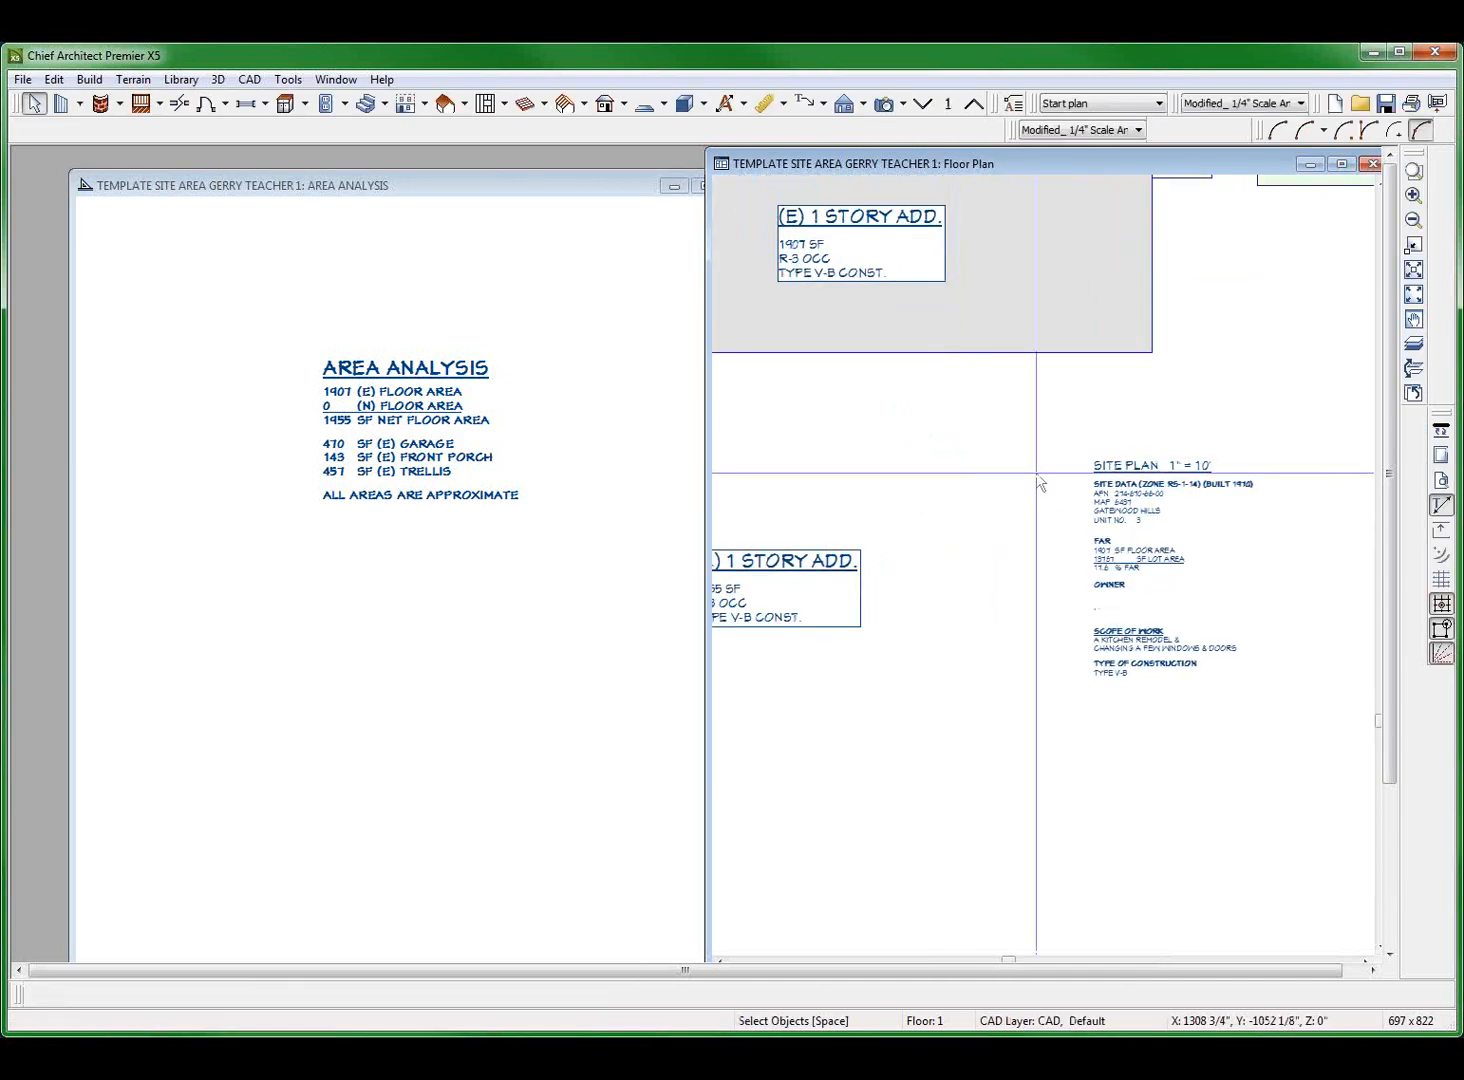
Step: Copy the site data text from the floor plan into the AREA ANALYSIS detail, placing it beside the area analysis text
left_click(1161, 517)
scroll(1161, 516, "down", 2)
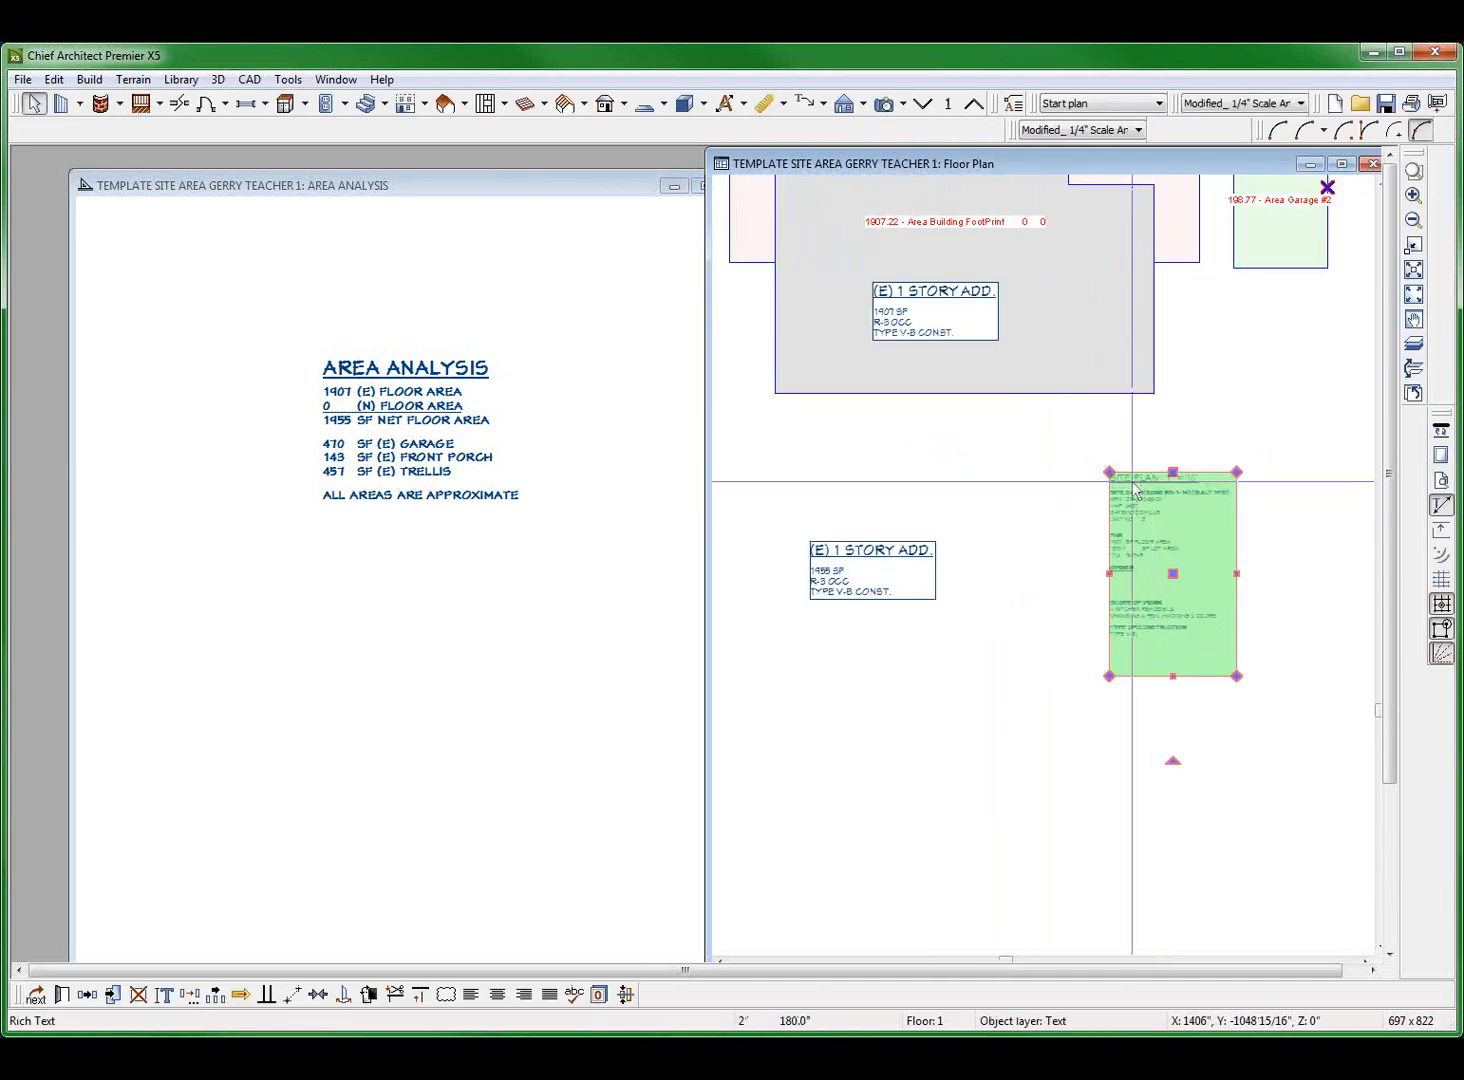
left_click(464, 549)
scroll(464, 549, "down", 1)
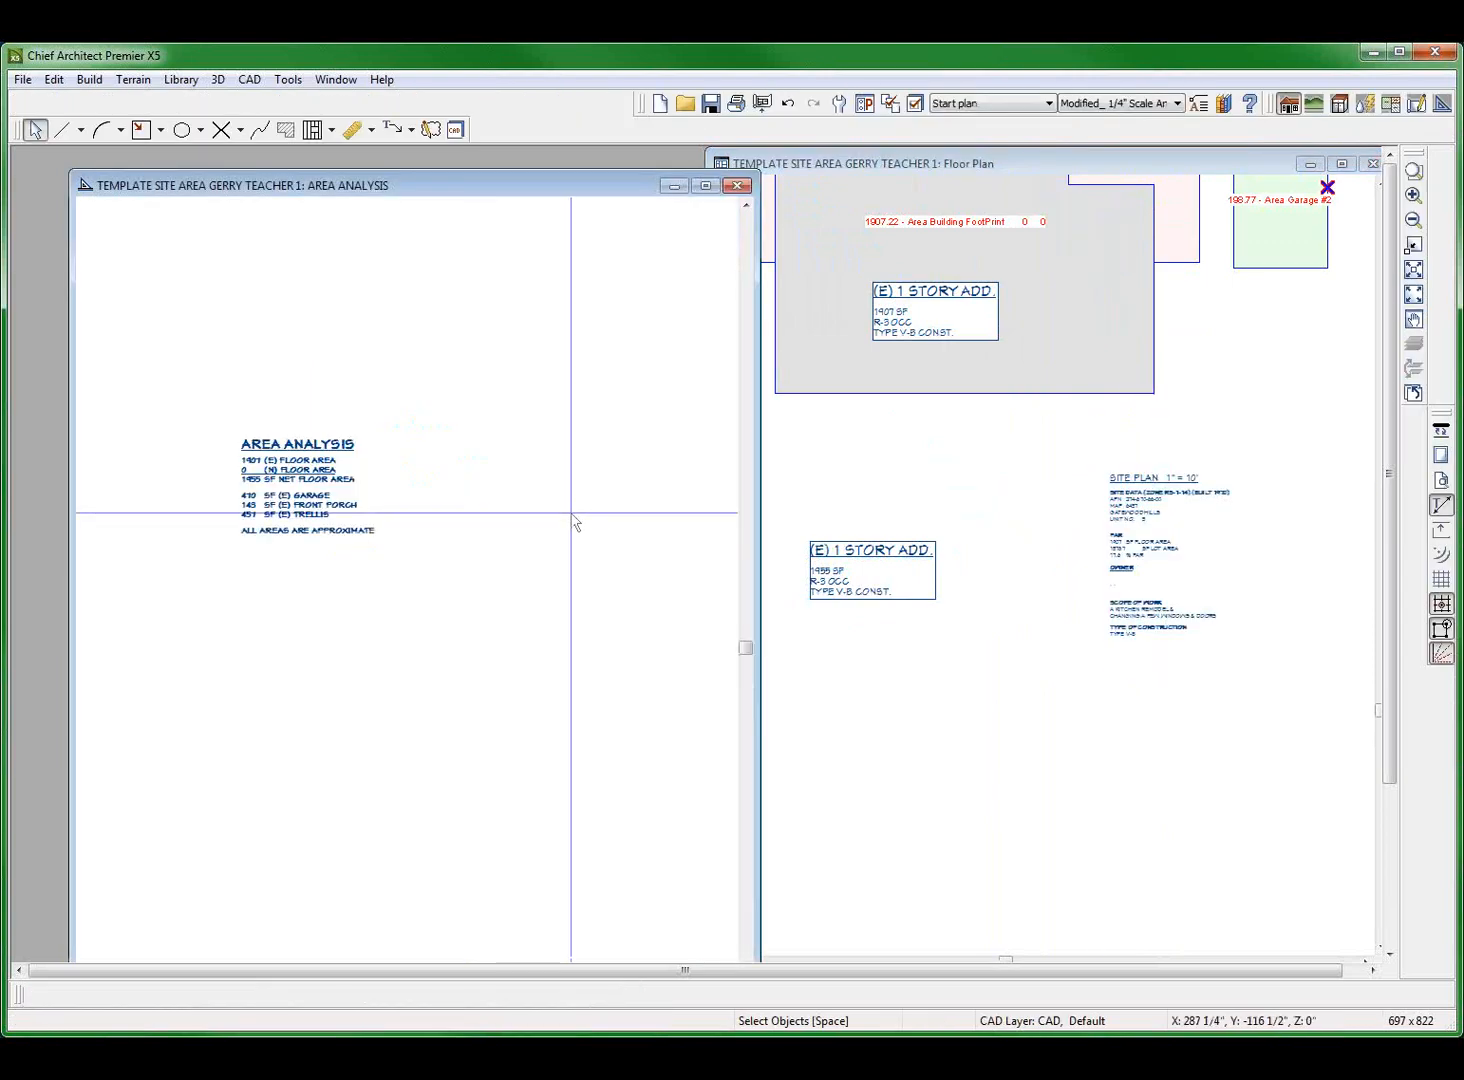
key("ctrl+v")
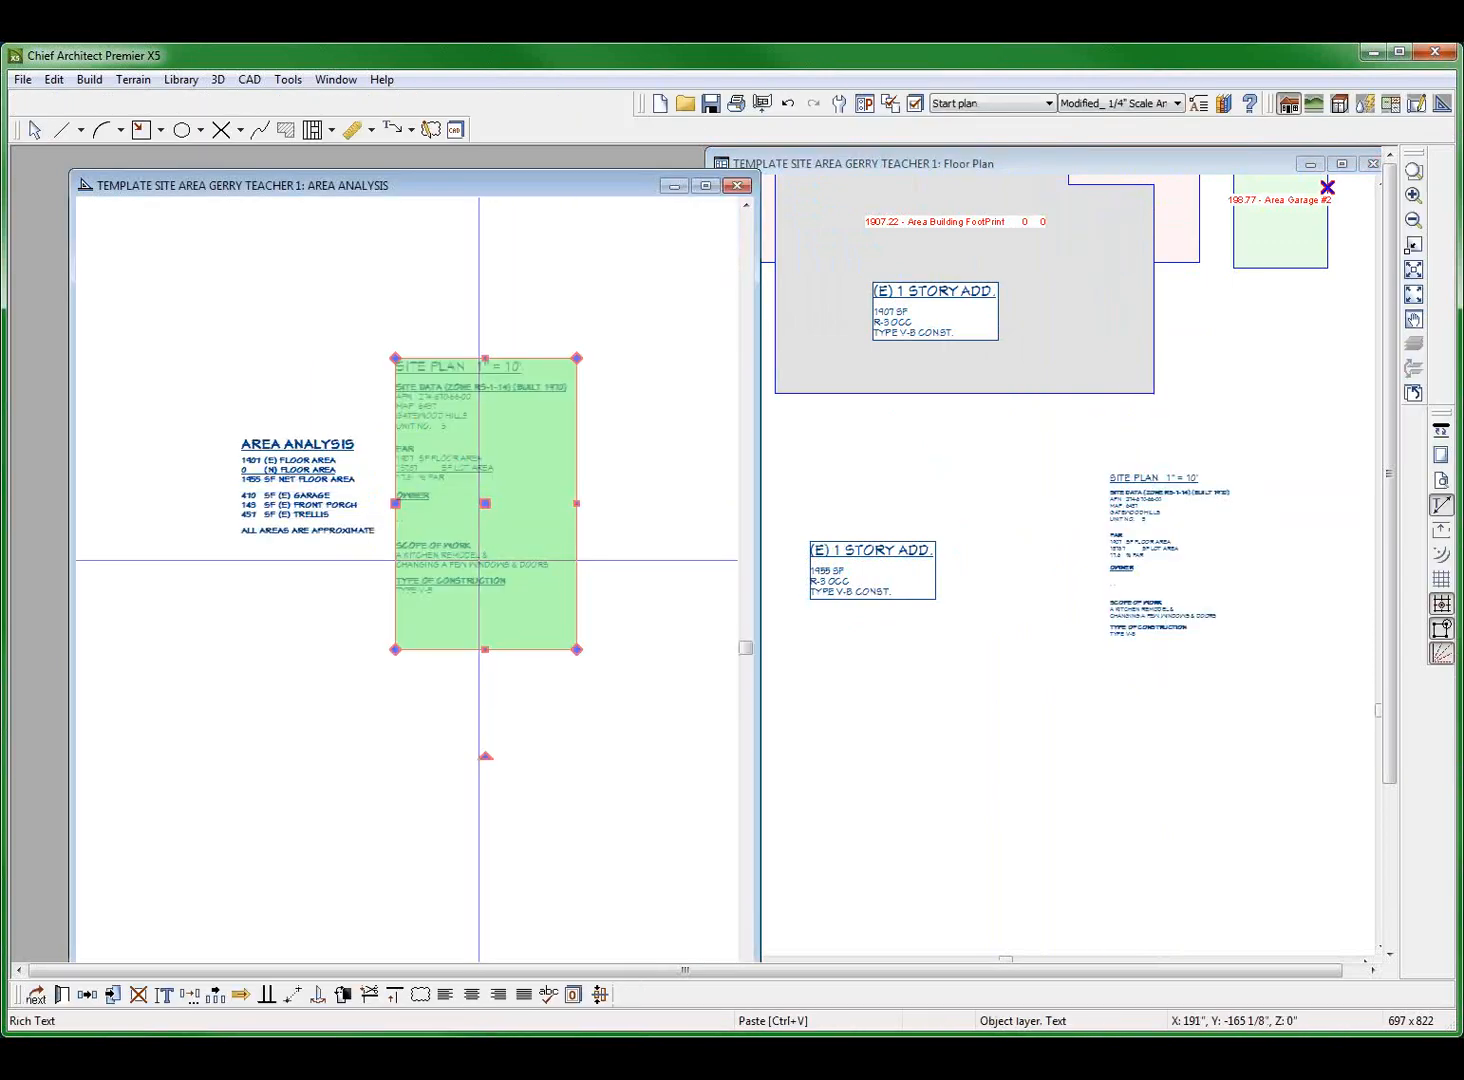
left_click(484, 500)
scroll(205, 510, "up", 1)
scroll(205, 510, "up", 1)
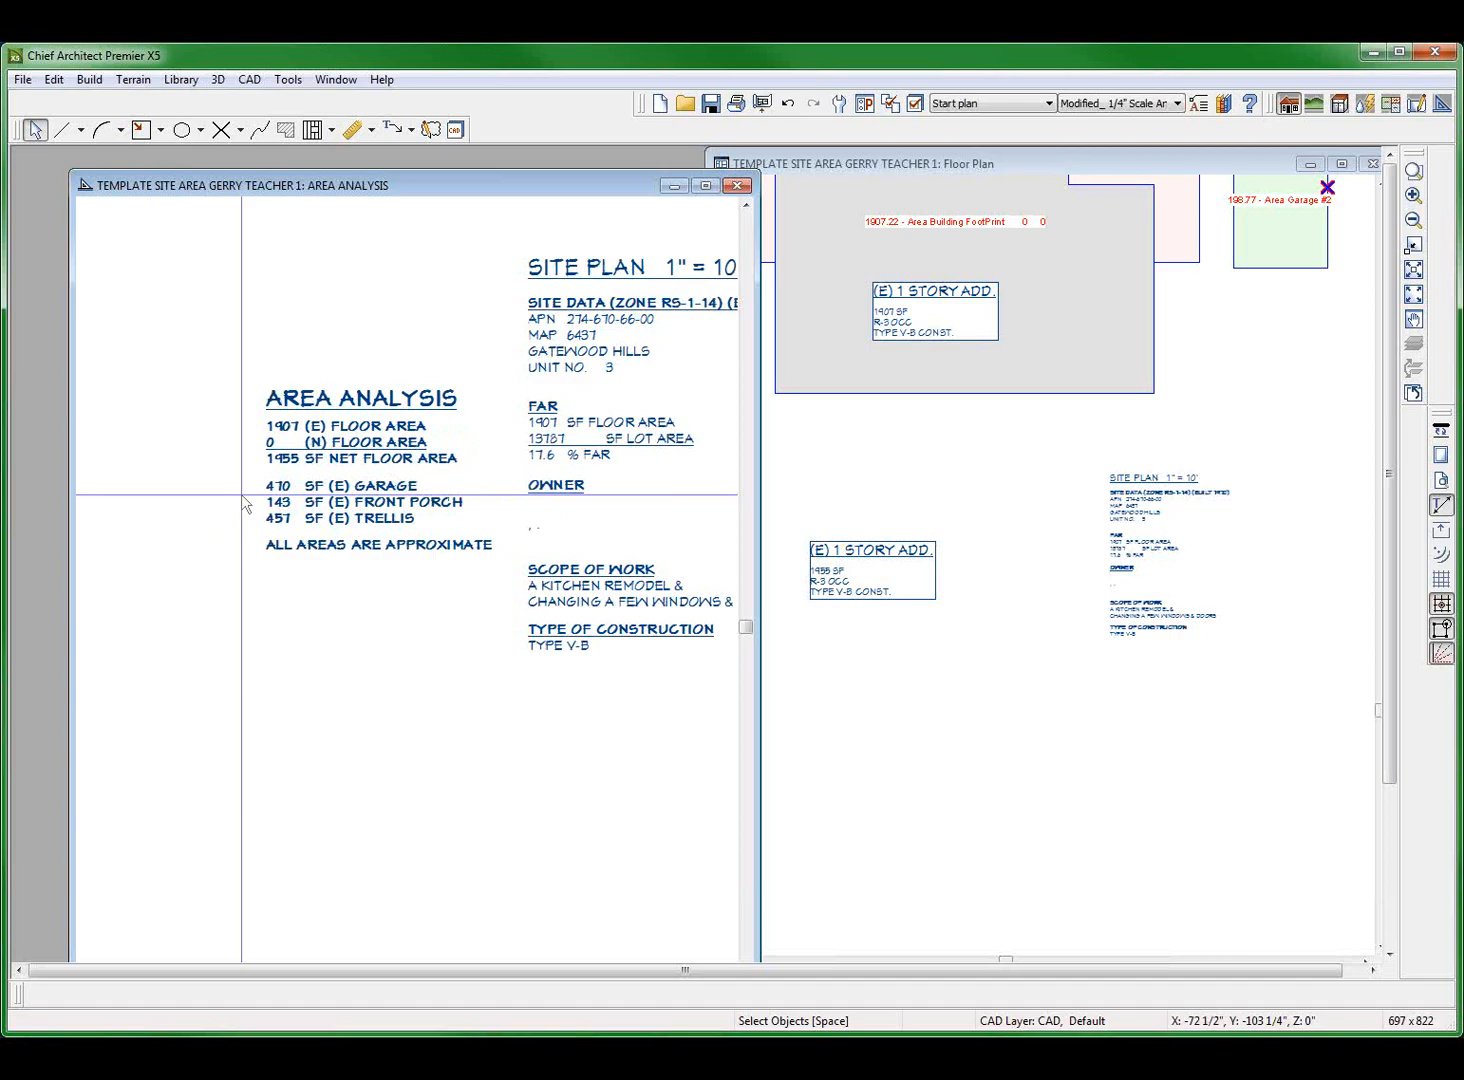
Step: Stretch the building footprint's lower edge downward until its area is about 2257 SF
left_click(965, 392)
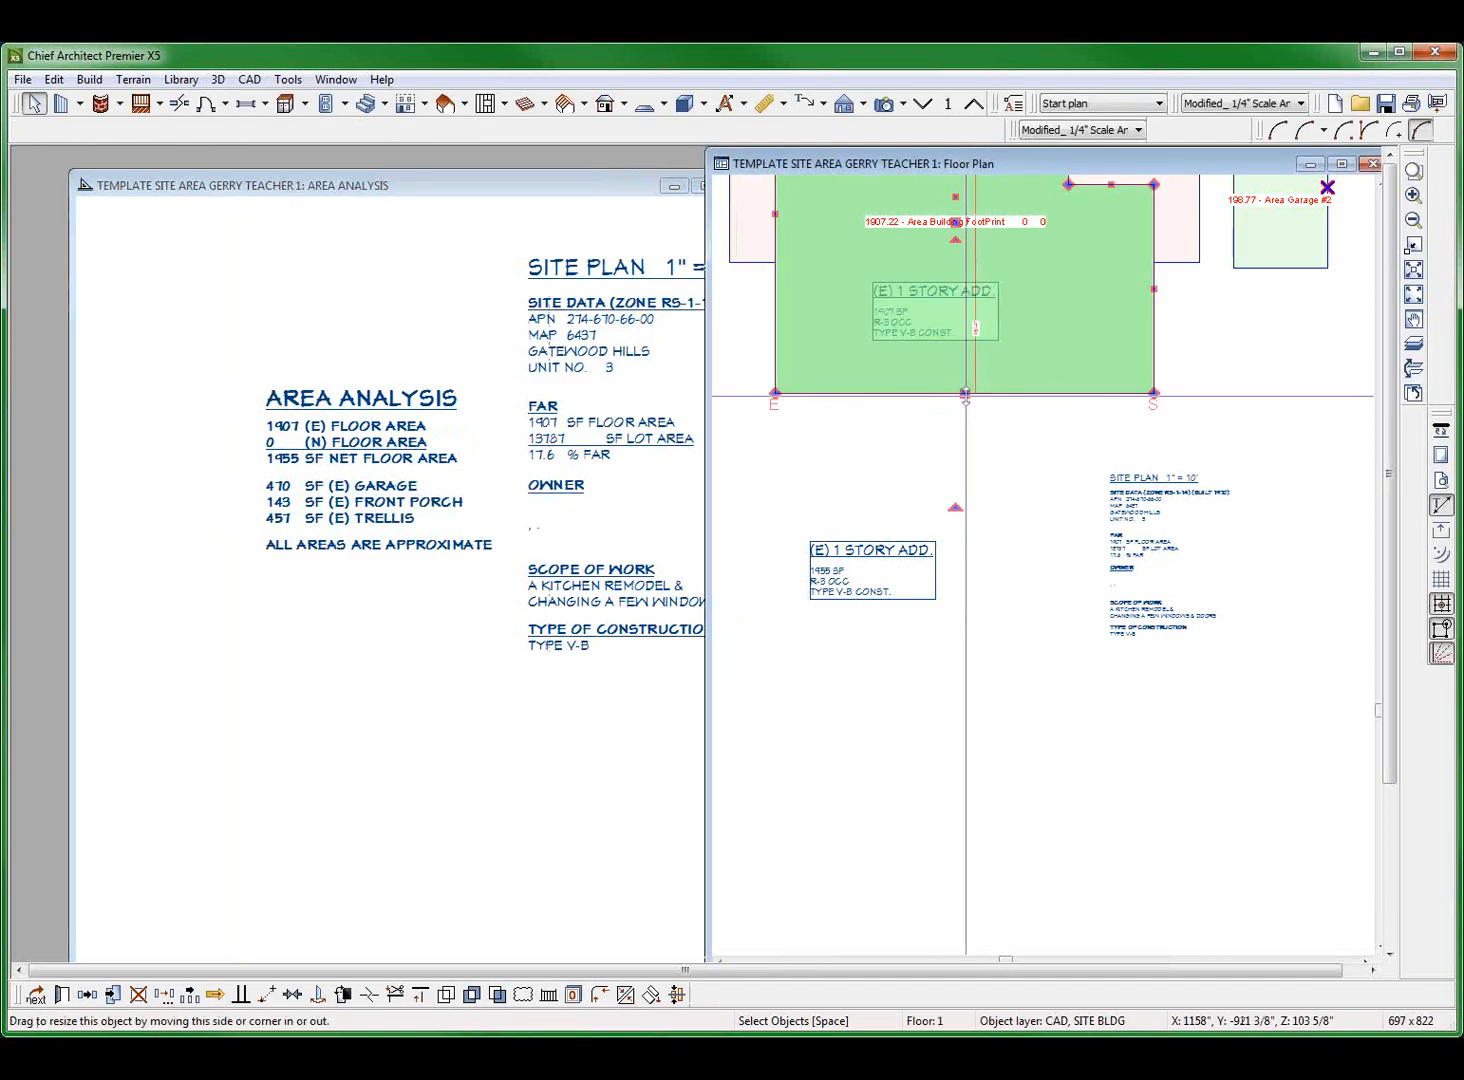
left_click_drag(965, 392, 976, 453)
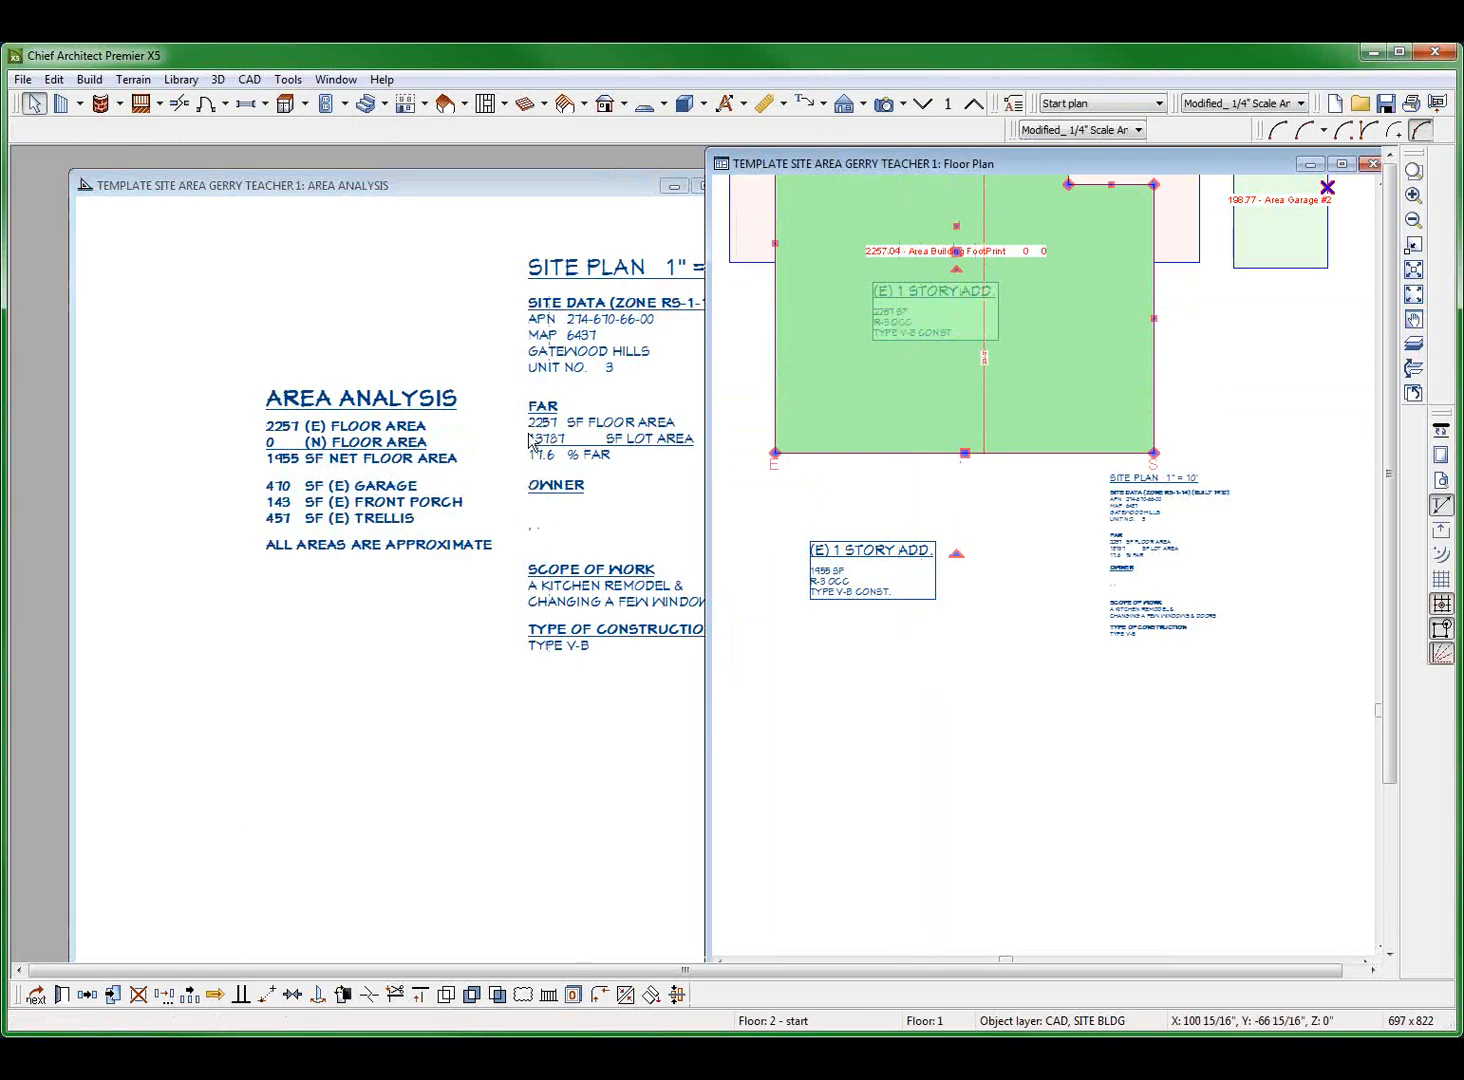
left_click(392, 713)
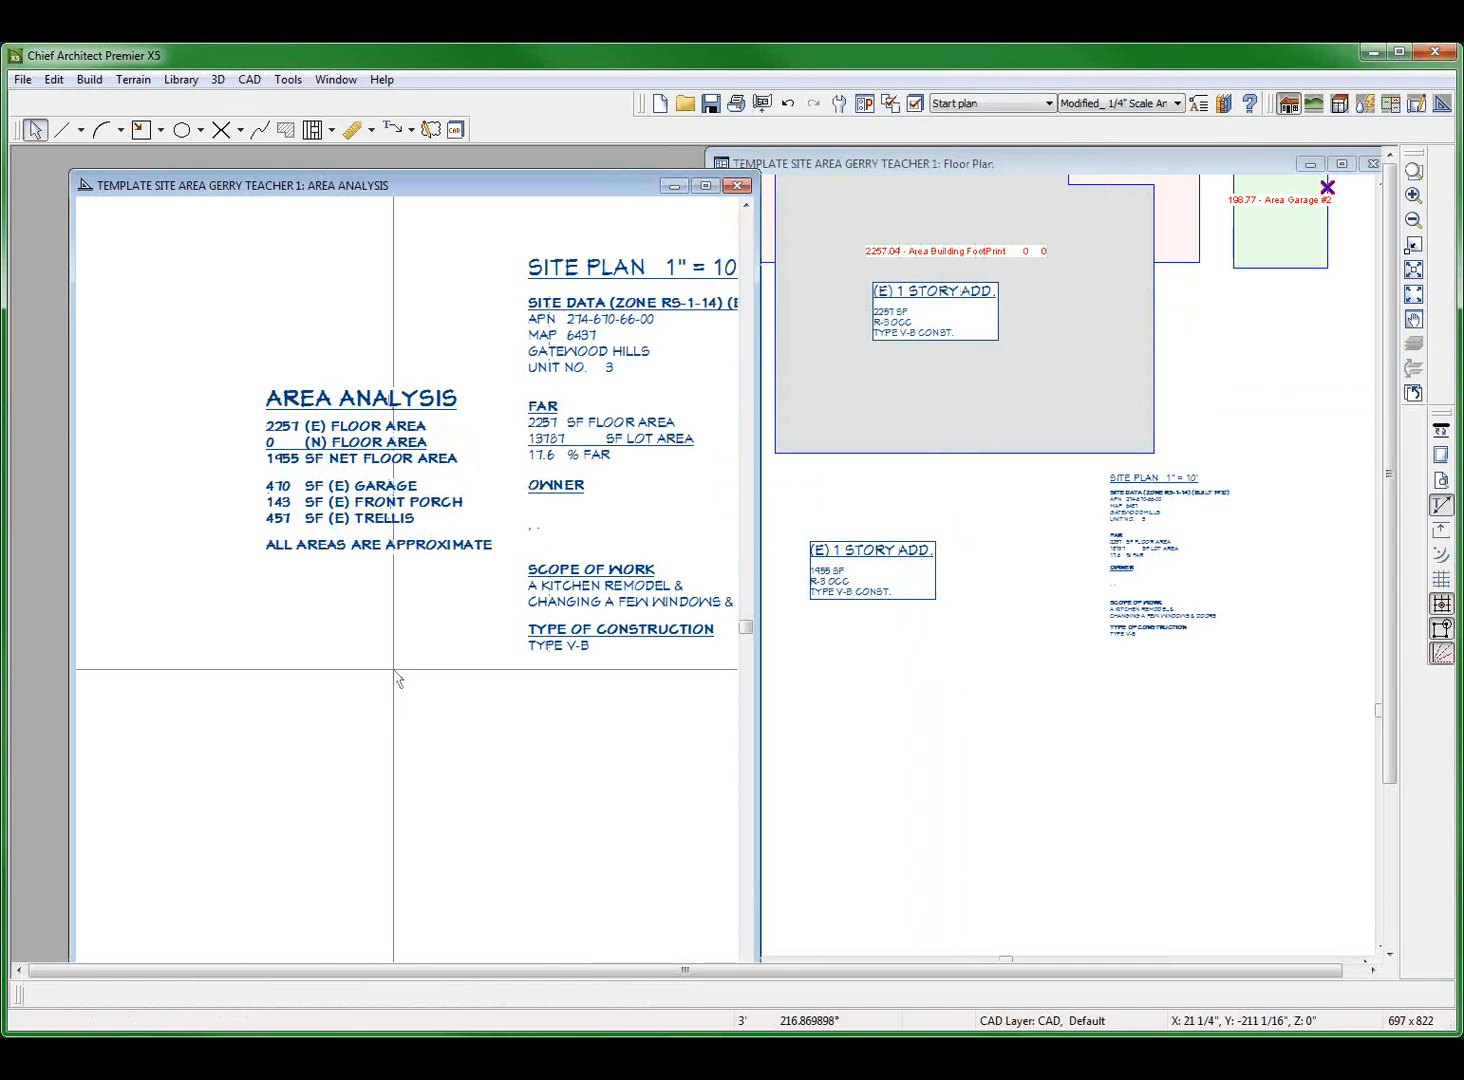
left_click(1030, 445)
scroll(990, 485, "down", 1)
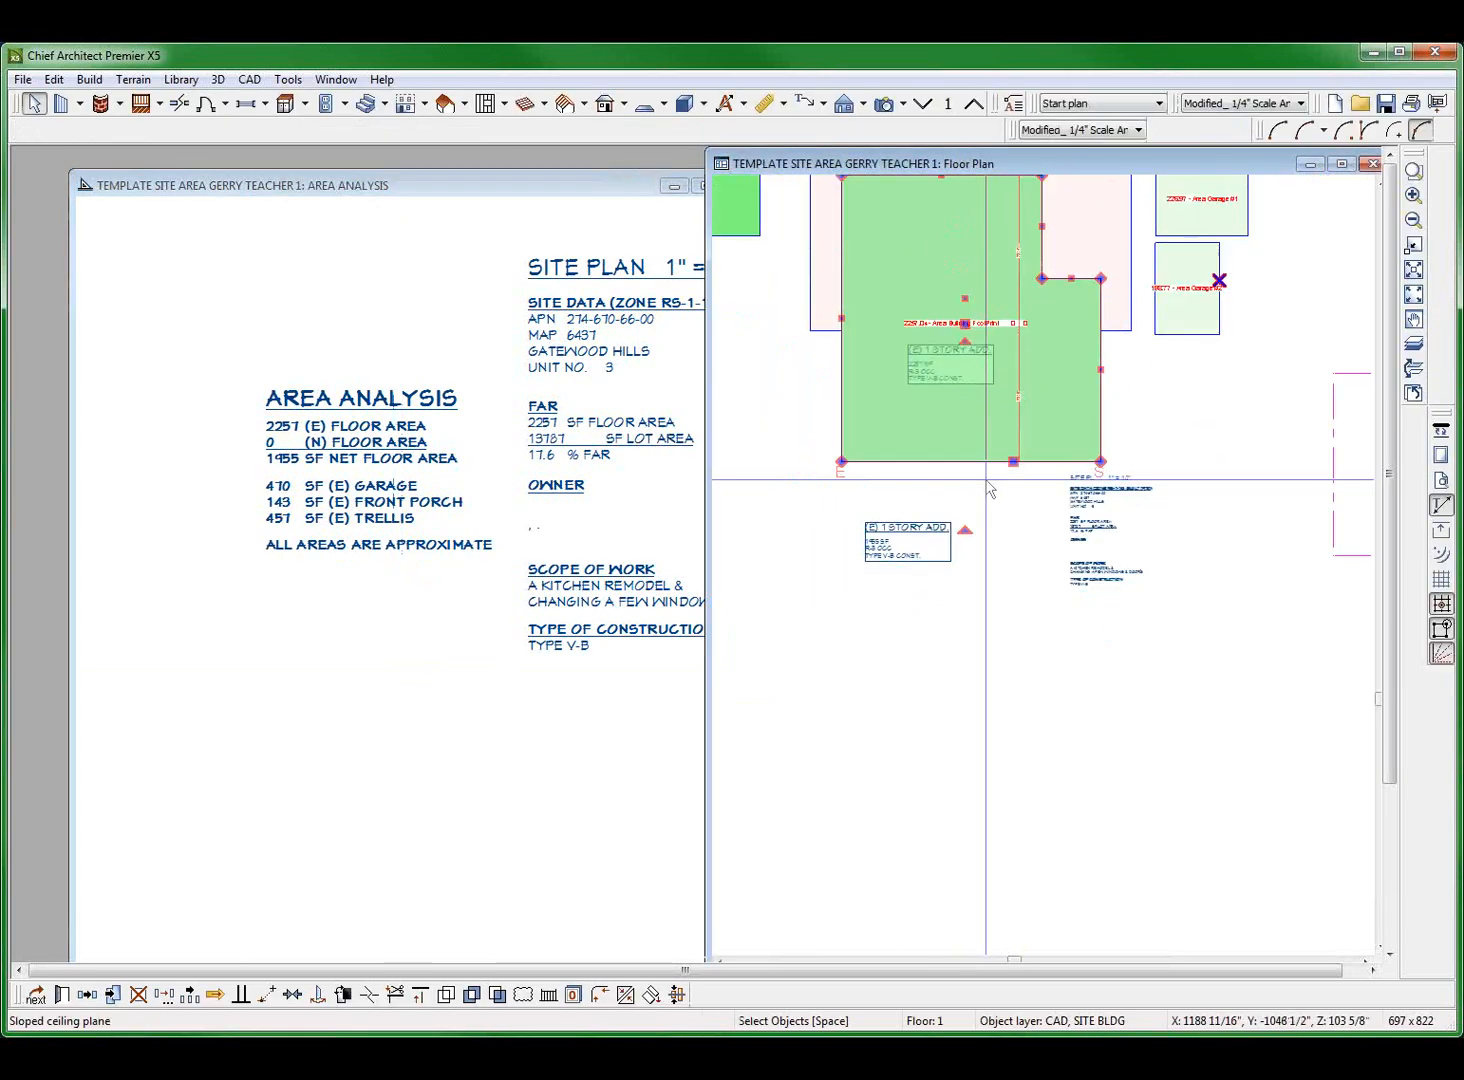
double_click(988, 488)
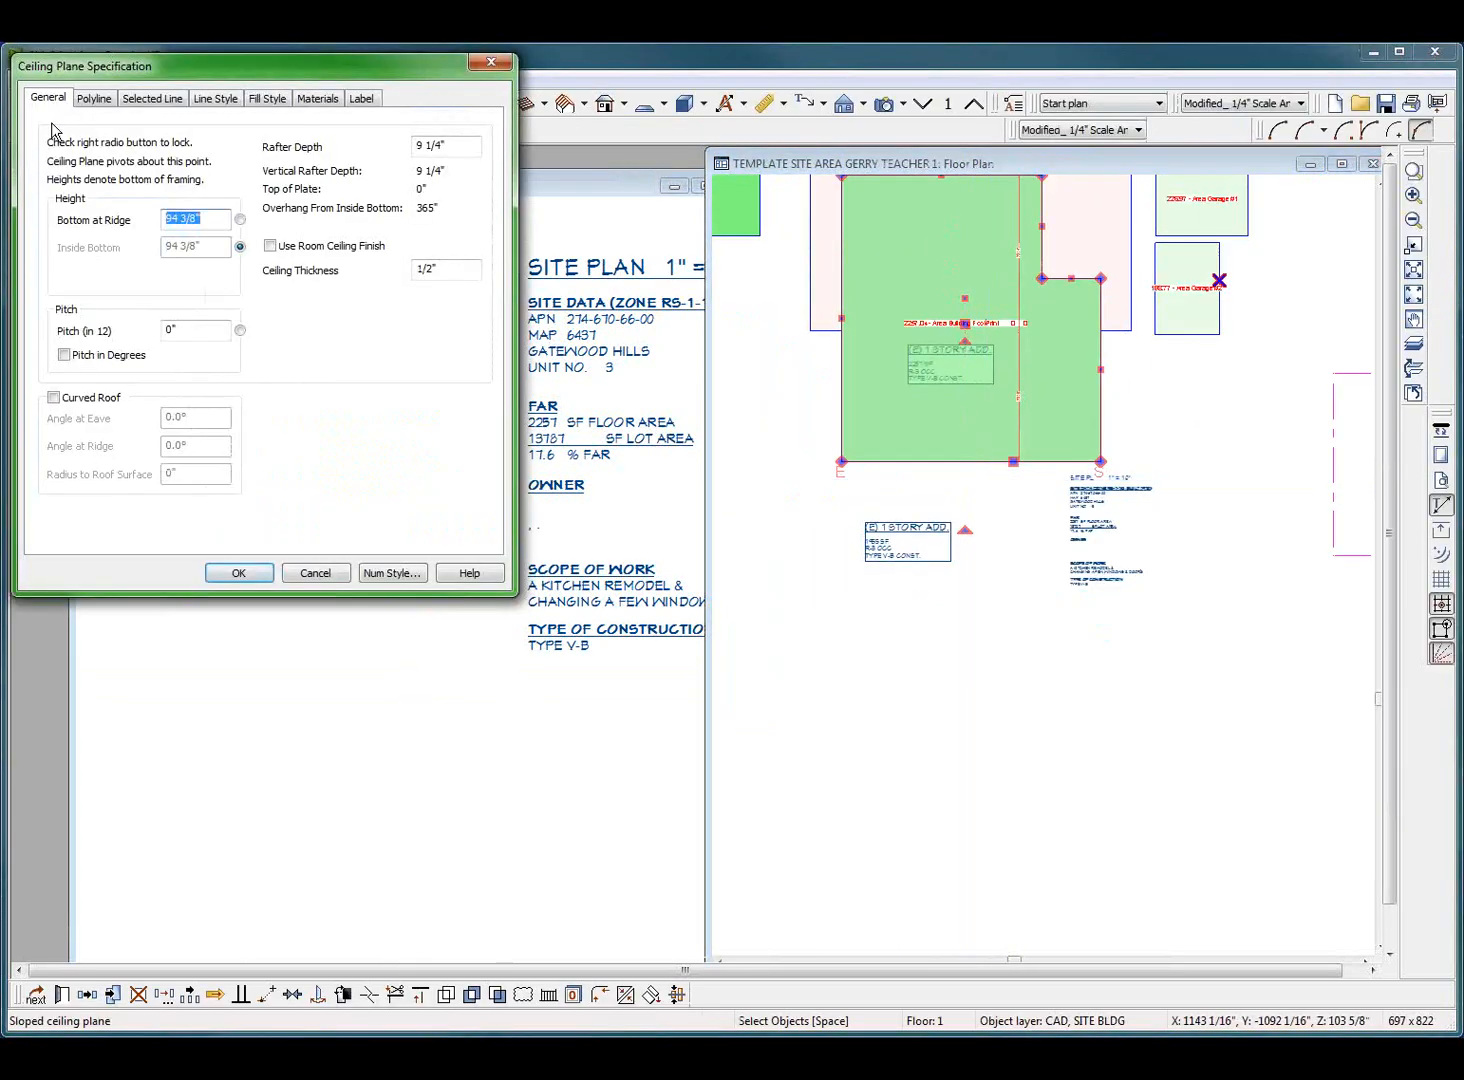
left_click(316, 581)
left_click(1010, 697)
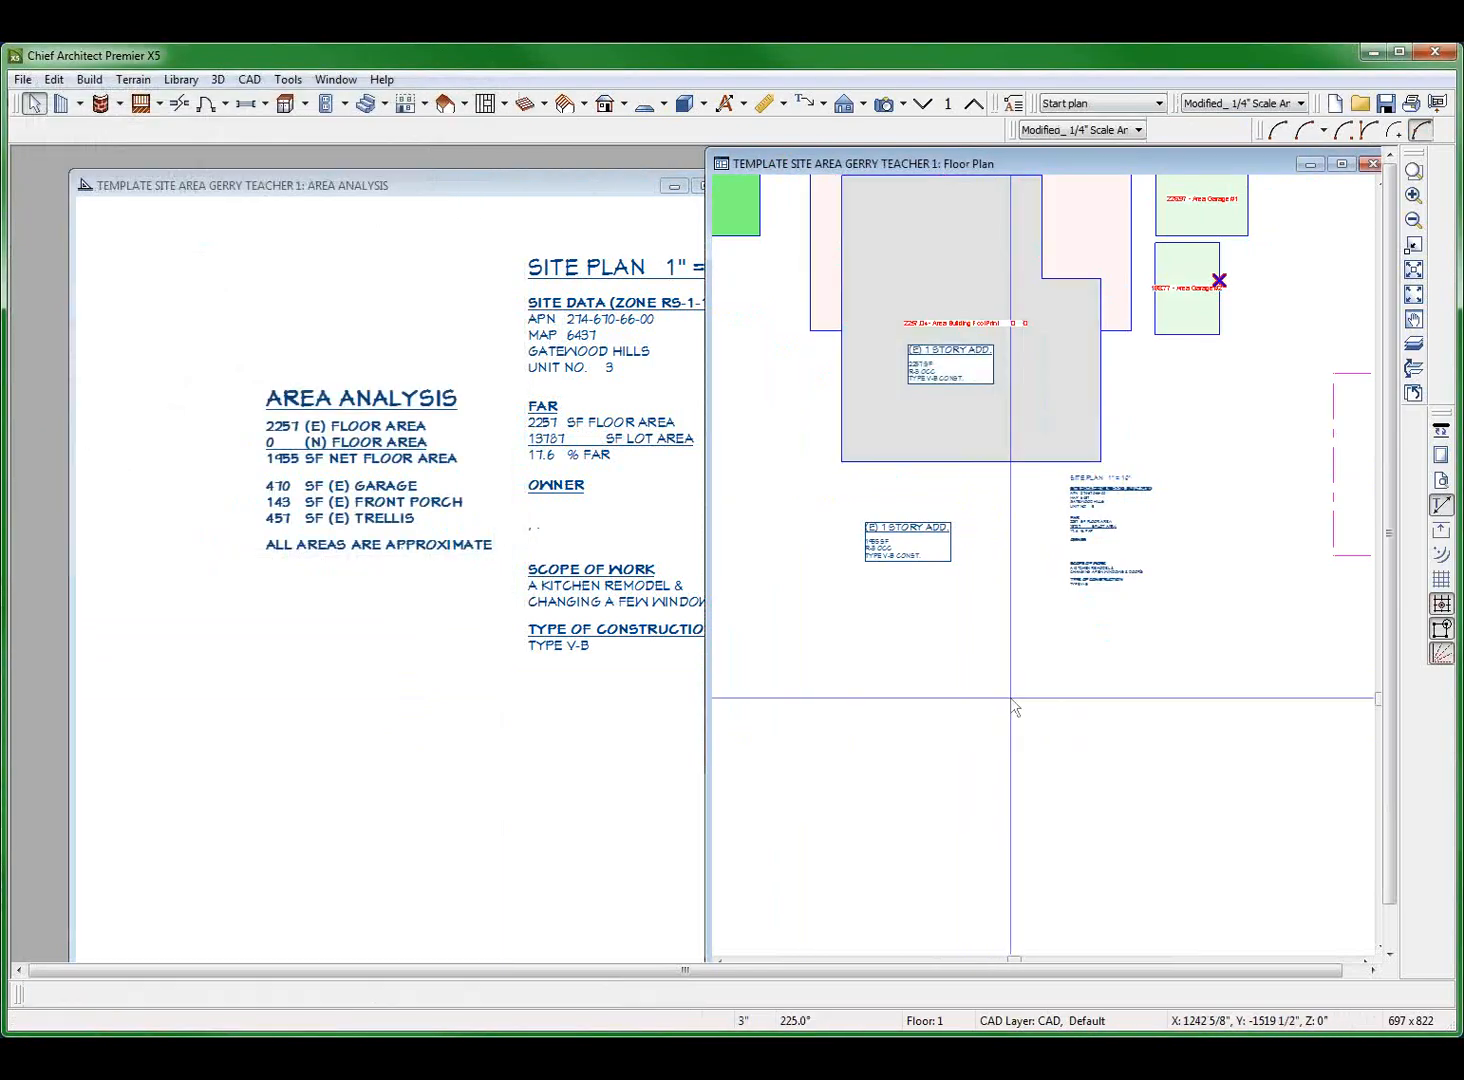
Step: Move the footprint's lower edge up slightly and stretch its right side outward to an area of about 2442 SF
left_click(1008, 462)
left_click_drag(1008, 462, 1028, 430)
left_click_drag(1101, 368, 1190, 367)
scroll(974, 373, "up", 3)
left_click(812, 387)
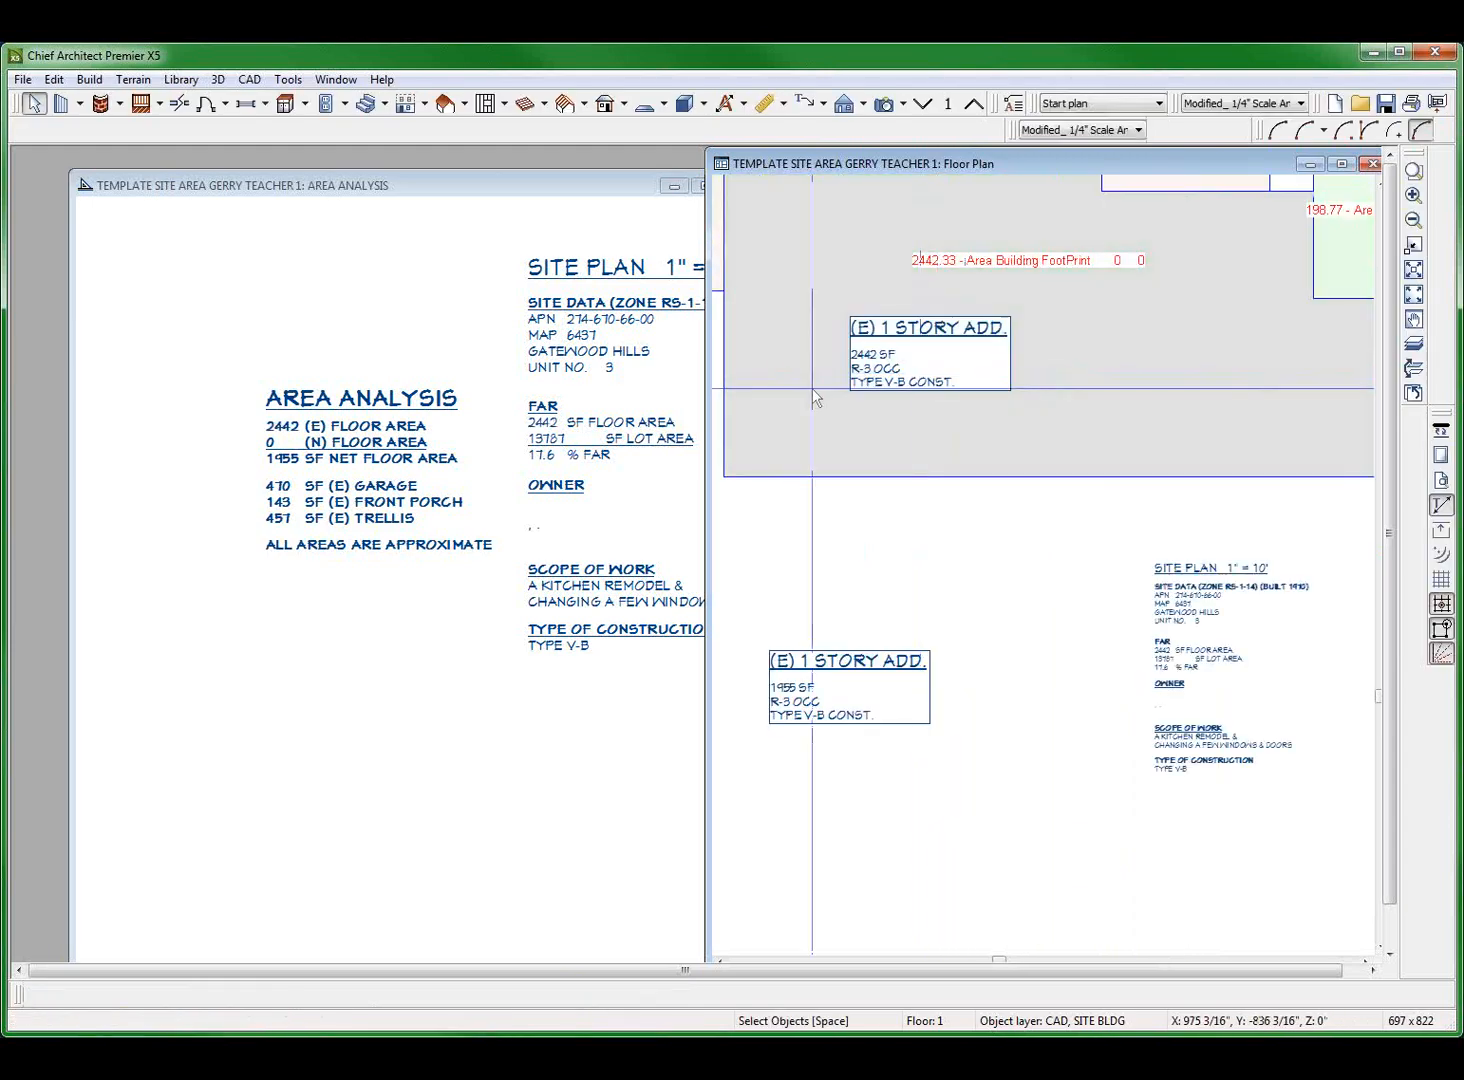
Step: Compare the floor area figures in the building note, the area analysis and the site data text with the footprint area
left_click(893, 361)
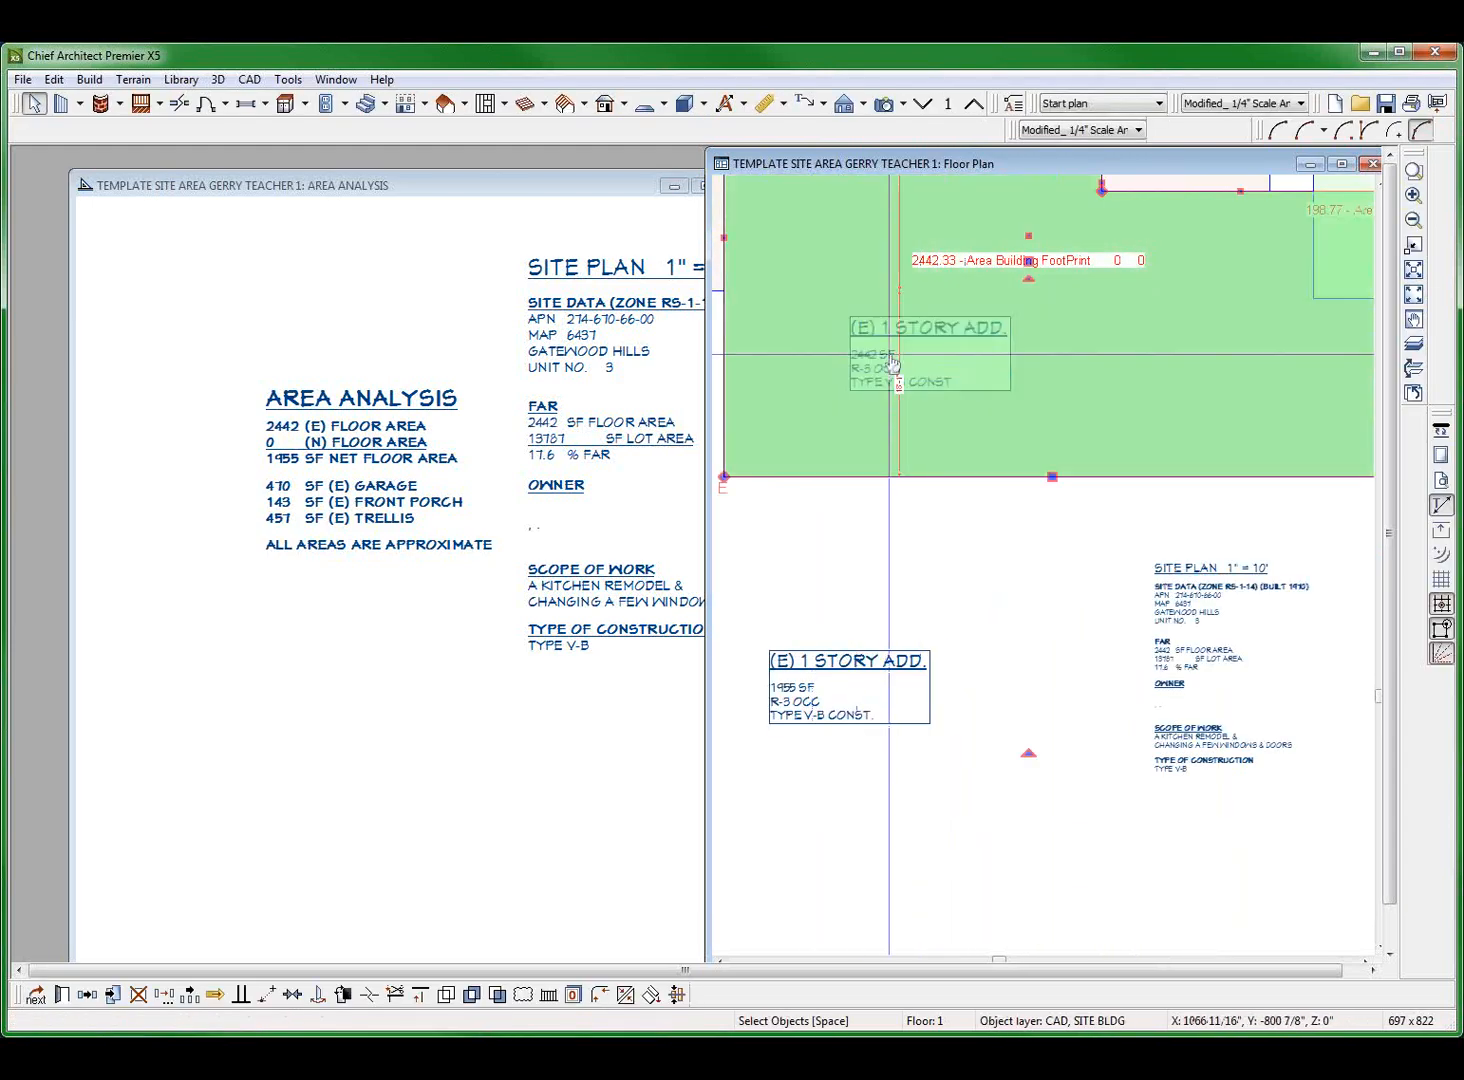
left_click(553, 505)
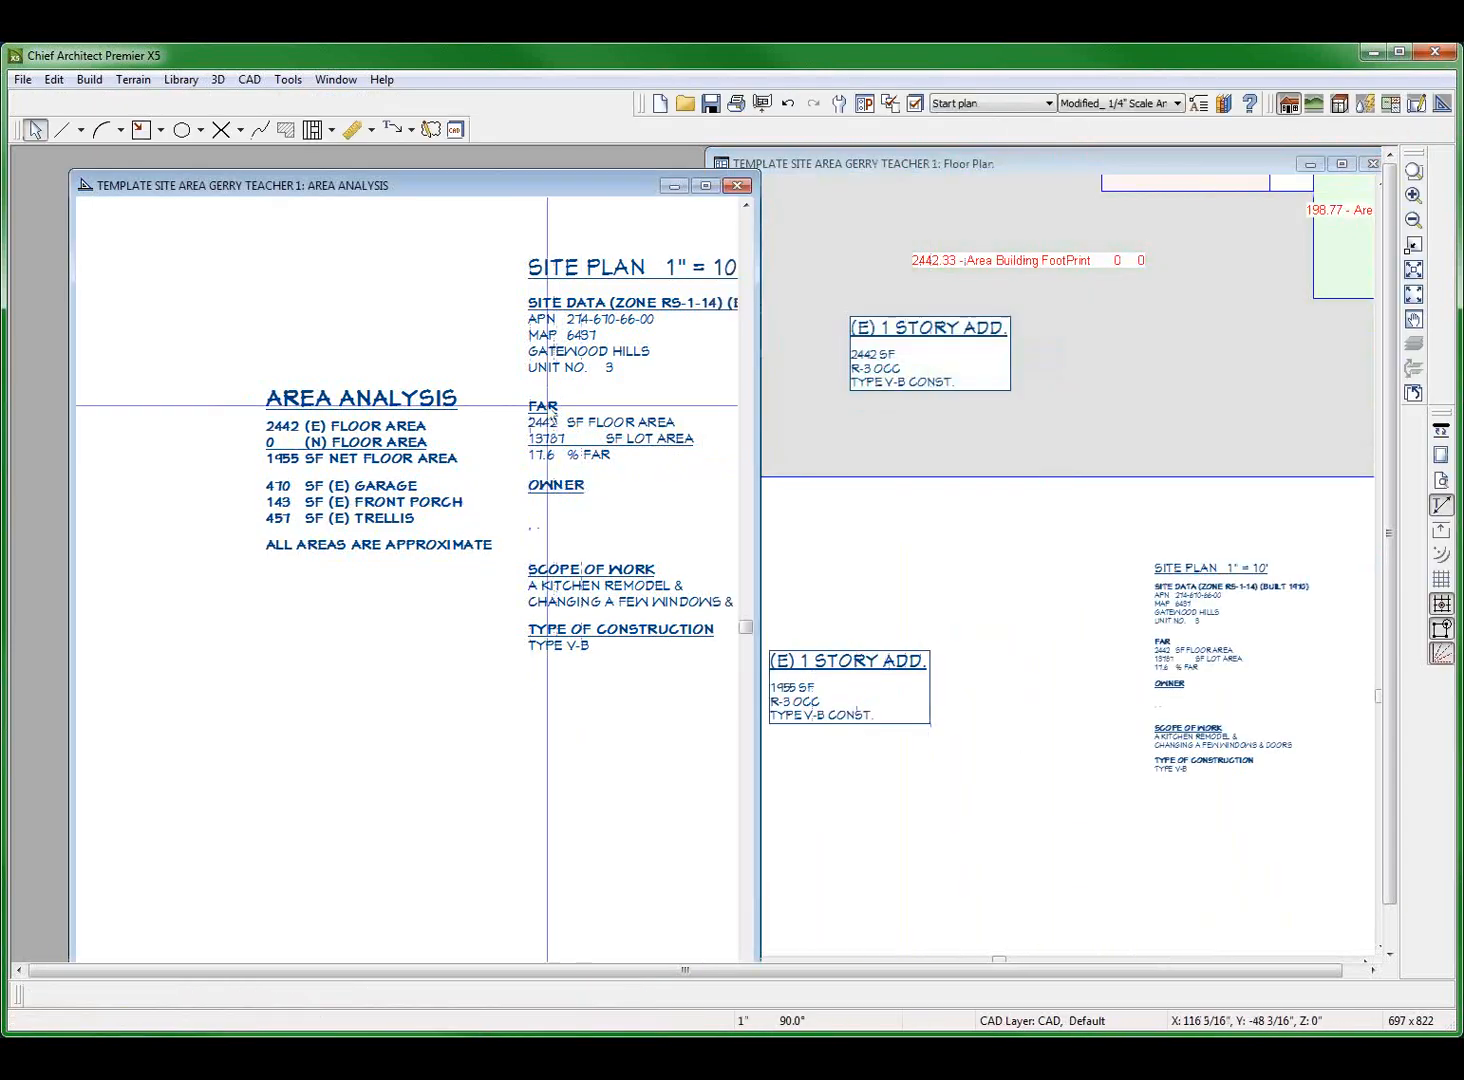
scroll(537, 451, "up", 2)
left_click(200, 484)
scroll(200, 484, "down", 2)
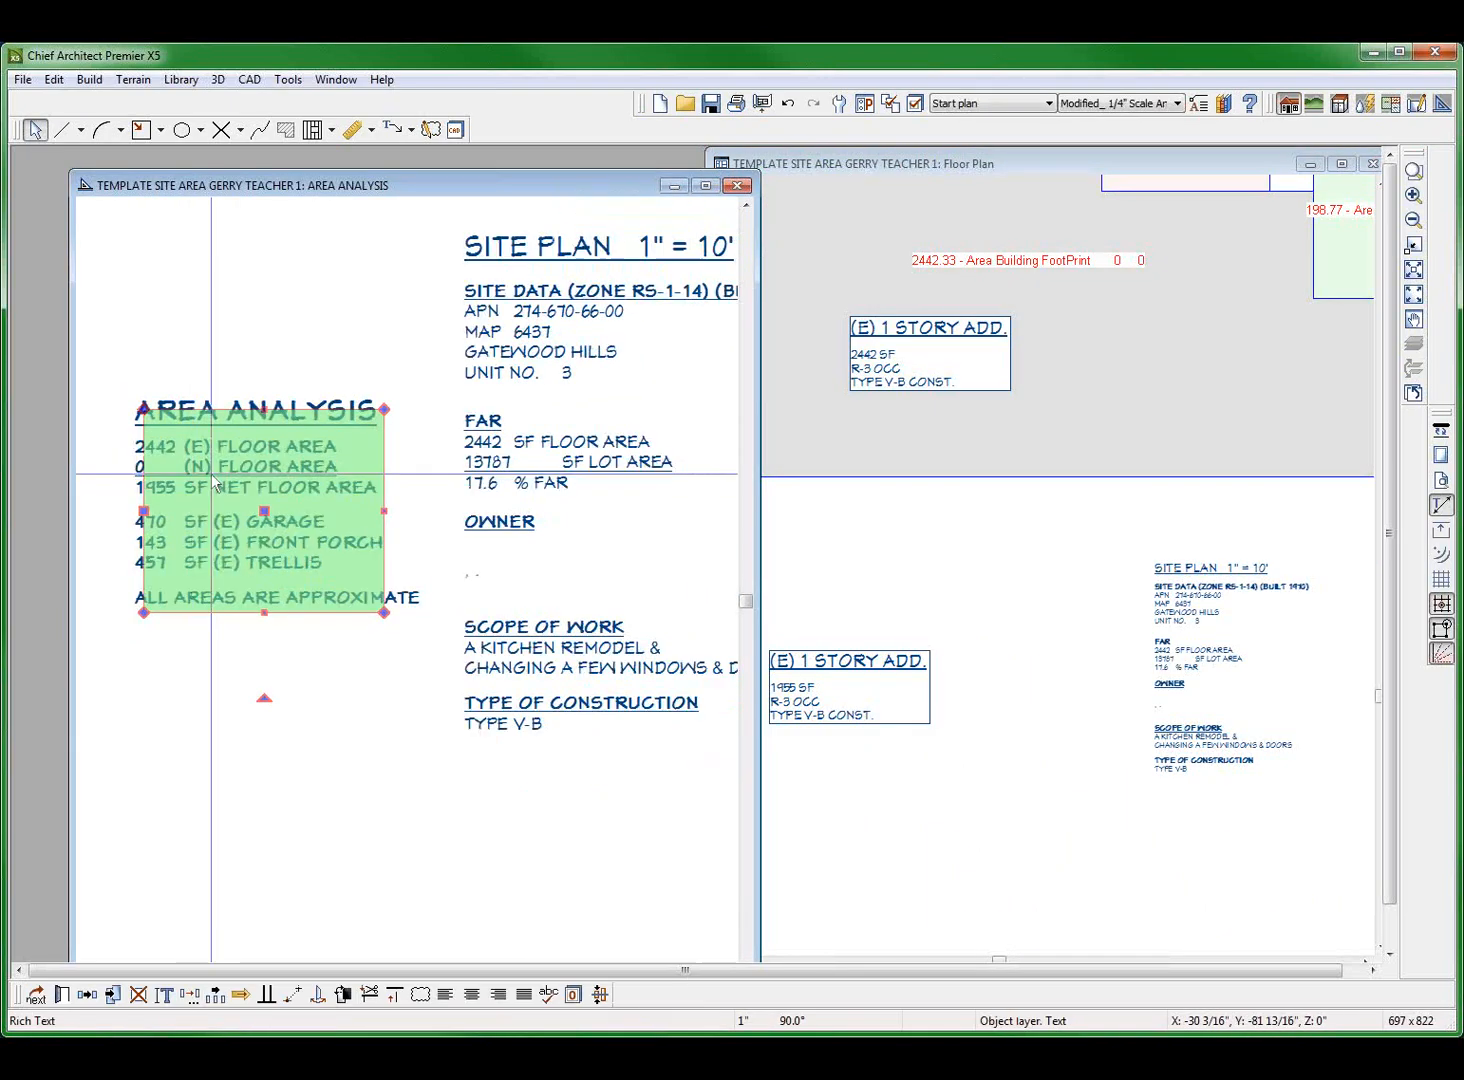
left_click(433, 462)
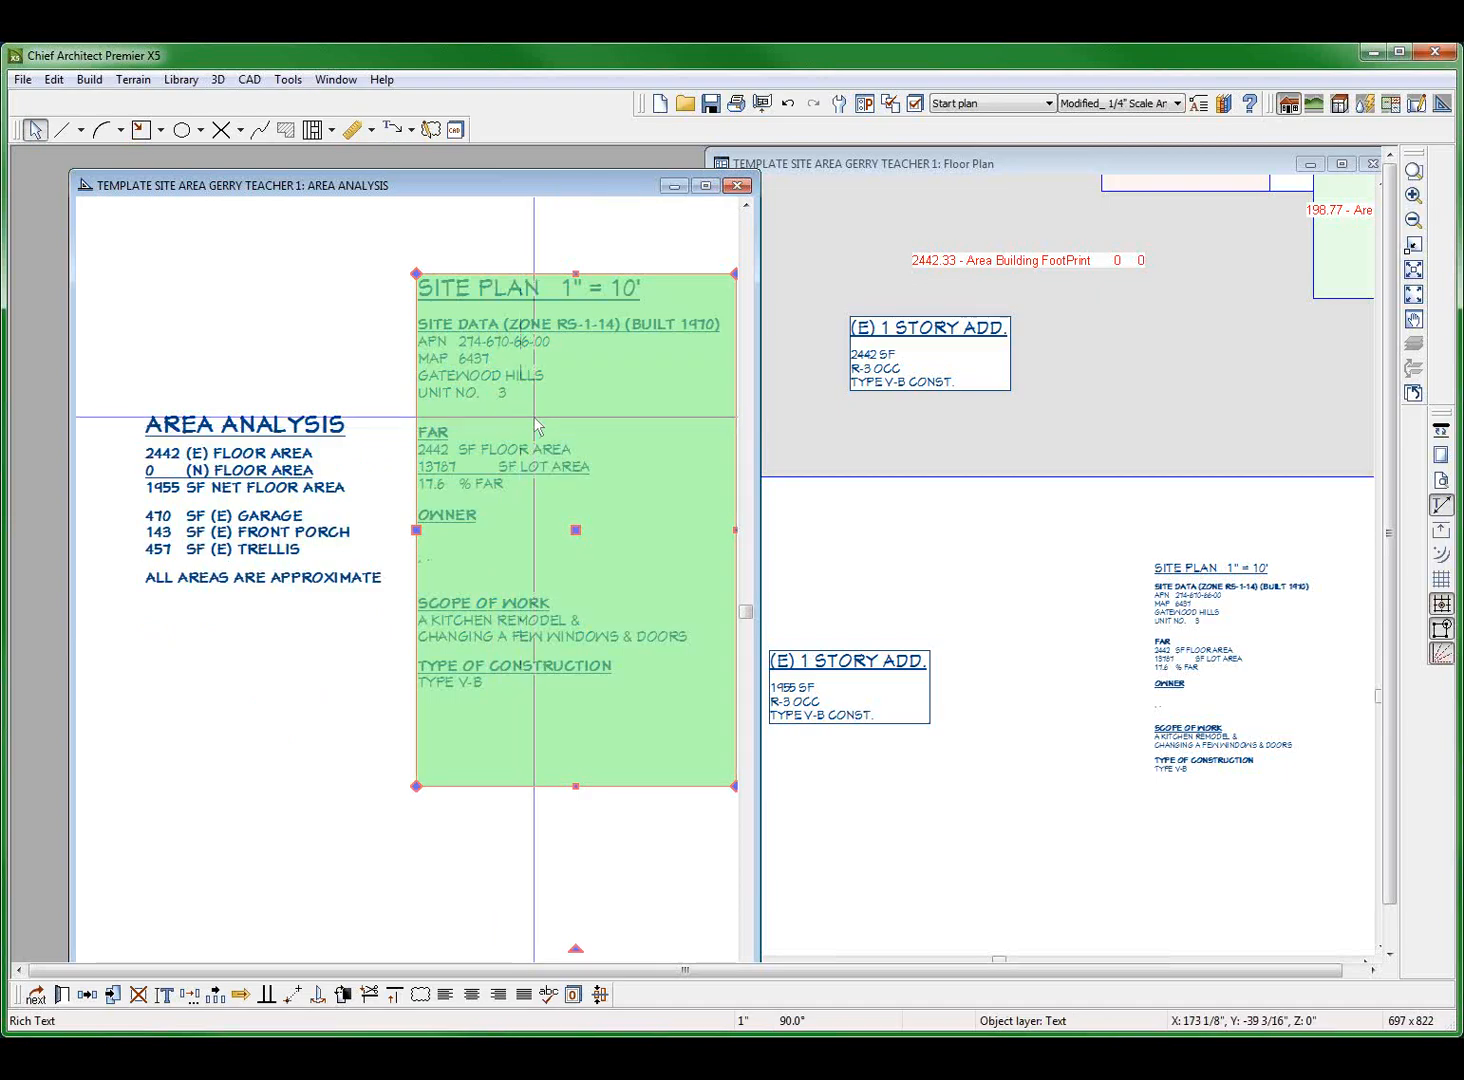
Step: Examine the dashed ceiling plane and the hatched plane drawn beside the footprint in the template floor plan
left_click(781, 532)
scroll(804, 503, "down", 2)
scroll(875, 429, "down", 2)
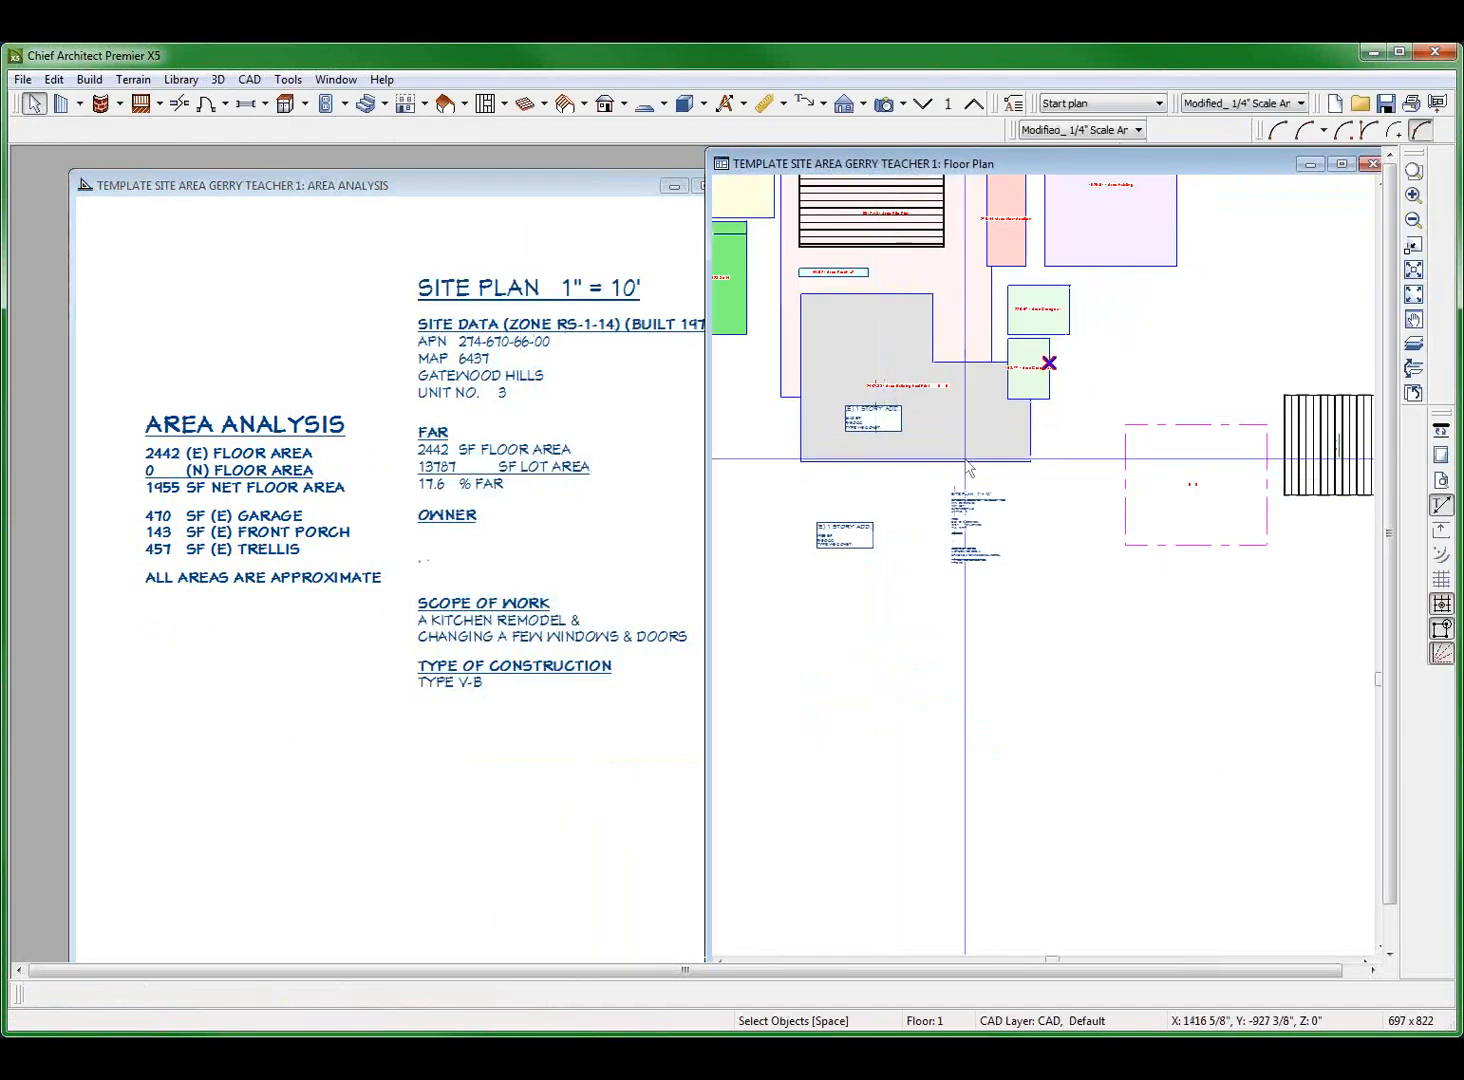
left_click(875, 430)
scroll(1217, 628, "up", 4)
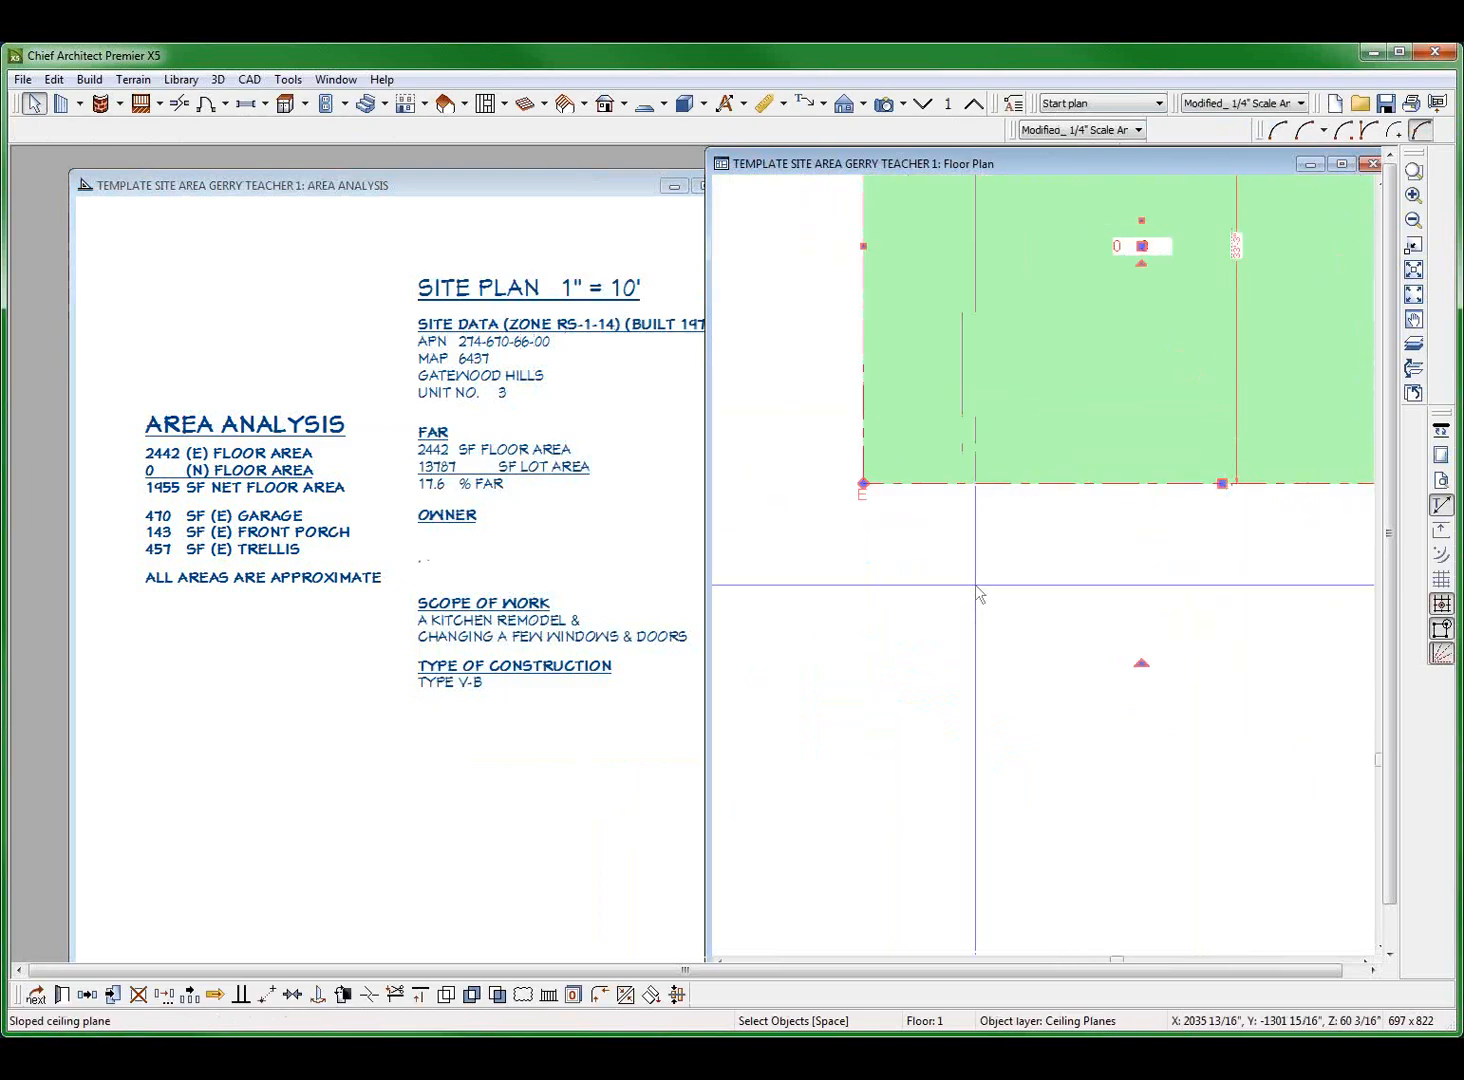
scroll(975, 480, "down", 3)
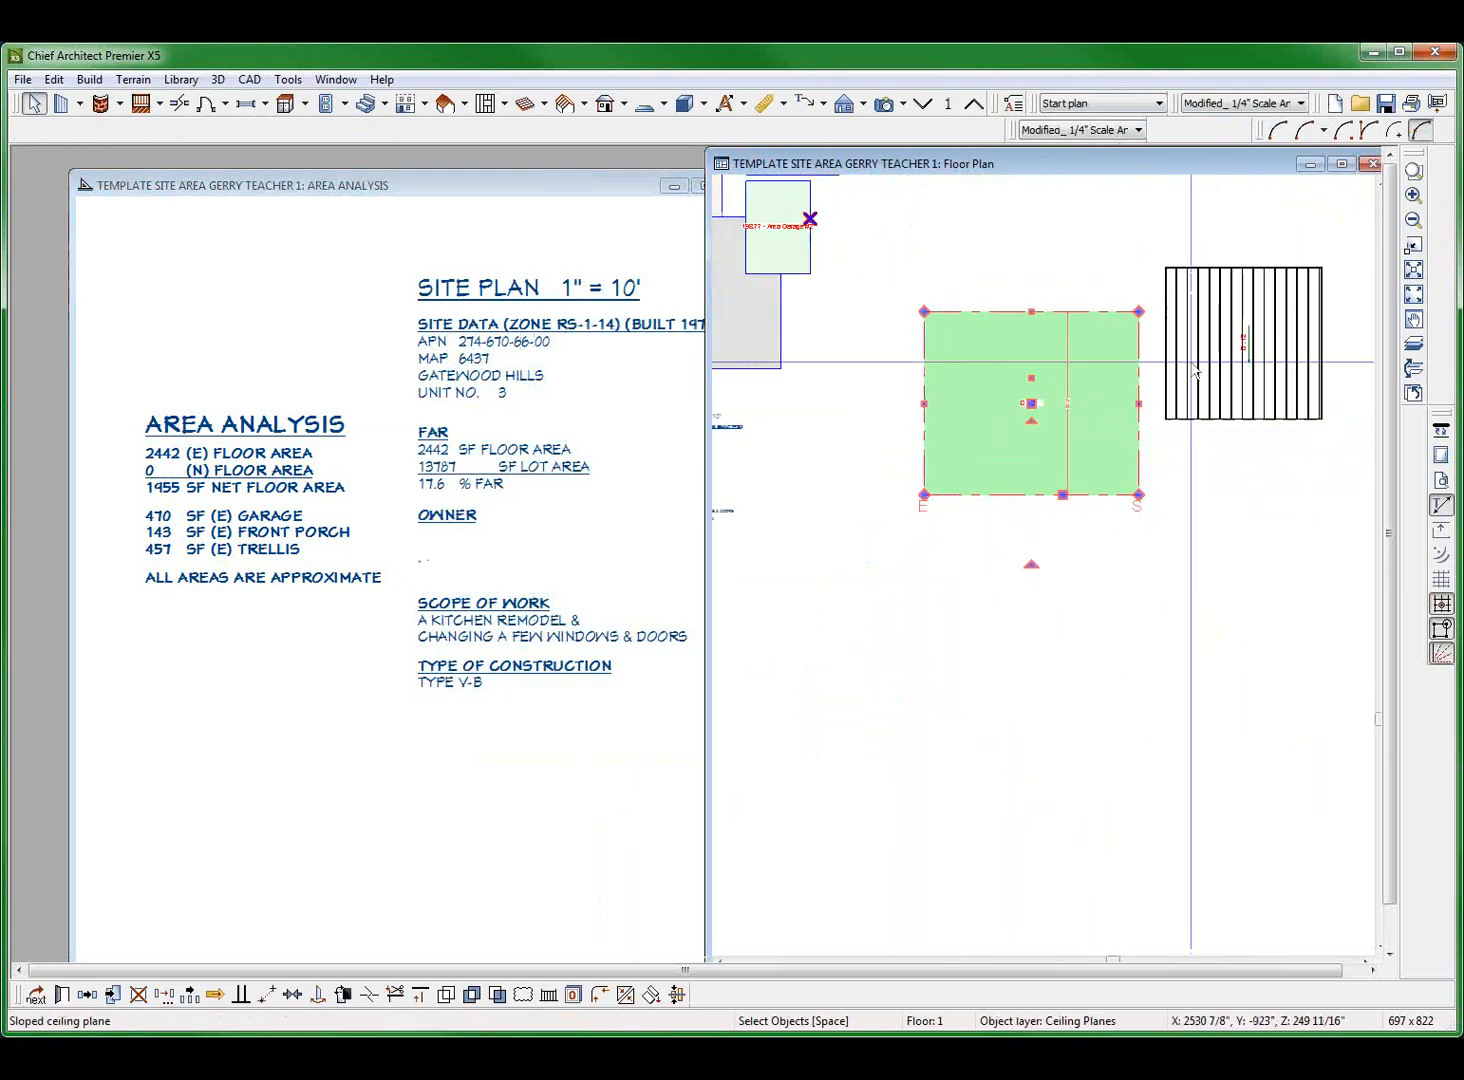
scroll(1240, 360, "up", 3)
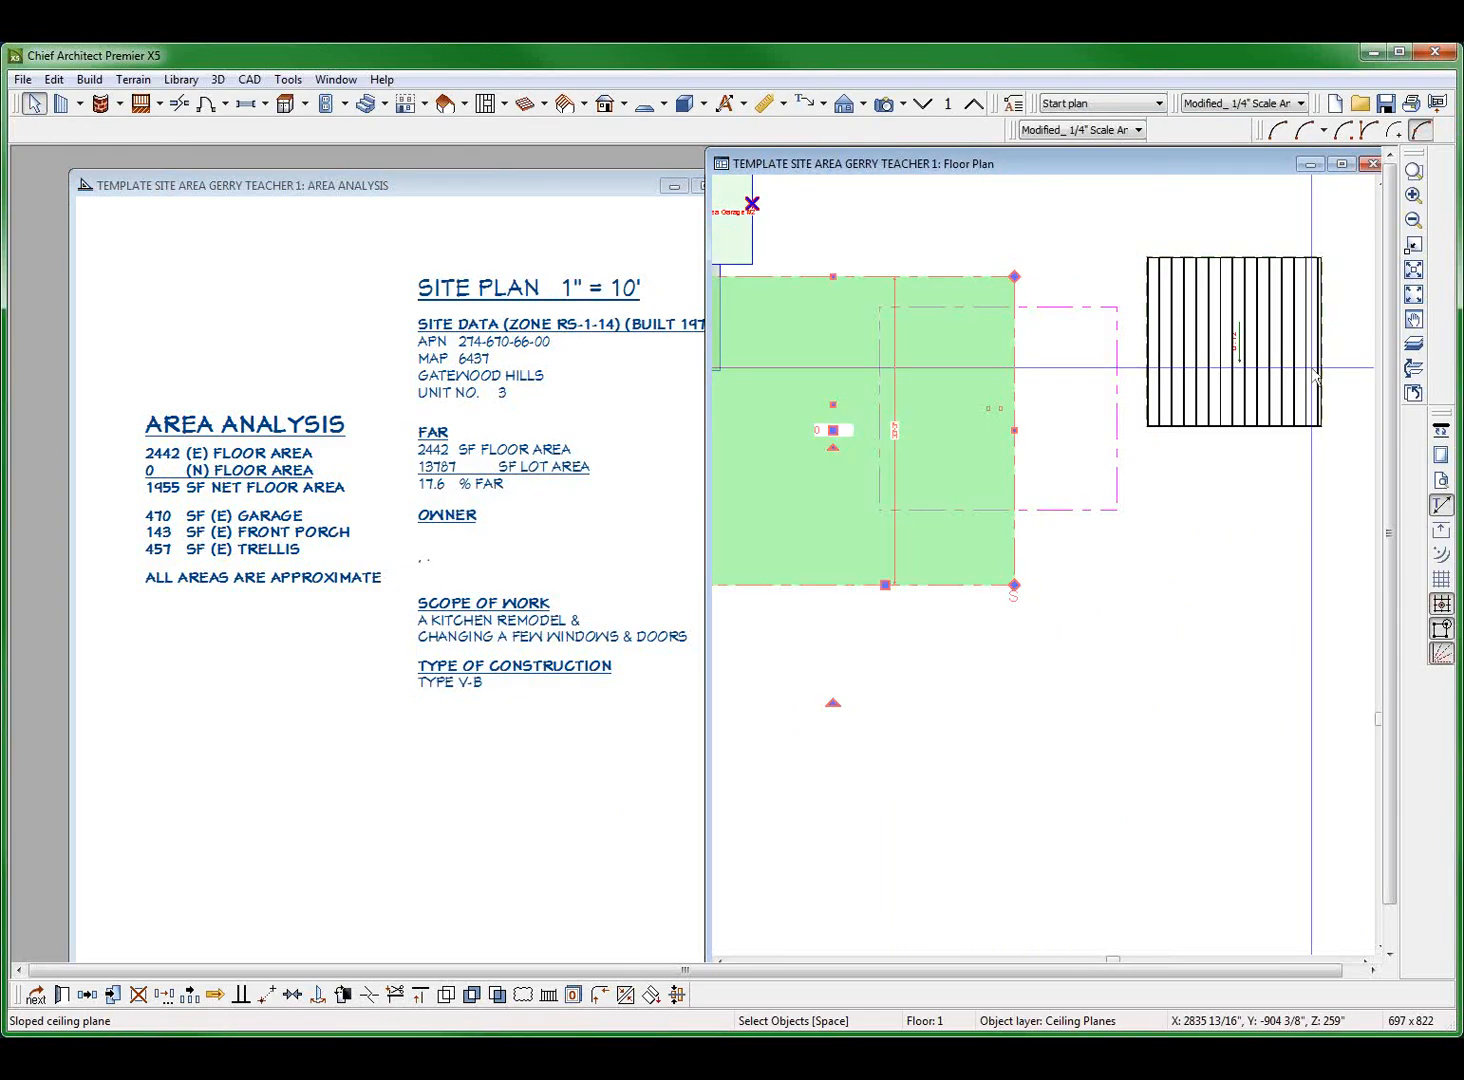
left_click(1144, 526)
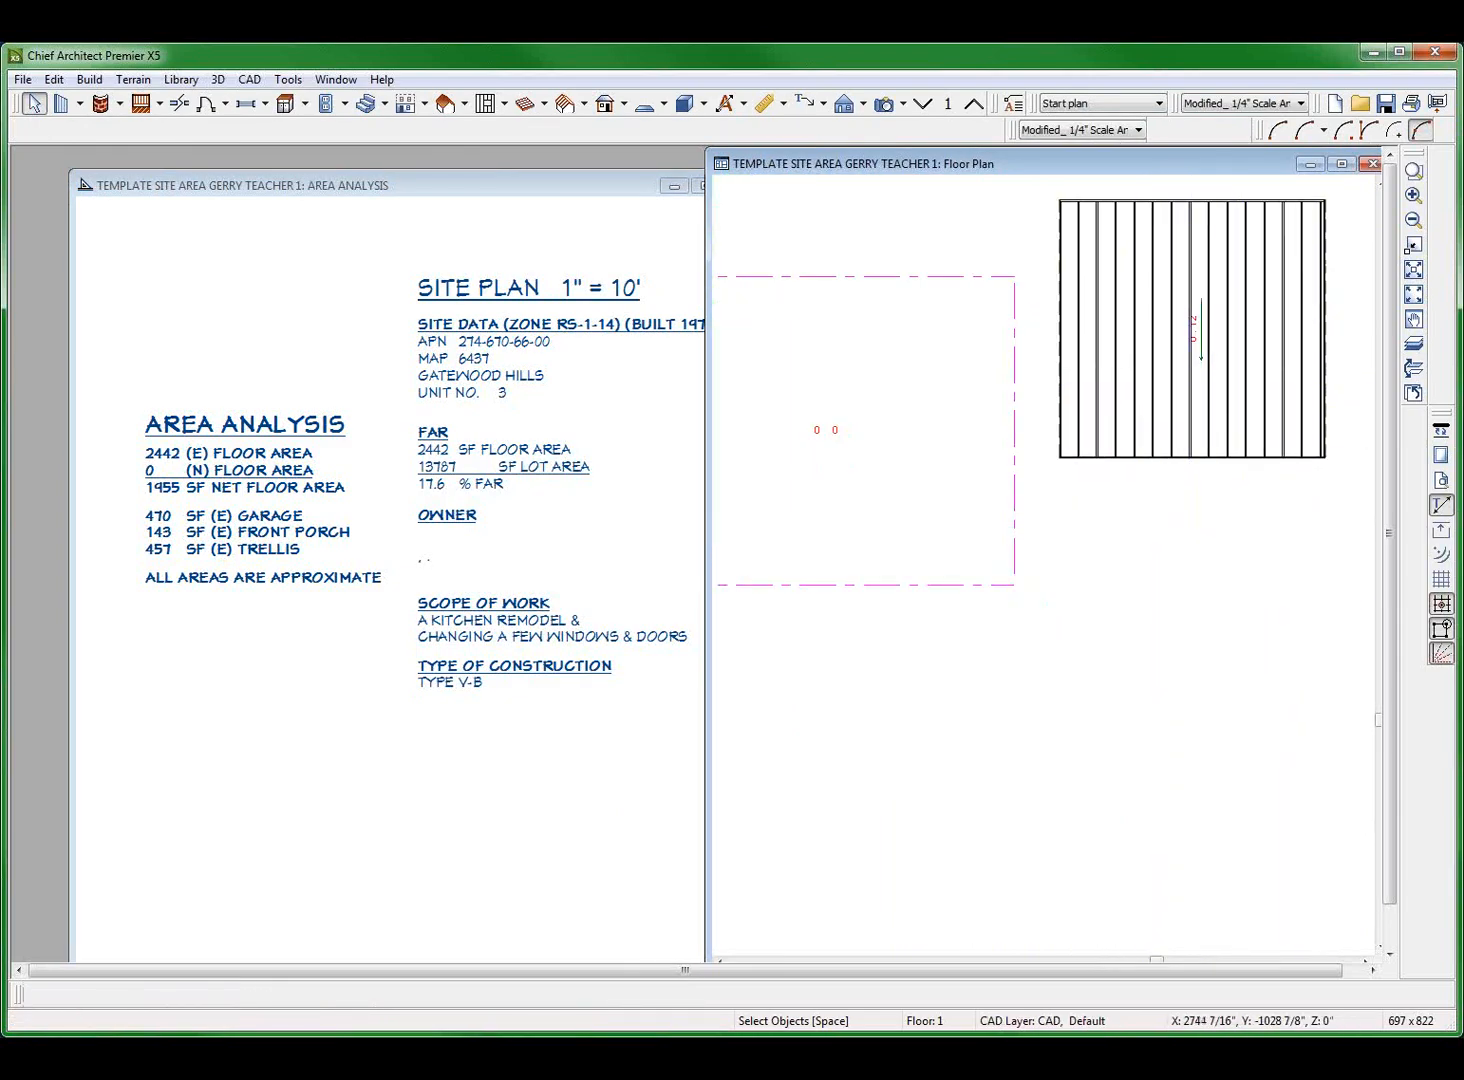